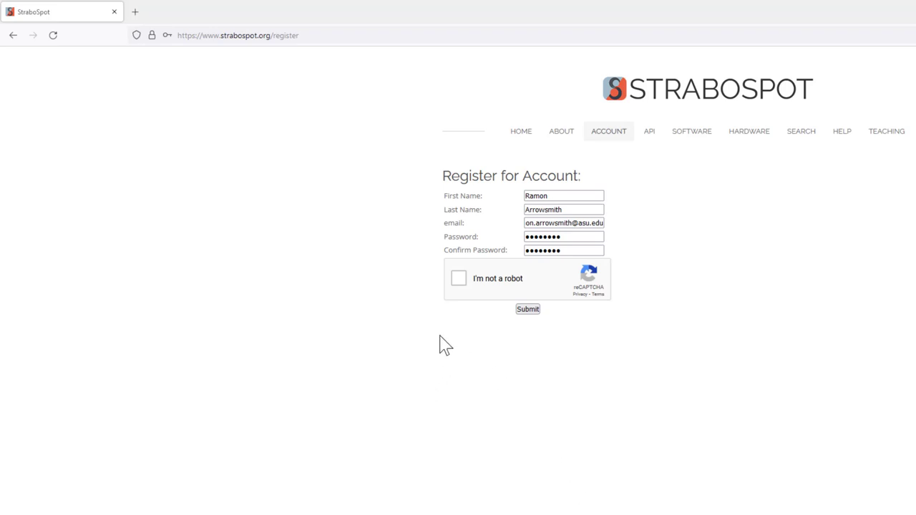
- Pass the reCAPTCHA, submit the account registration, and go to My Projects
{"action": "left_click", "coordinate": [459, 279]}
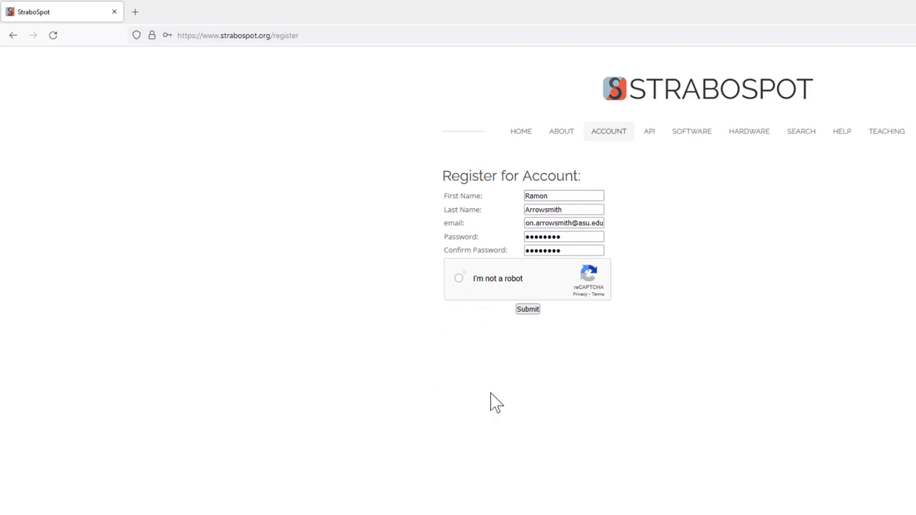
{"action": "left_click", "coordinate": [527, 309]}
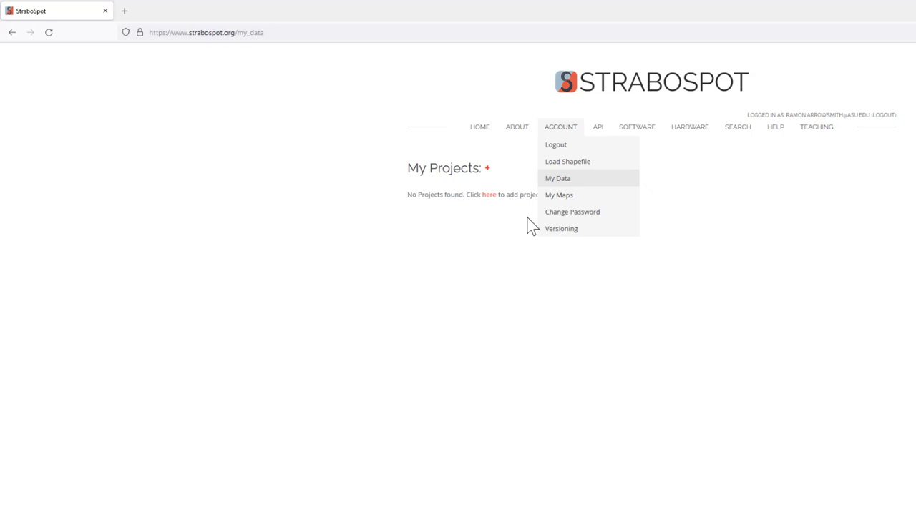
{"action": "left_click", "coordinate": [554, 180]}
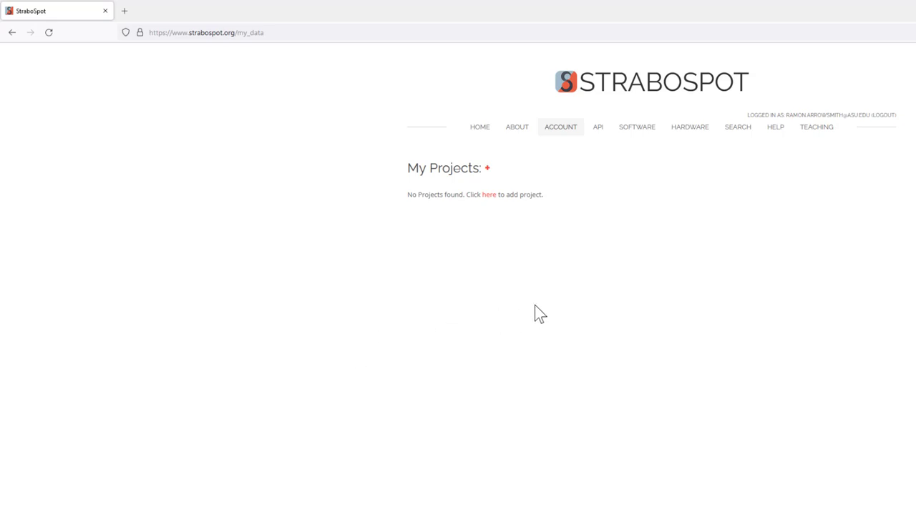
- Start a new project named with the user's name followed by 'Warford Ranch Volcano'
{"action": "left_click", "coordinate": [489, 199]}
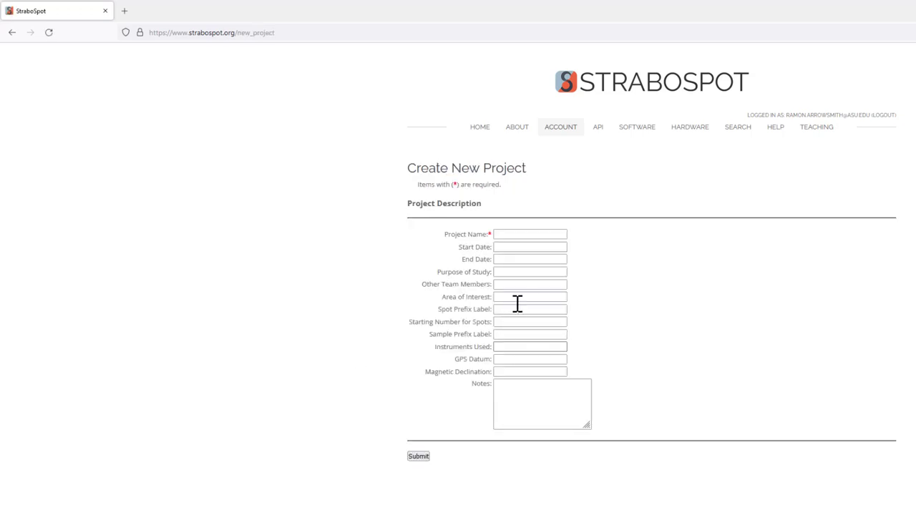
{"action": "left_click", "coordinate": [509, 234]}
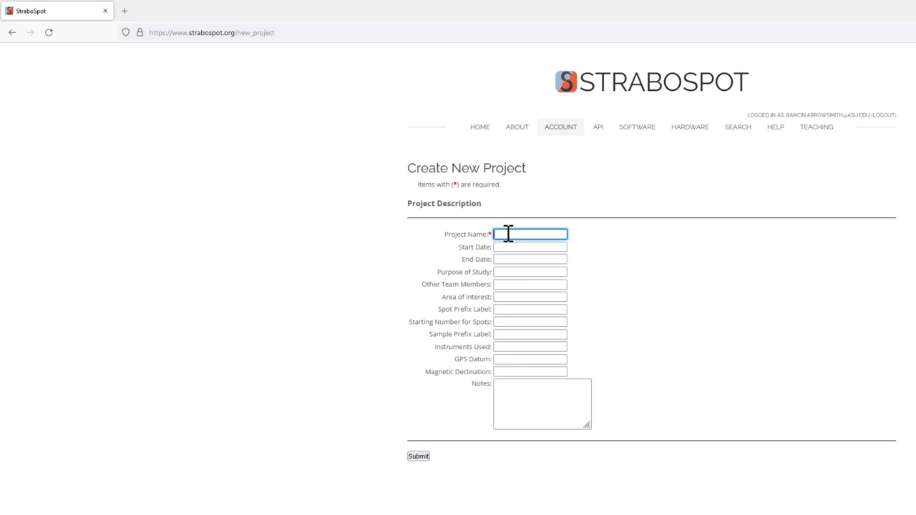
{"action": "type", "text": "Ramon "}
{"action": "type", "text": "Arrowsmith"}
{"action": "type", "text": " Warford R"}
{"action": "type", "text": "anch Volcanot"}
{"action": "key", "text": "BackSpace"}
{"action": "left_click", "coordinate": [582, 259]}
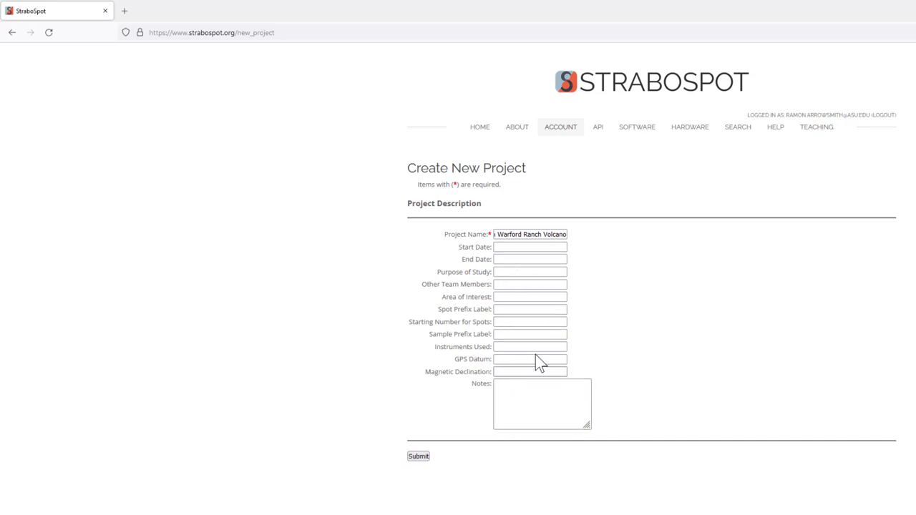
- Add notes 'Demonstration for the class' and purpose 'teaching about volcanoes and strabo', then submit
{"action": "left_click", "coordinate": [520, 393]}
{"action": "type", "text": "Demo"}
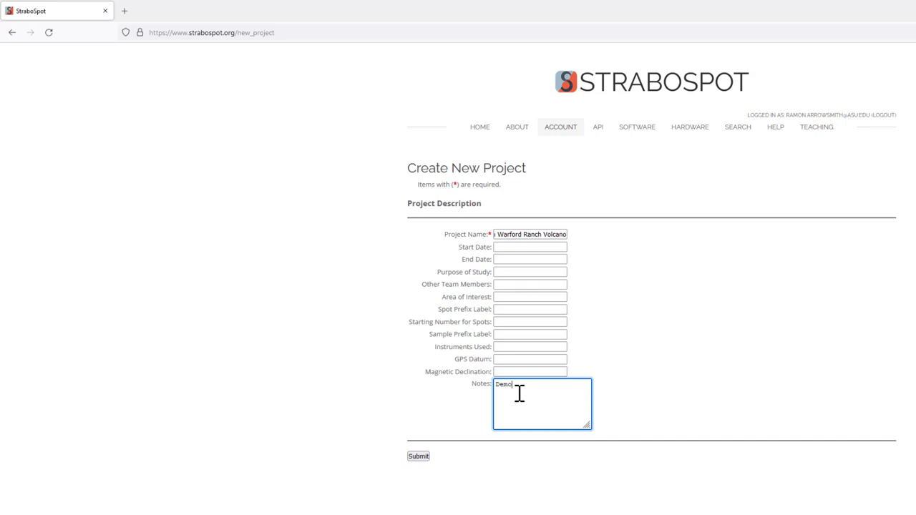
{"action": "type", "text": "nstration for the class"}
{"action": "left_click", "coordinate": [516, 273]}
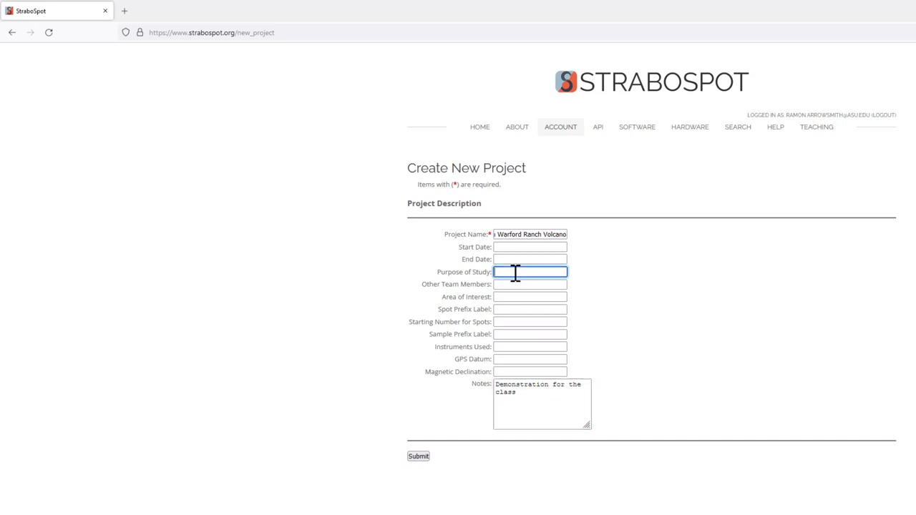
{"action": "type", "text": "teaching"}
{"action": "type", "text": " about volcanoe"}
{"action": "type", "text": "s and stra"}
{"action": "type", "text": "bo"}
{"action": "left_click", "coordinate": [419, 458]}
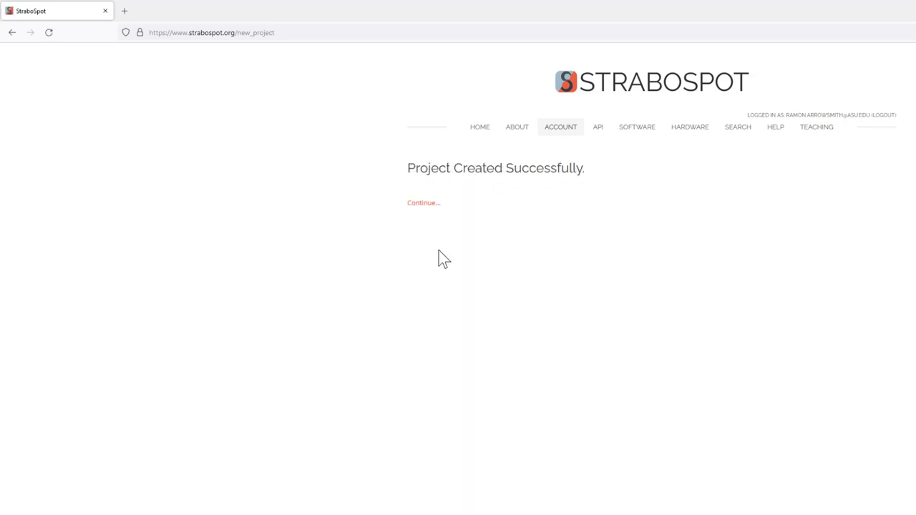
- Open the Warford Ranch Volcano project and switch on its default dataset for new spots
{"action": "left_click", "coordinate": [425, 206]}
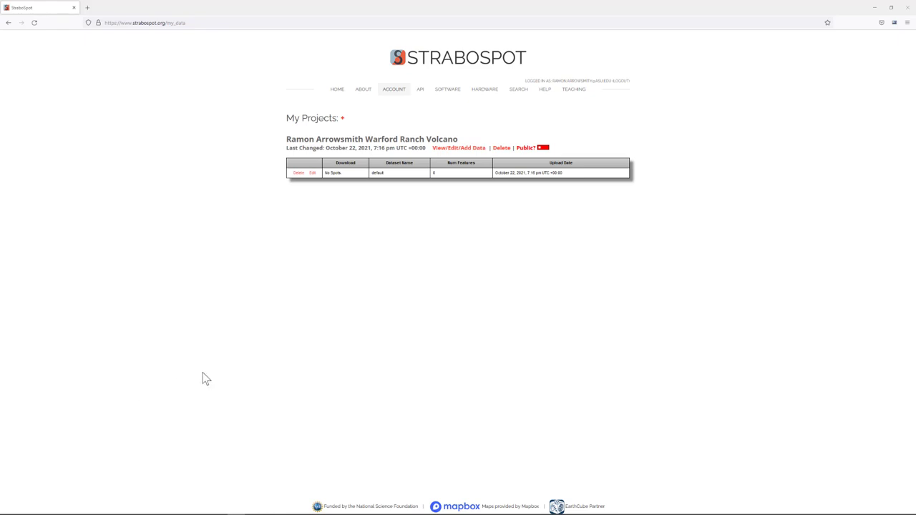
{"action": "left_click", "coordinate": [471, 148]}
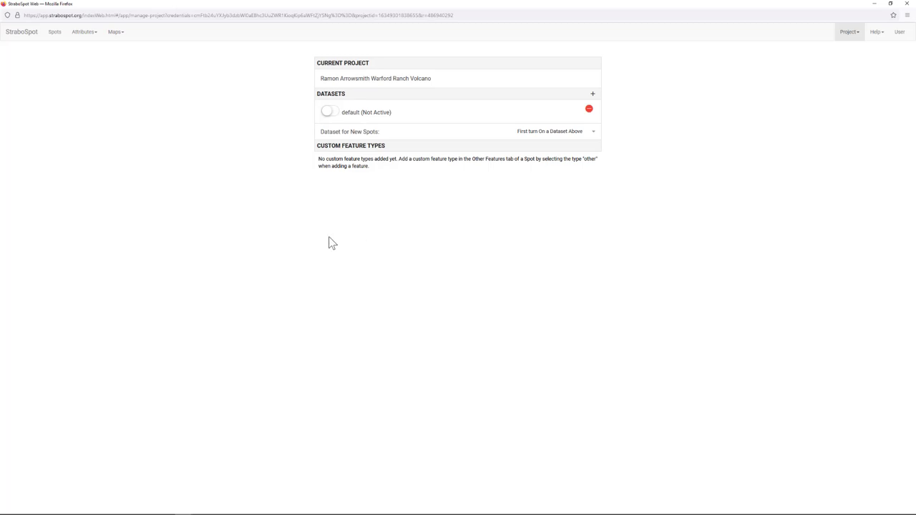
{"action": "left_click", "coordinate": [337, 113]}
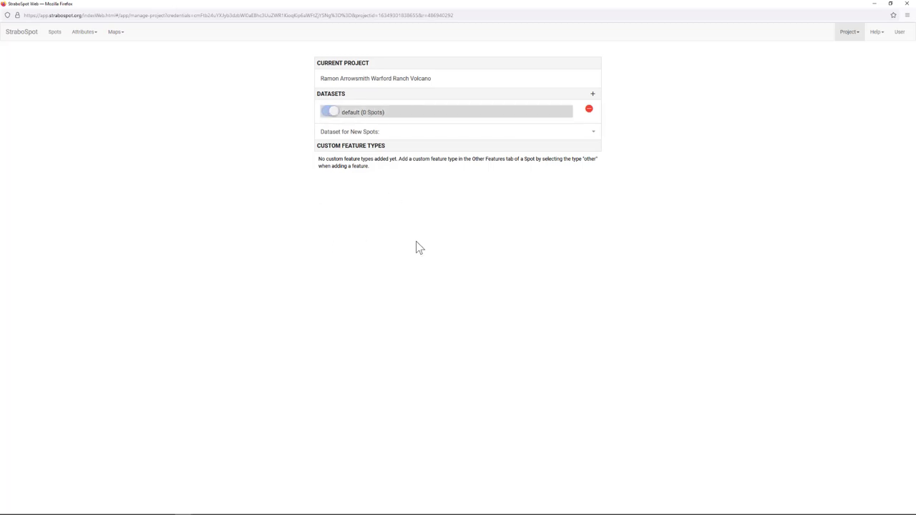
{"action": "left_click", "coordinate": [458, 290]}
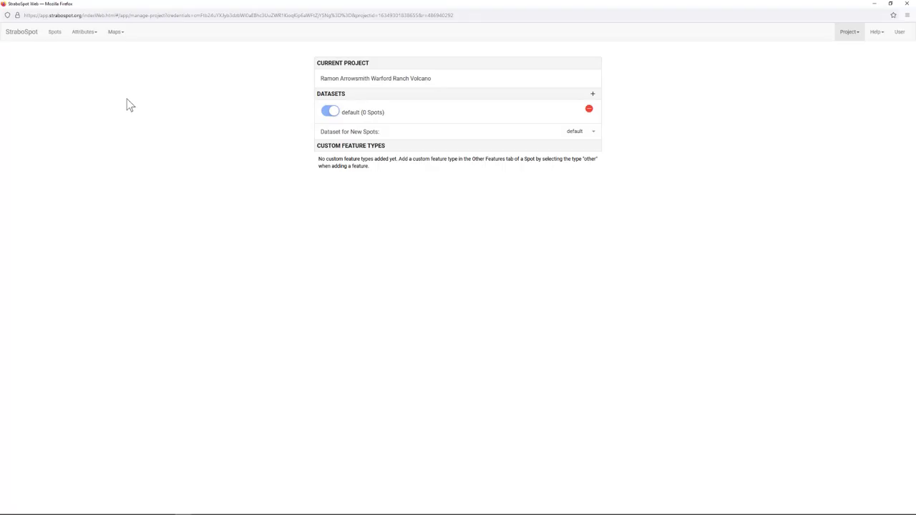
- View the main map with location access around Phoenix, then go to Other Basemaps
{"action": "left_click", "coordinate": [115, 36]}
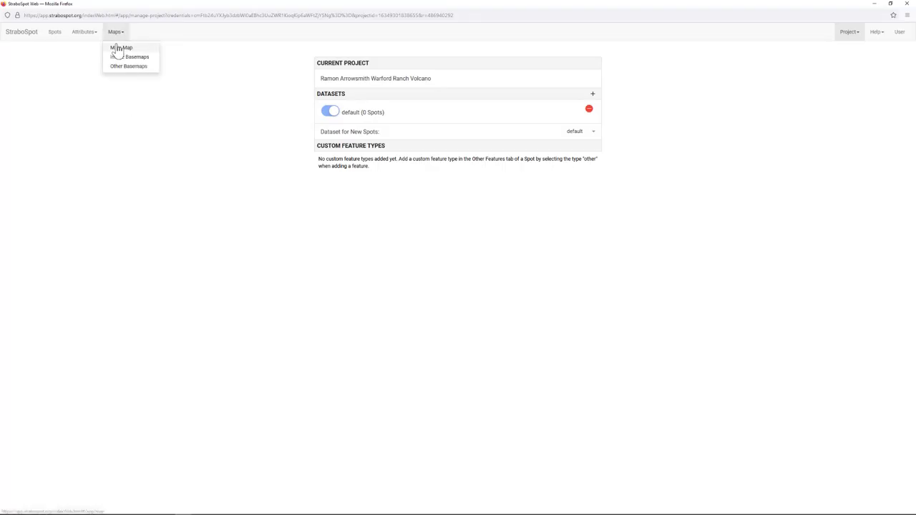
{"action": "left_click", "coordinate": [114, 47]}
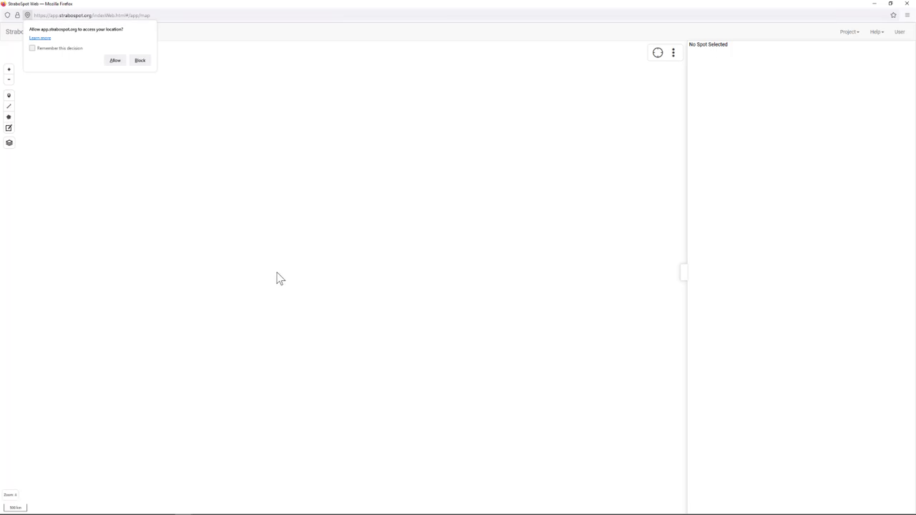
{"action": "left_click", "coordinate": [115, 60]}
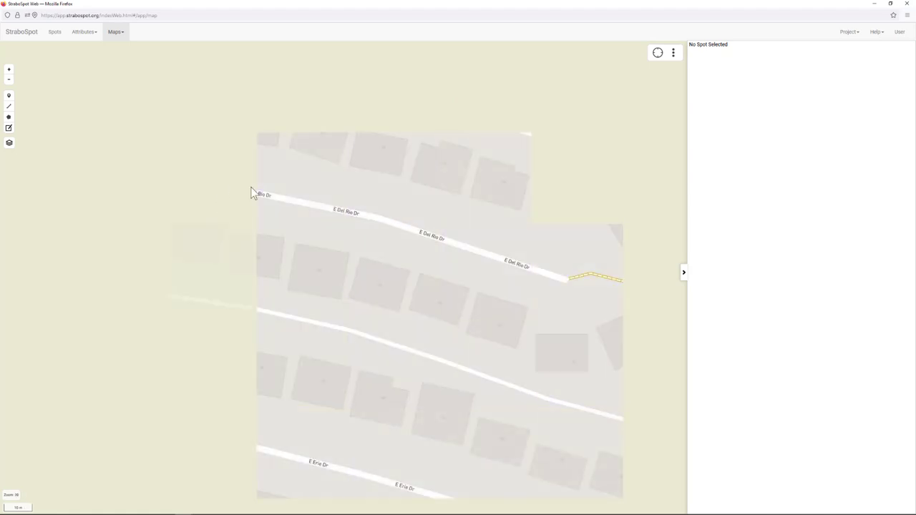
{"action": "scroll", "coordinate": [350, 247], "scroll_direction": "down", "scroll_amount": 4}
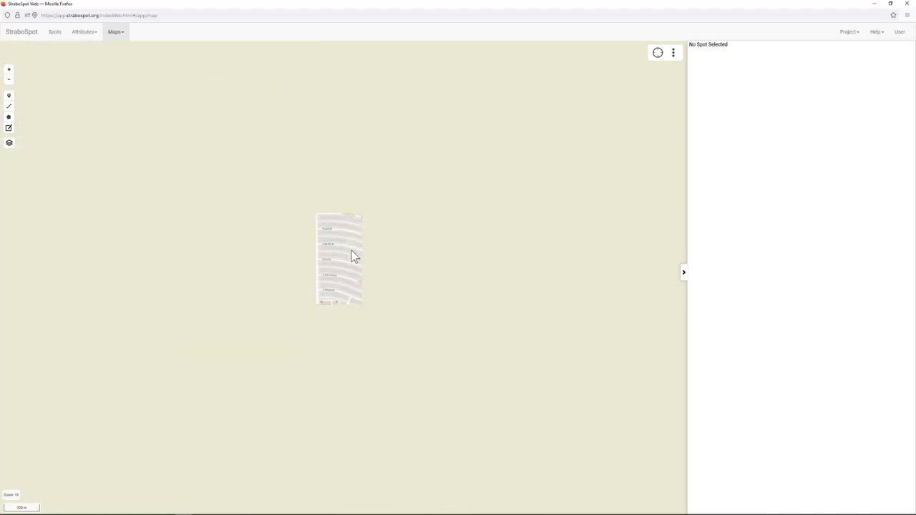
{"action": "scroll", "coordinate": [349, 257], "scroll_direction": "down", "scroll_amount": 3}
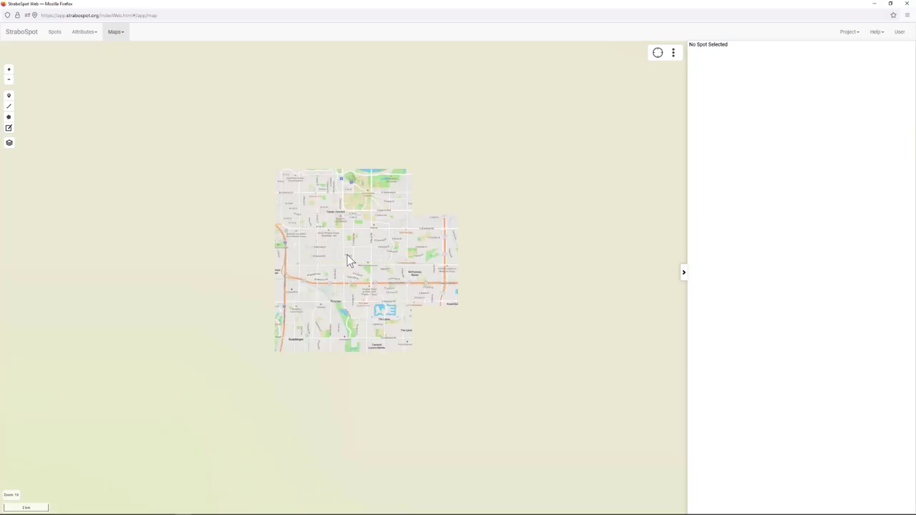
{"action": "left_click_drag", "start_coordinate": [250, 107], "coordinate": [239, 251]}
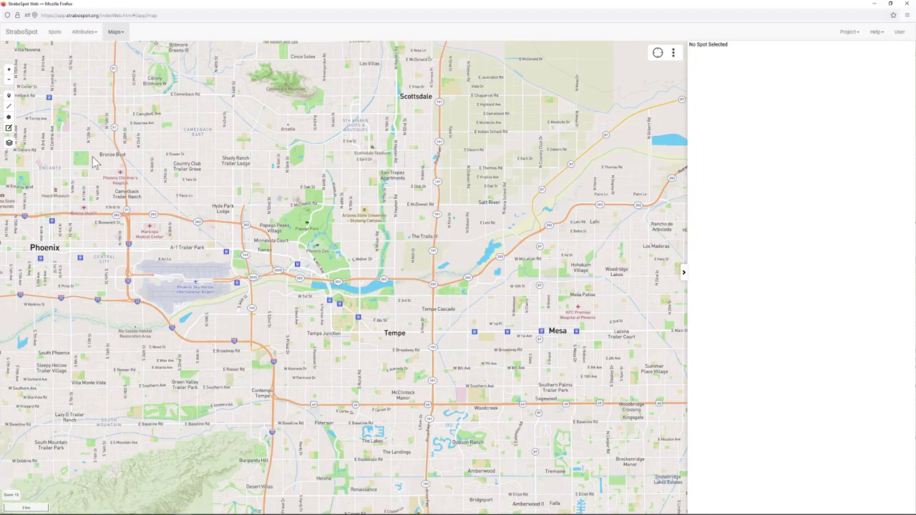
{"action": "left_click", "coordinate": [123, 38]}
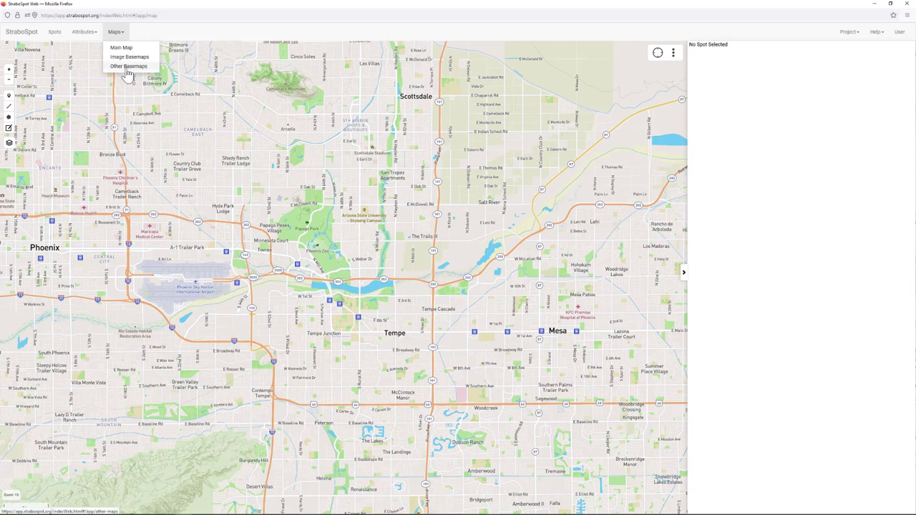
{"action": "left_click", "coordinate": [127, 67]}
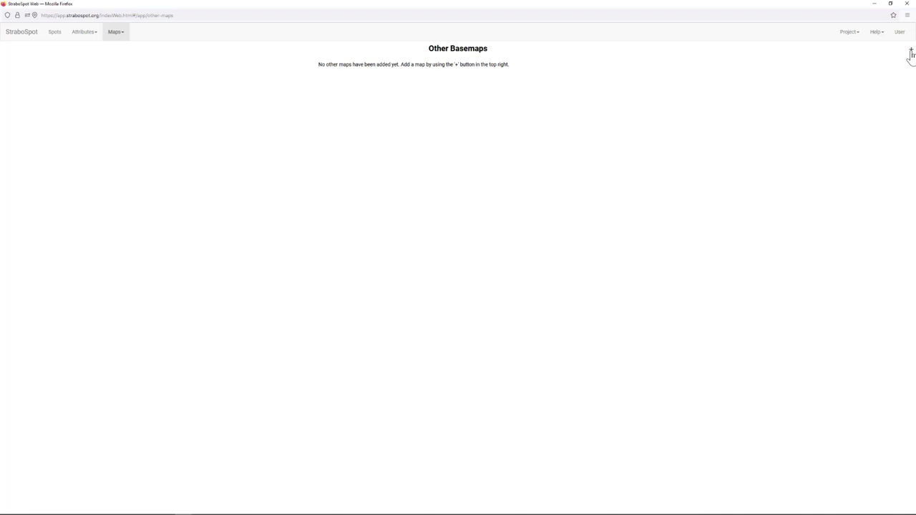
- Add a StraboSpot MyMaps basemap titled 'WRV ortho zoom' with map ID 616caa4ac0831
{"action": "left_click", "coordinate": [911, 51]}
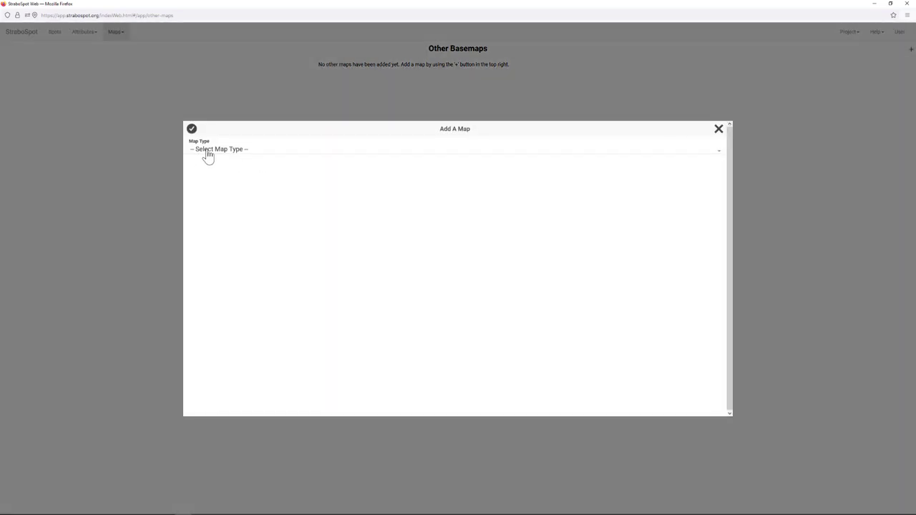
{"action": "left_click", "coordinate": [207, 150]}
{"action": "left_click", "coordinate": [228, 210]}
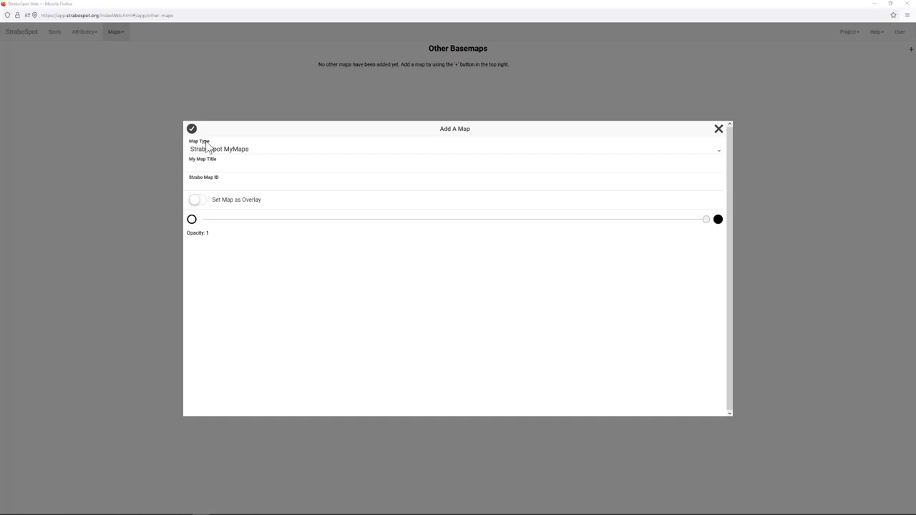
{"action": "left_click", "coordinate": [217, 166]}
{"action": "type", "text": "WRV ortho zoom"}
{"action": "left_click", "coordinate": [199, 186]}
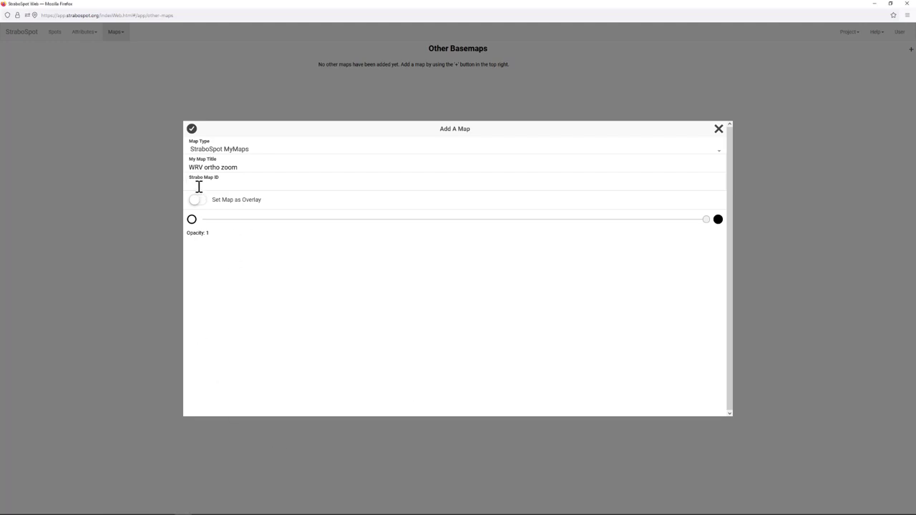
{"action": "type", "text": "616caa4ac0831"}
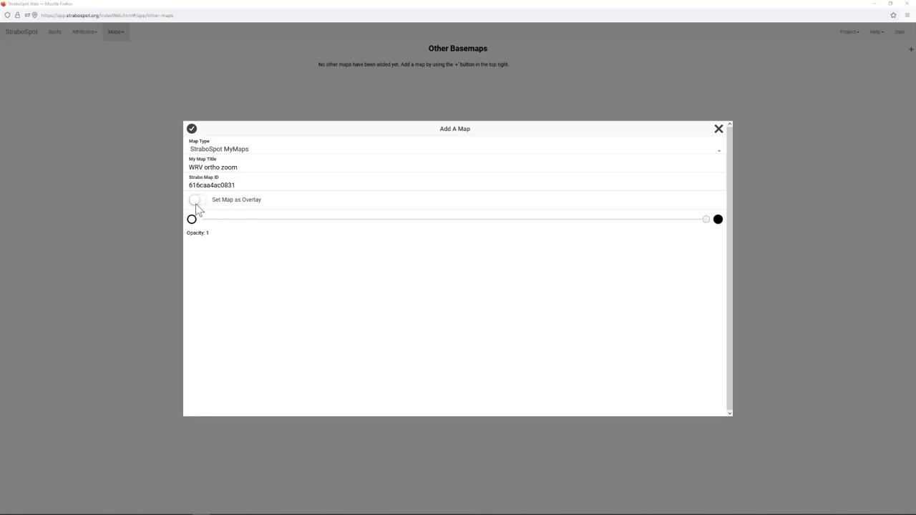
{"action": "left_click", "coordinate": [191, 129]}
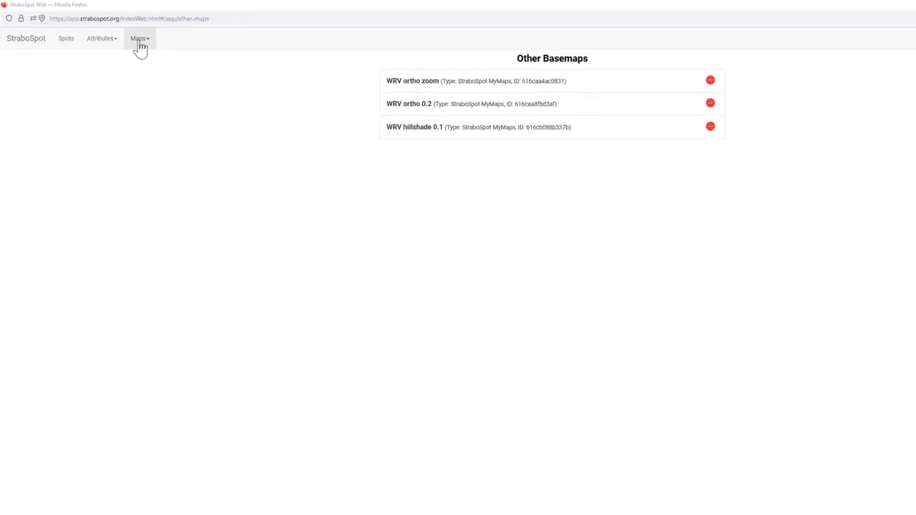
- Return to the main map and center it on the Signal Mountain area west of Phoenix
{"action": "left_click", "coordinate": [139, 42]}
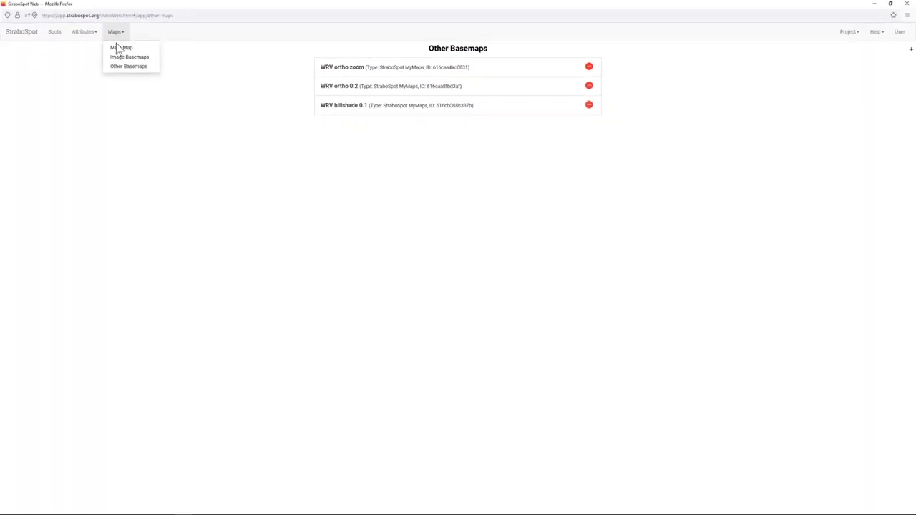
{"action": "left_click", "coordinate": [139, 54]}
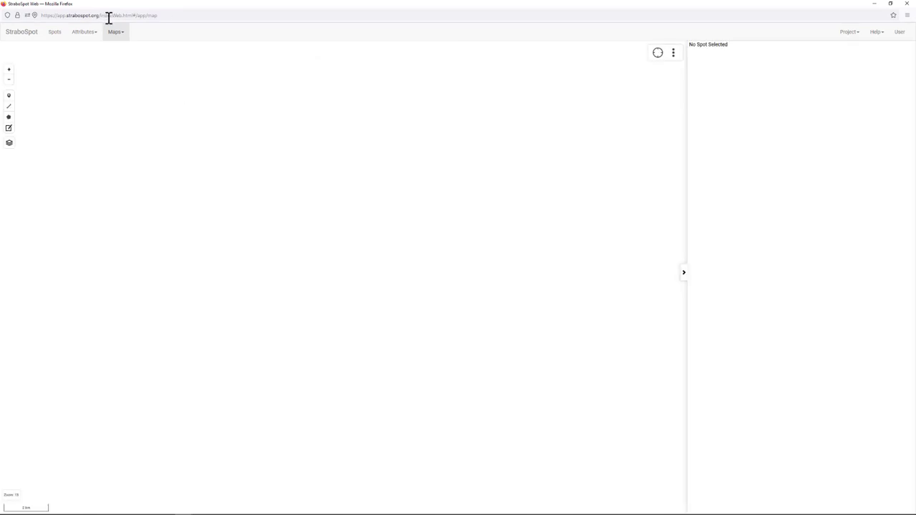
{"action": "scroll", "coordinate": [301, 278], "scroll_direction": "down", "scroll_amount": 2}
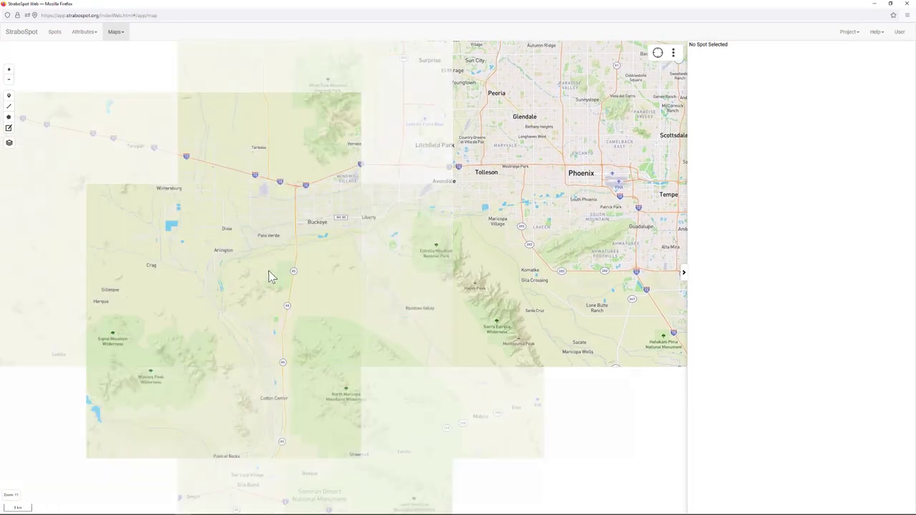
{"action": "left_click_drag", "start_coordinate": [267, 276], "coordinate": [501, 169]}
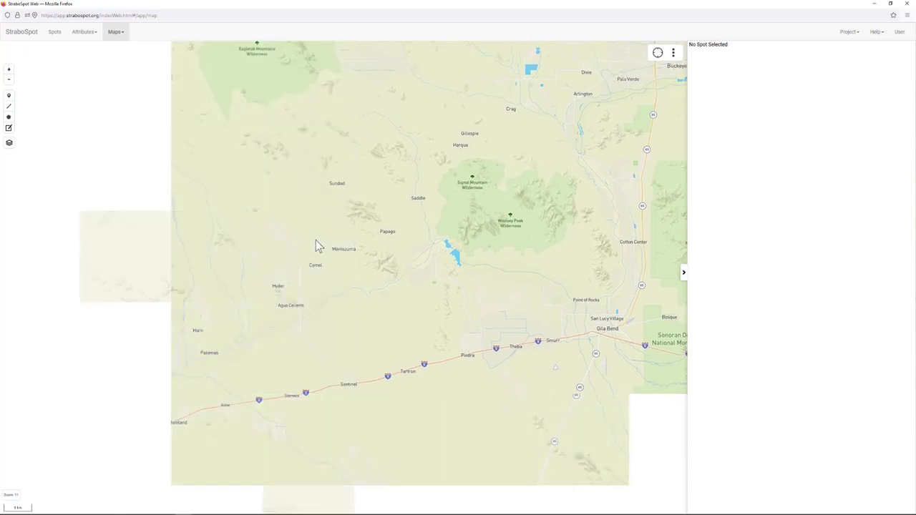
{"action": "left_click_drag", "start_coordinate": [269, 199], "coordinate": [262, 262]}
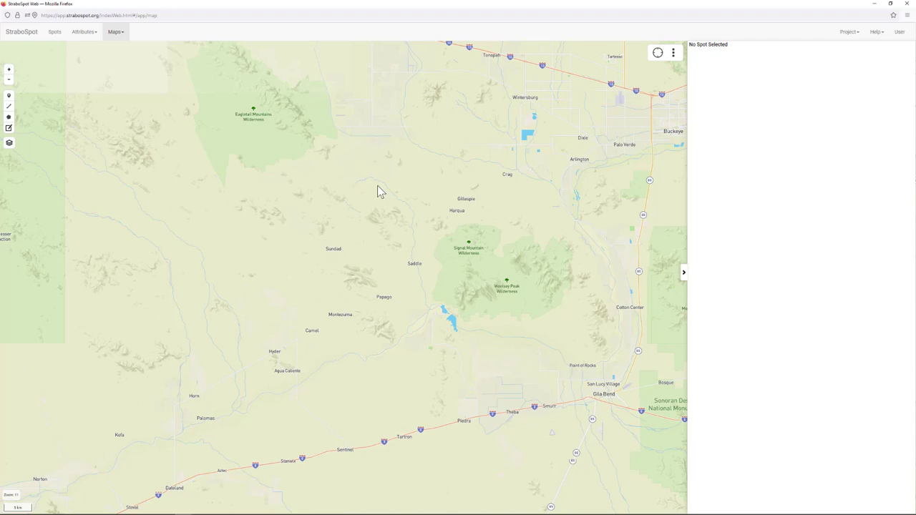
{"action": "scroll", "coordinate": [428, 313], "scroll_direction": "up", "scroll_amount": 2}
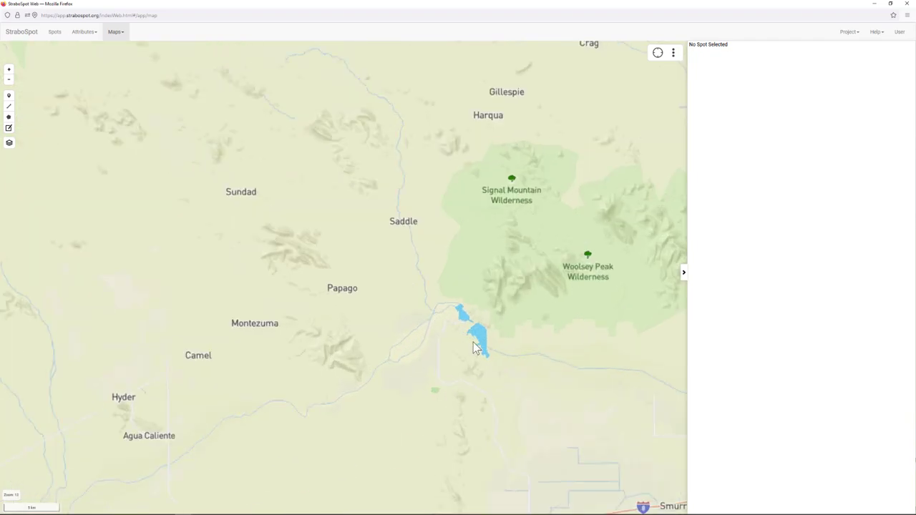
{"action": "left_click_drag", "start_coordinate": [431, 365], "coordinate": [411, 254]}
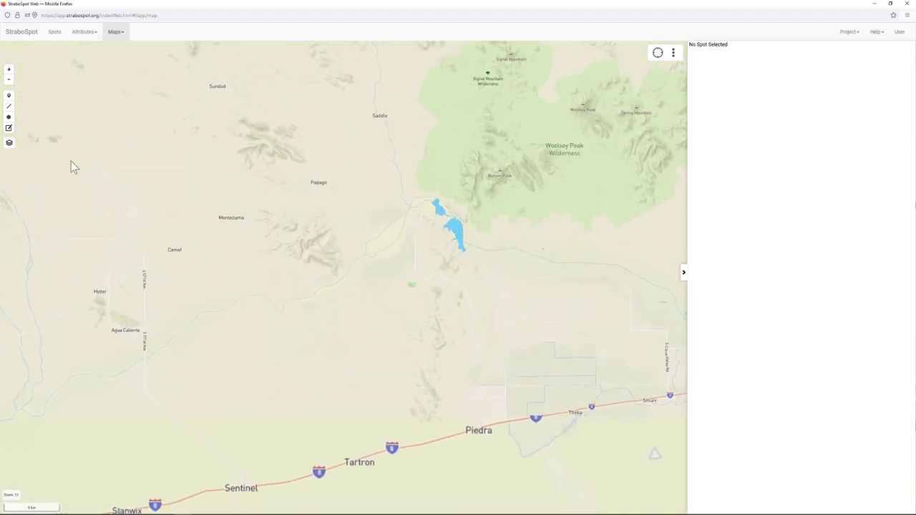
- Switch the basemap to WRV ortho 0.2 and zoom in on the centered orthophoto
{"action": "mouse_move", "coordinate": [9, 143]}
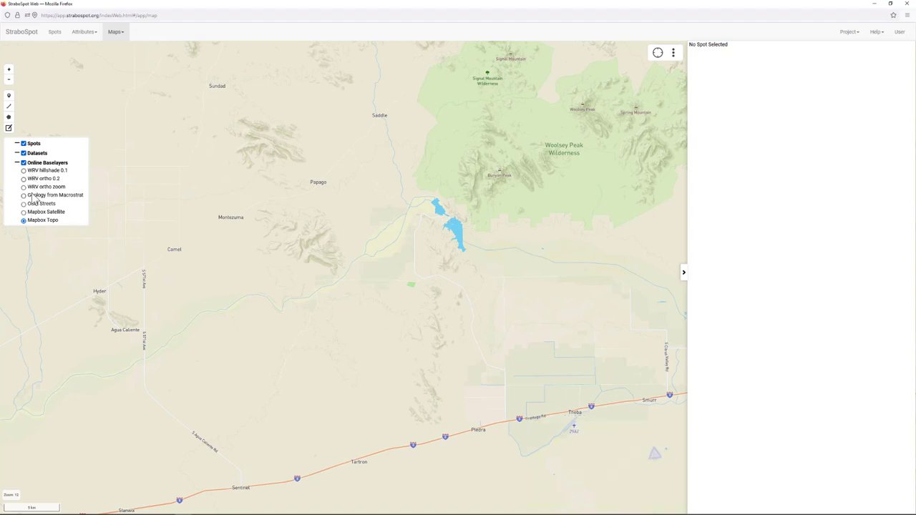
{"action": "left_click", "coordinate": [24, 179]}
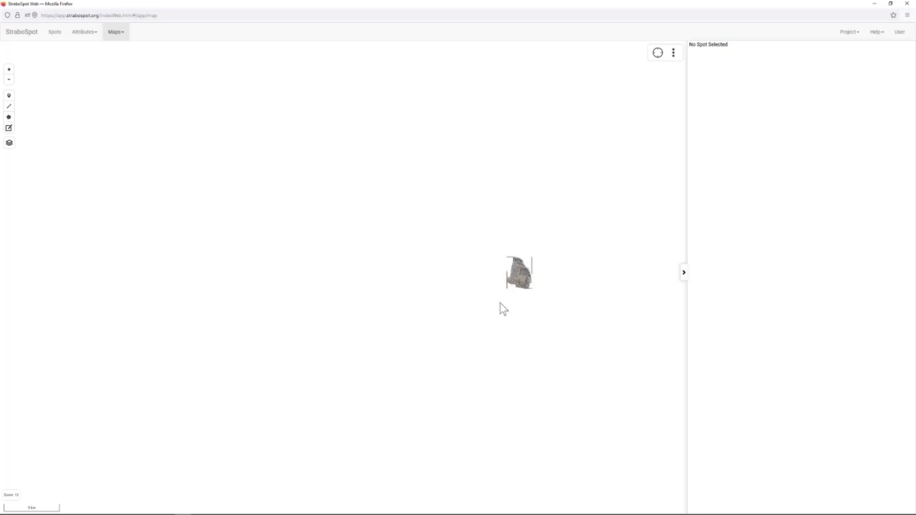
{"action": "scroll", "coordinate": [517, 283], "scroll_direction": "up", "scroll_amount": 3}
{"action": "left_click_drag", "start_coordinate": [541, 213], "coordinate": [399, 246]}
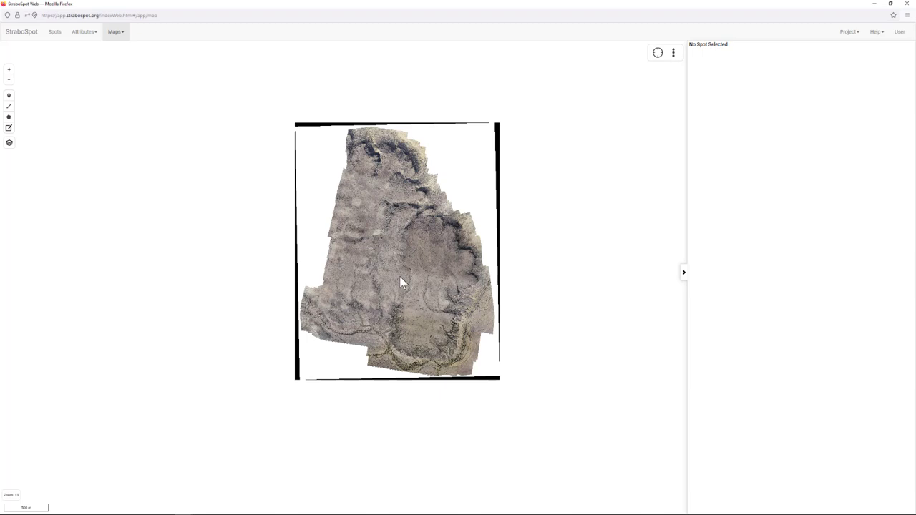
{"action": "scroll", "coordinate": [401, 272], "scroll_direction": "up", "scroll_amount": 1}
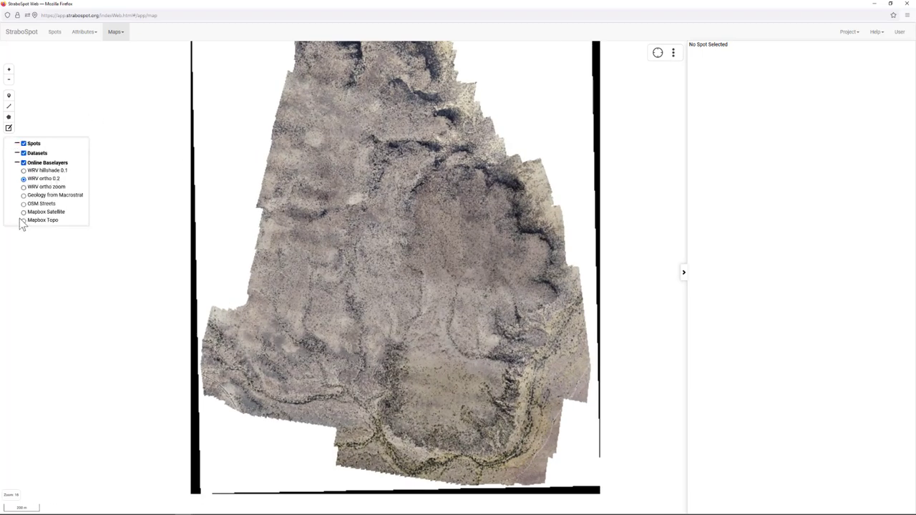
- Switch the basemap to Mapbox Topo and reposition the view around the volcano
{"action": "left_click", "coordinate": [24, 222]}
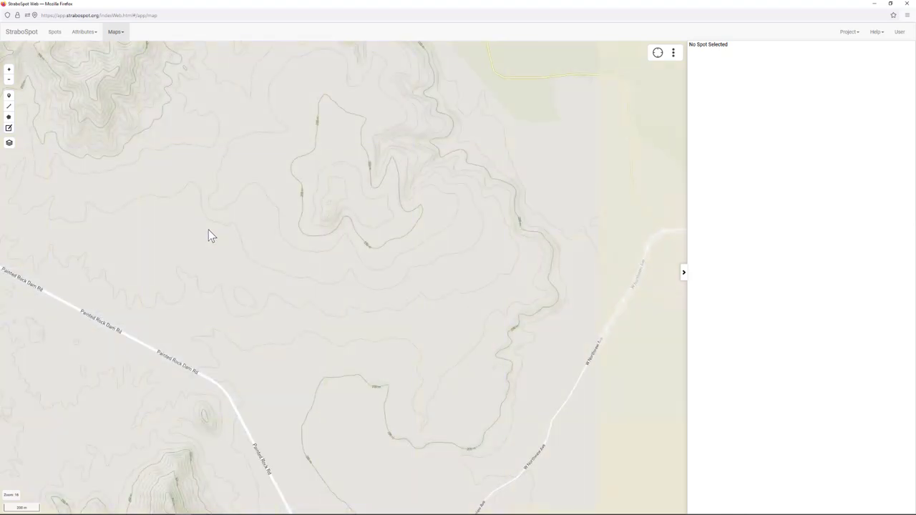
{"action": "scroll", "coordinate": [208, 233], "scroll_direction": "down", "scroll_amount": 1}
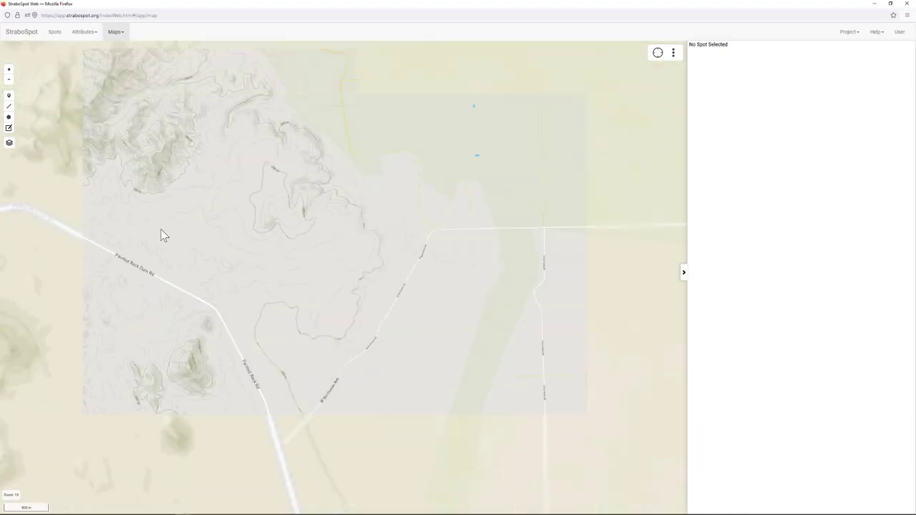
{"action": "scroll", "coordinate": [162, 233], "scroll_direction": "down", "scroll_amount": 1}
{"action": "left_click_drag", "start_coordinate": [155, 232], "coordinate": [336, 234]}
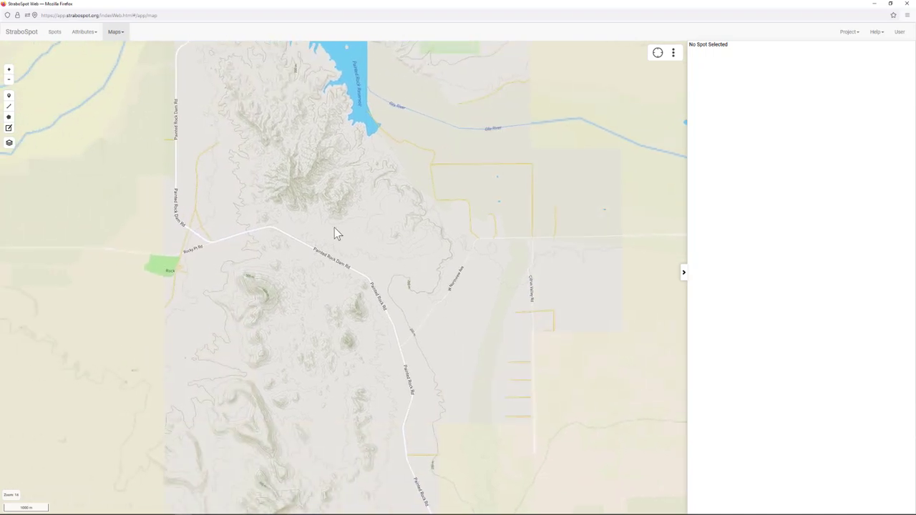
{"action": "scroll", "coordinate": [320, 231], "scroll_direction": "down", "scroll_amount": 1}
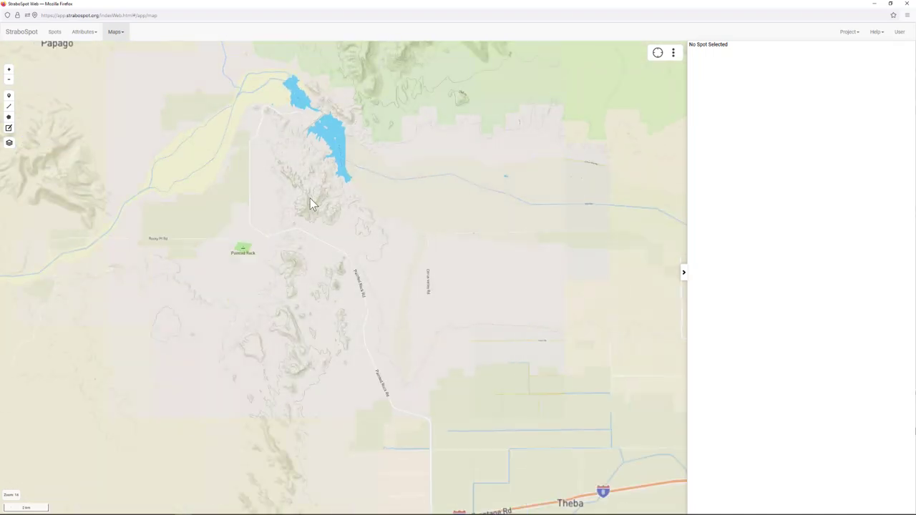
{"action": "scroll", "coordinate": [310, 201], "scroll_direction": "down", "scroll_amount": 1}
{"action": "scroll", "coordinate": [320, 207], "scroll_direction": "up", "scroll_amount": 5}
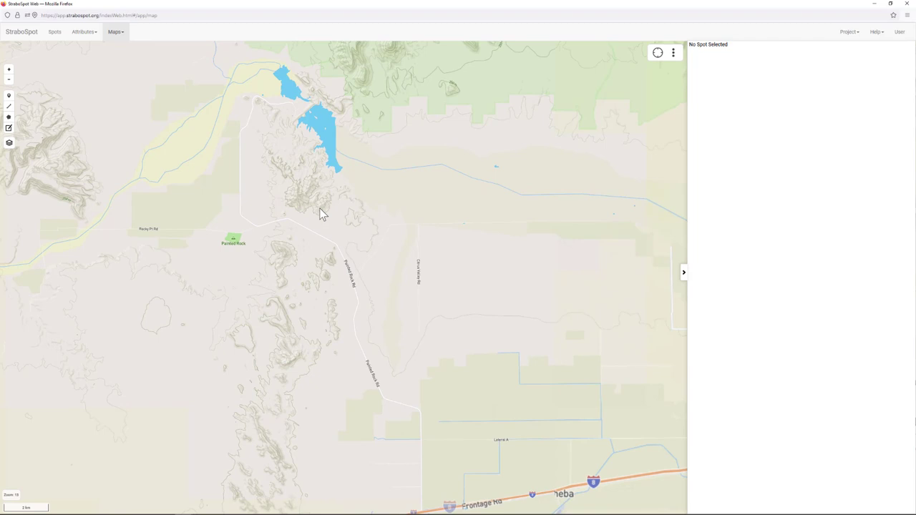
{"action": "left_click_drag", "start_coordinate": [440, 218], "coordinate": [400, 222]}
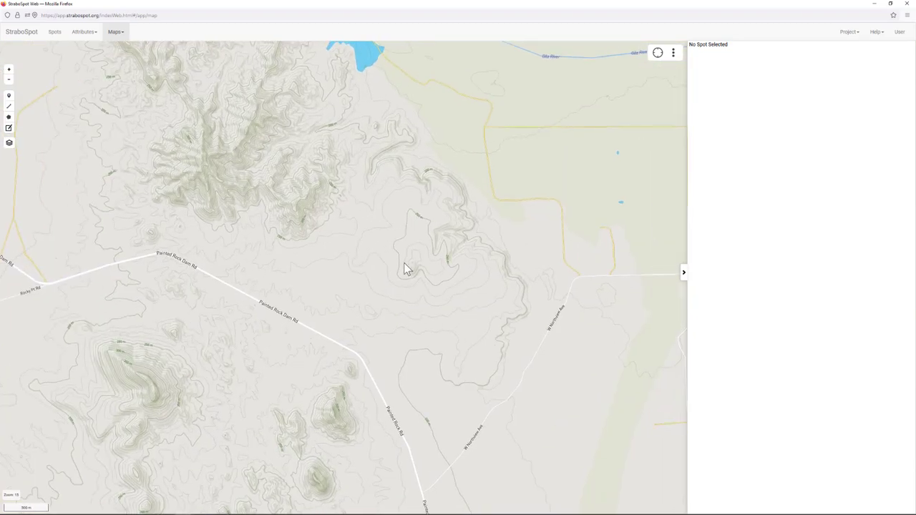
{"action": "scroll", "coordinate": [403, 264], "scroll_direction": "up", "scroll_amount": 1}
{"action": "scroll", "coordinate": [352, 270], "scroll_direction": "down", "scroll_amount": 1}
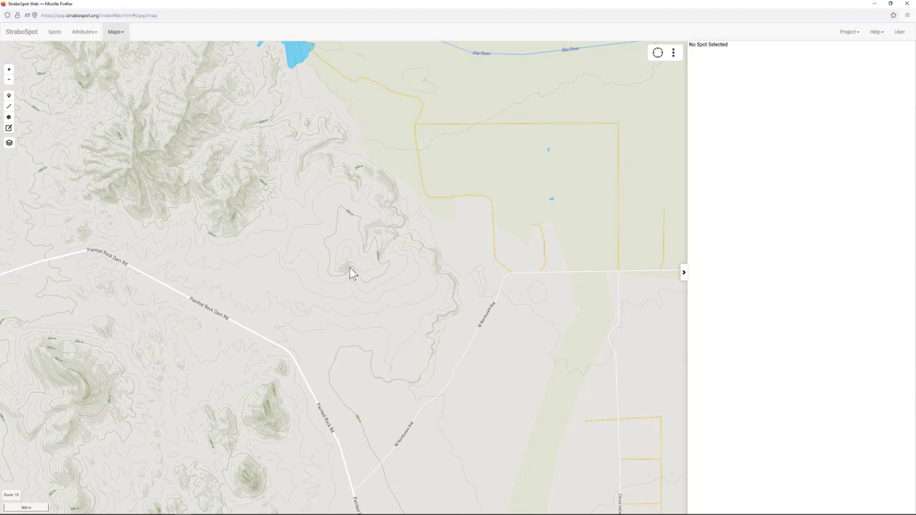
{"action": "left_click_drag", "start_coordinate": [338, 266], "coordinate": [348, 265]}
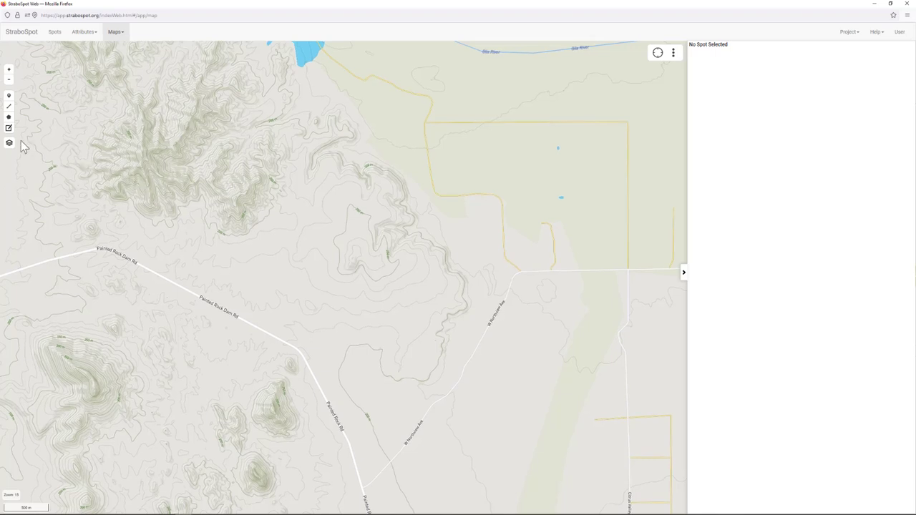
- Switch to Mapbox Satellite and zoom in on the volcano's central vent area
{"action": "mouse_move", "coordinate": [10, 144]}
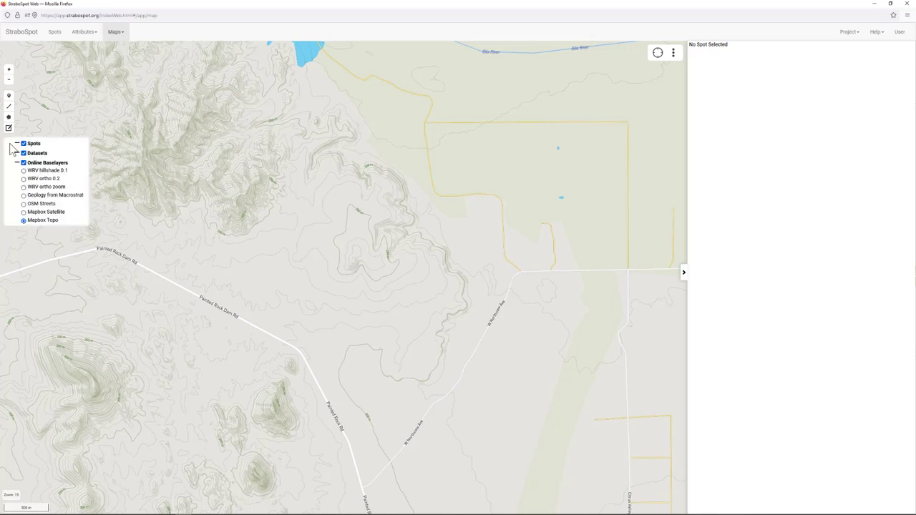
{"action": "left_click", "coordinate": [24, 212]}
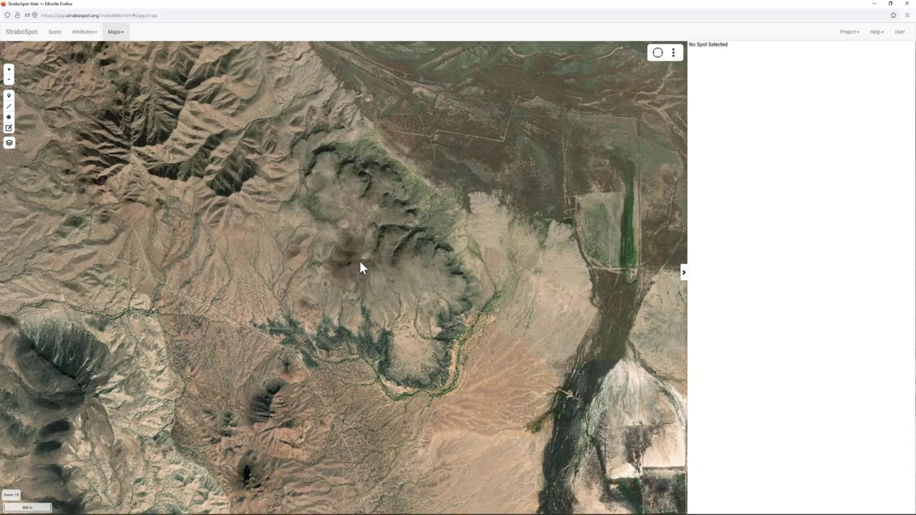
{"action": "scroll", "coordinate": [361, 269], "scroll_direction": "up", "scroll_amount": 1}
{"action": "left_click_drag", "start_coordinate": [356, 248], "coordinate": [358, 252]}
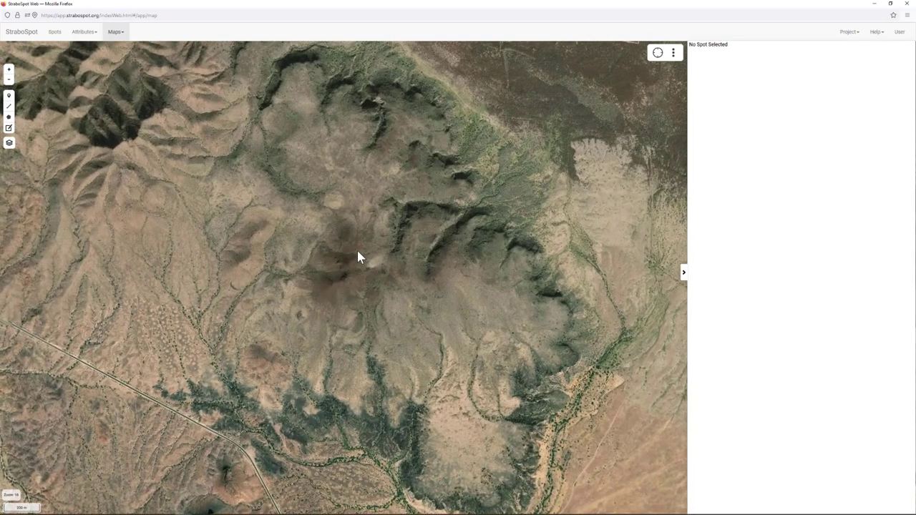
{"action": "left_click_drag", "start_coordinate": [395, 307], "coordinate": [375, 244]}
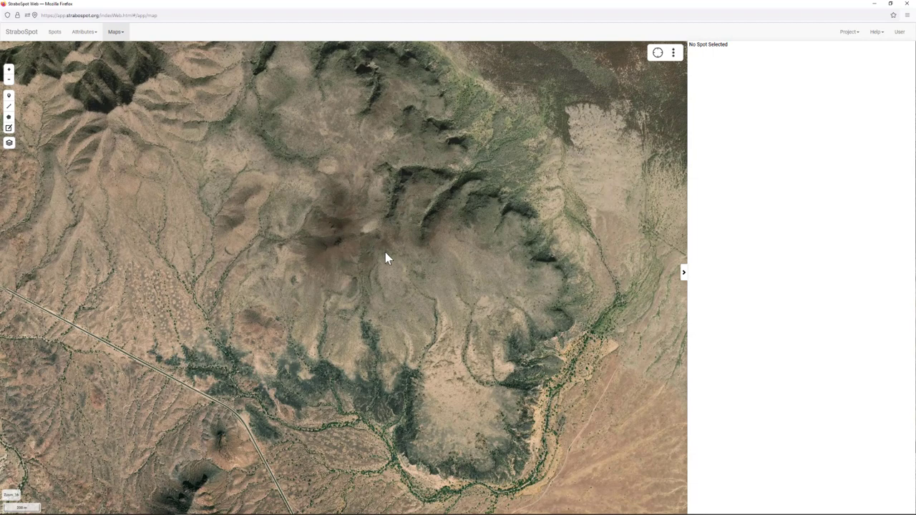
{"action": "key", "text": "Up"}
{"action": "key", "text": "Left"}
{"action": "left_click_drag", "start_coordinate": [422, 254], "coordinate": [370, 207]}
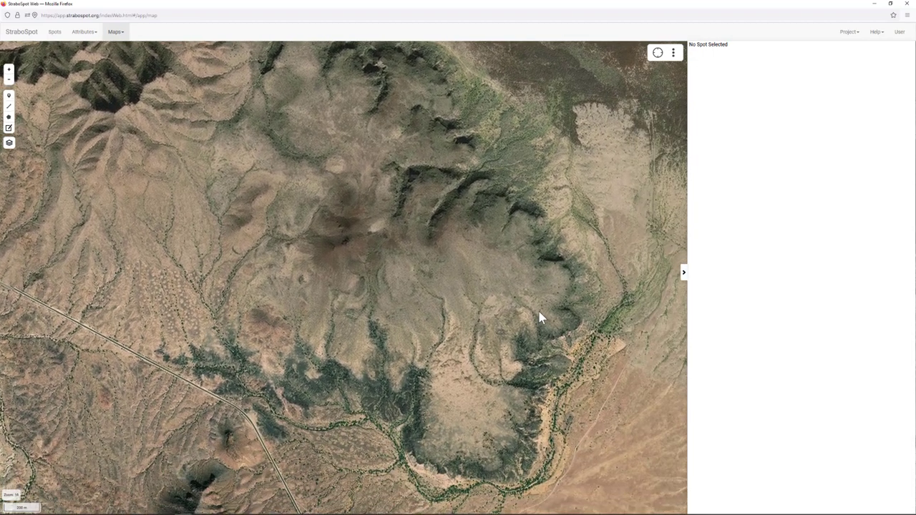
{"action": "scroll", "coordinate": [551, 334], "scroll_direction": "up", "scroll_amount": 1}
{"action": "left_click_drag", "start_coordinate": [493, 258], "coordinate": [449, 184]}
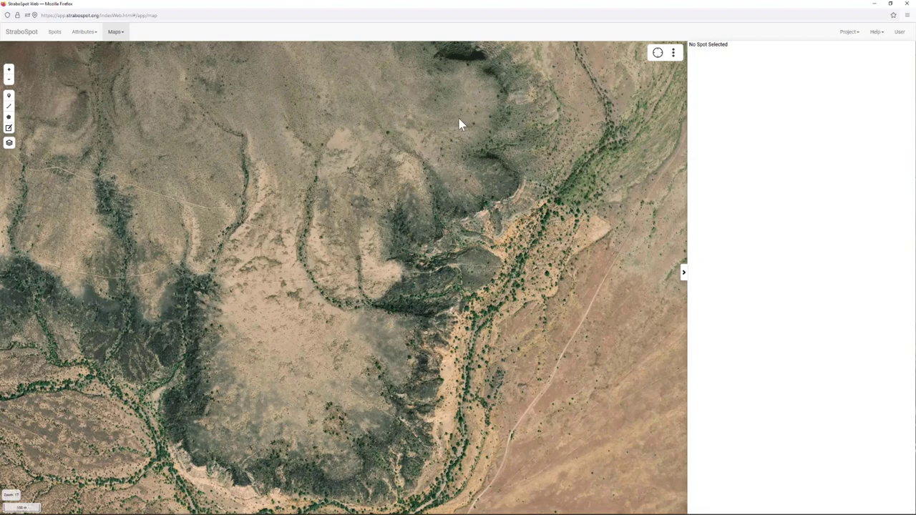
{"action": "scroll", "coordinate": [454, 172], "scroll_direction": "down", "scroll_amount": 2}
{"action": "left_click_drag", "start_coordinate": [406, 143], "coordinate": [377, 262]}
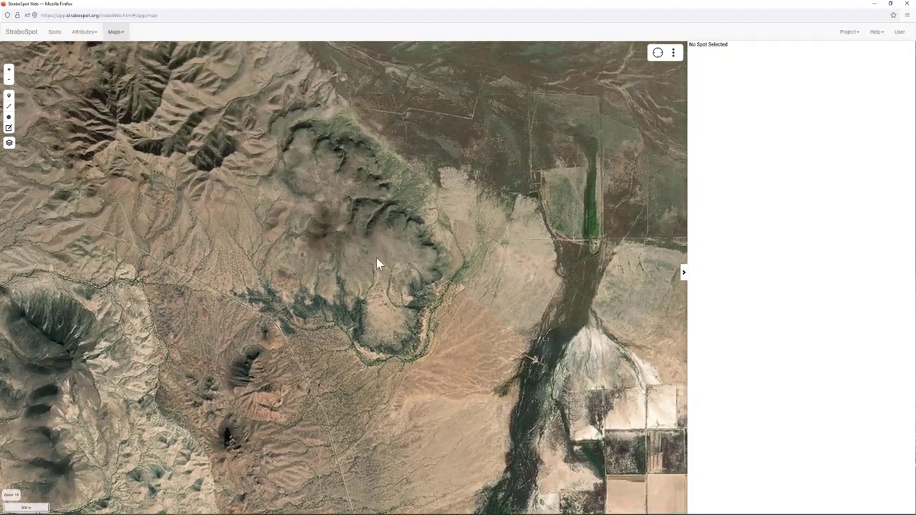
{"action": "left_click_drag", "start_coordinate": [429, 136], "coordinate": [466, 255]}
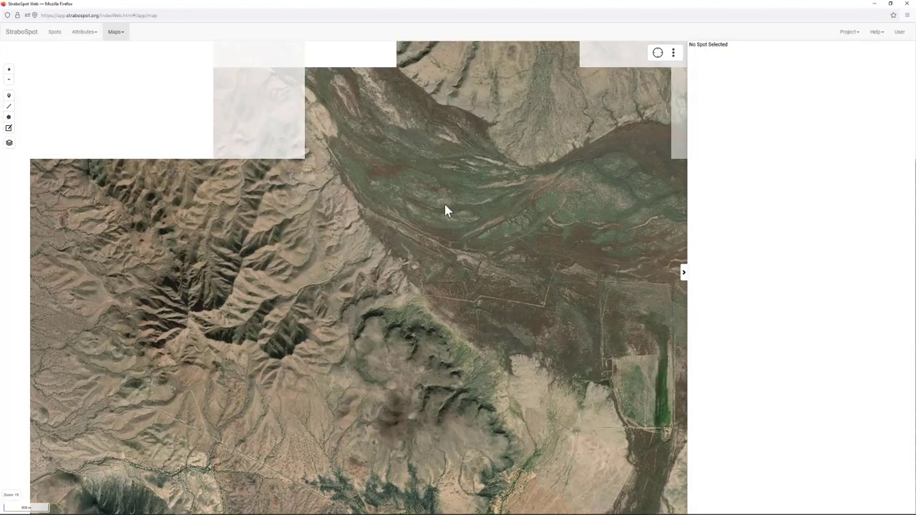
{"action": "left_click_drag", "start_coordinate": [425, 141], "coordinate": [628, 374]}
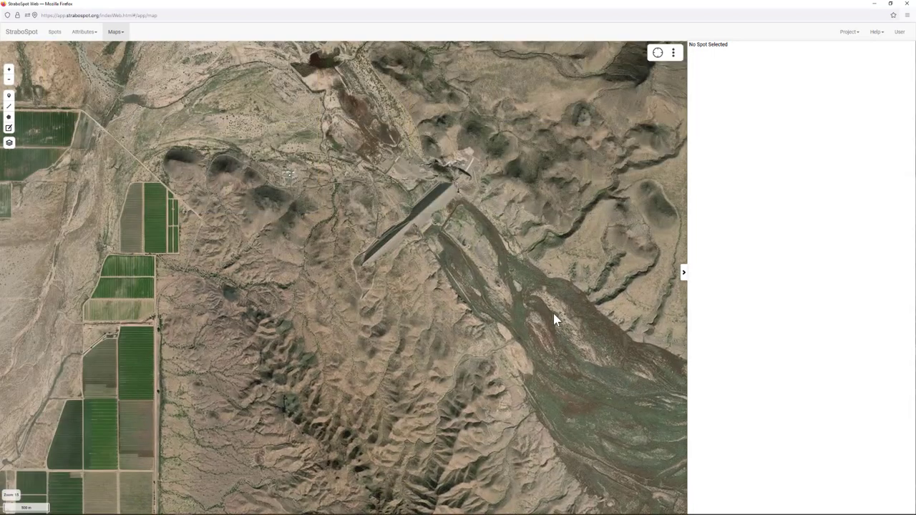
{"action": "left_click_drag", "start_coordinate": [552, 317], "coordinate": [352, 53]}
{"action": "left_click_drag", "start_coordinate": [437, 281], "coordinate": [424, 54]}
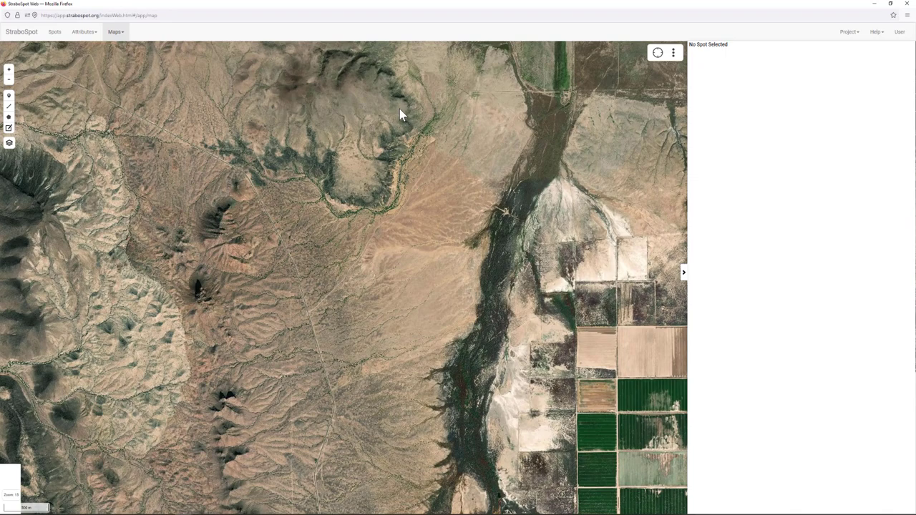
{"action": "left_click_drag", "start_coordinate": [321, 61], "coordinate": [358, 128]}
{"action": "scroll", "coordinate": [375, 172], "scroll_direction": "up", "scroll_amount": 1}
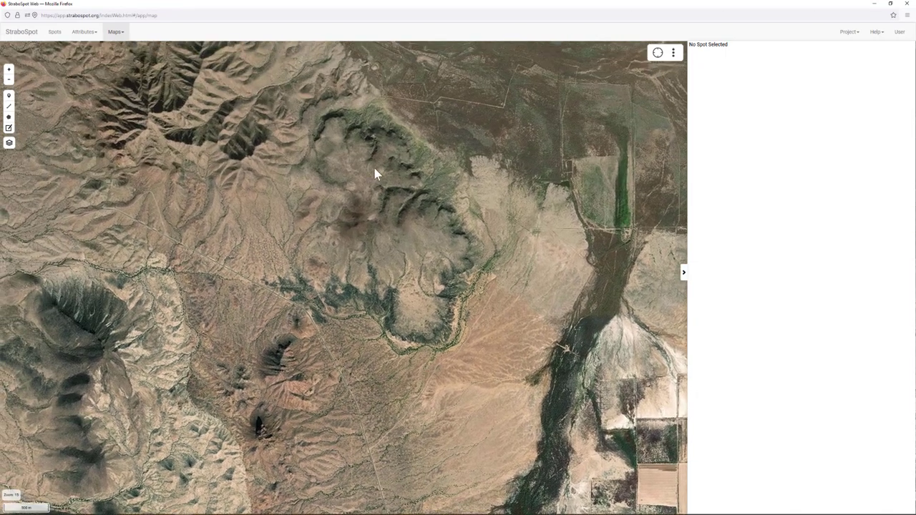
{"action": "scroll", "coordinate": [350, 176], "scroll_direction": "up", "scroll_amount": 2}
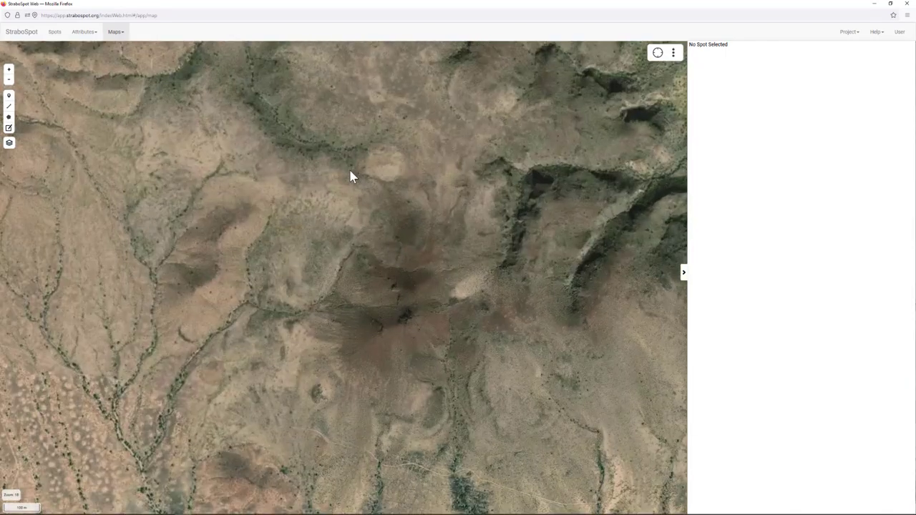
{"action": "left_click_drag", "start_coordinate": [398, 225], "coordinate": [372, 153]}
{"action": "scroll", "coordinate": [374, 202], "scroll_direction": "up", "scroll_amount": 1}
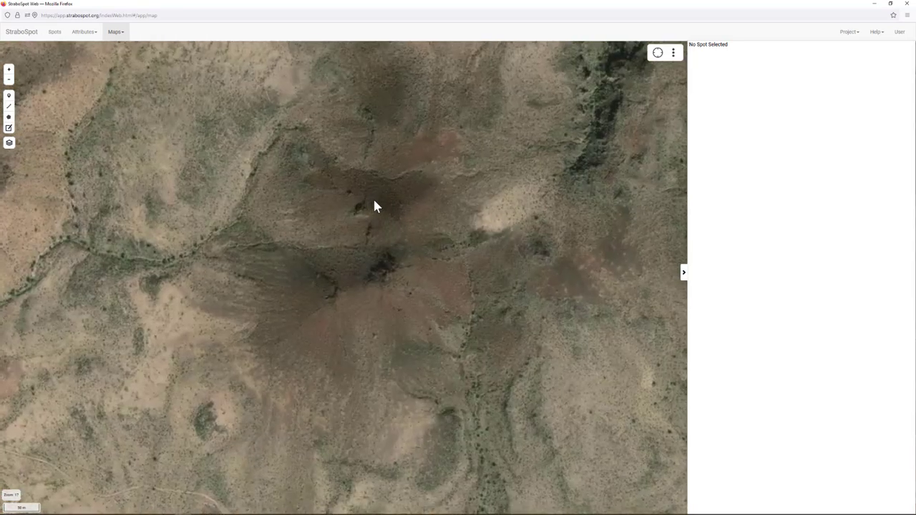
{"action": "left_click_drag", "start_coordinate": [323, 232], "coordinate": [367, 165]}
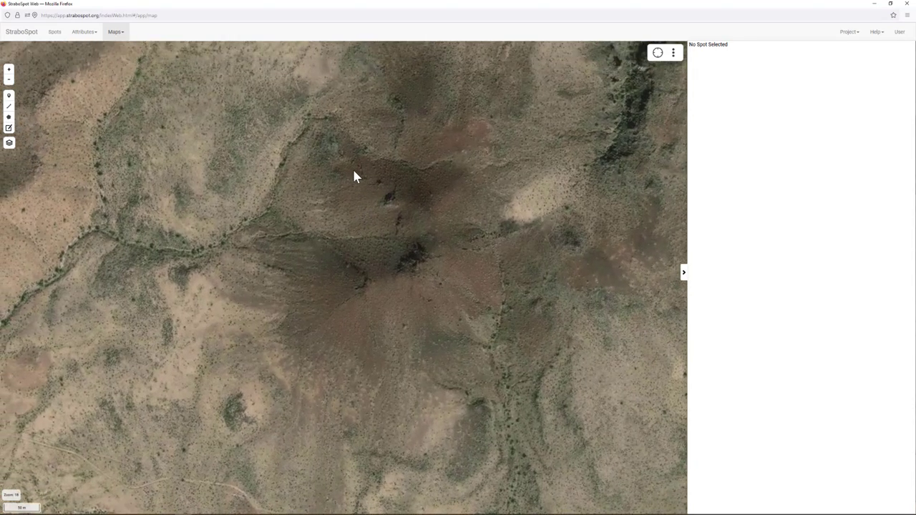
{"action": "scroll", "coordinate": [352, 172], "scroll_direction": "up", "scroll_amount": 1}
{"action": "left_click_drag", "start_coordinate": [391, 222], "coordinate": [368, 145]}
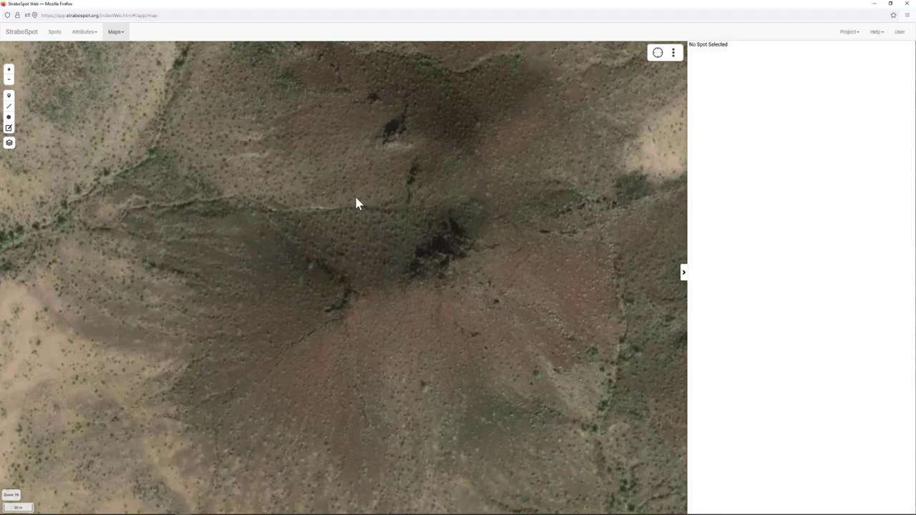
- Switch to the WRV ortho imagery and zoom in along the fissure's crack junction
{"action": "mouse_move", "coordinate": [8, 143]}
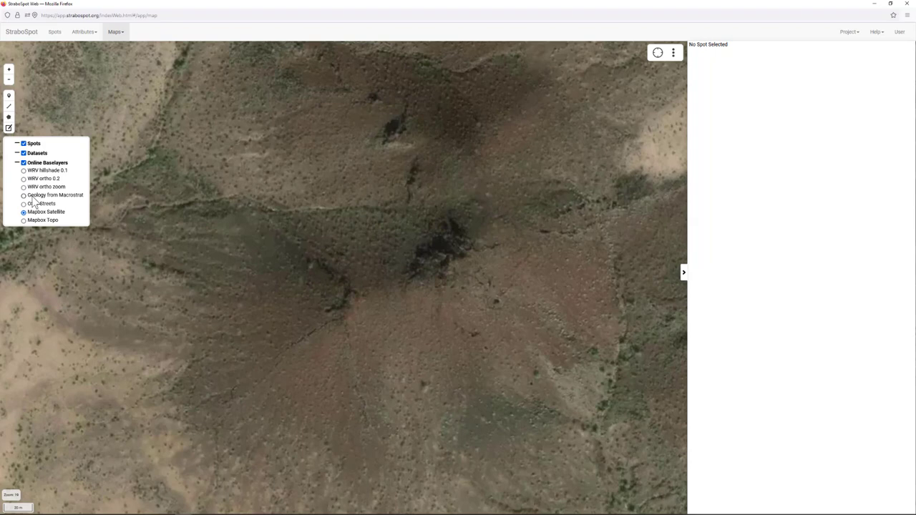
{"action": "left_click", "coordinate": [24, 178]}
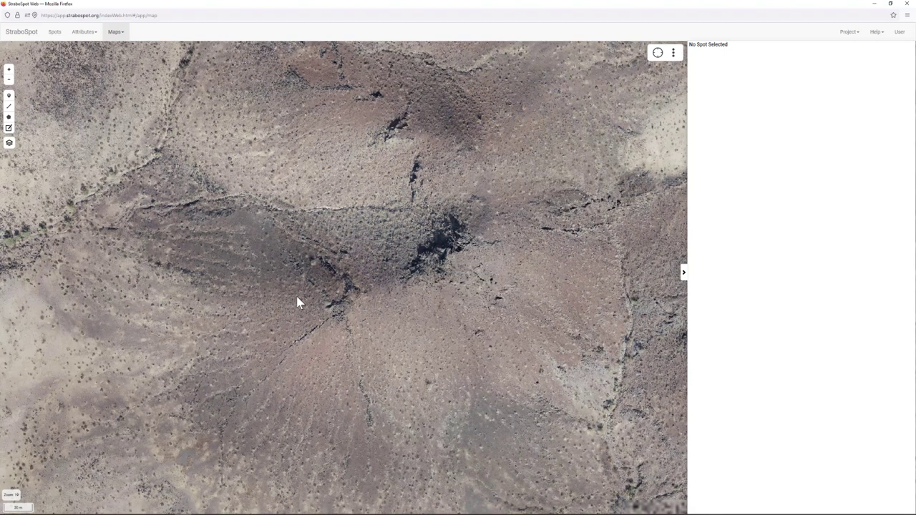
{"action": "scroll", "coordinate": [338, 320], "scroll_direction": "up", "scroll_amount": 1}
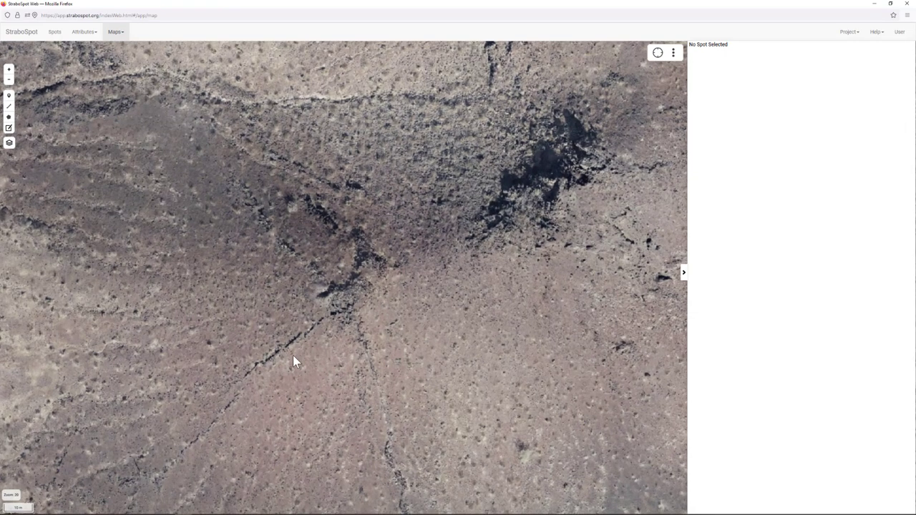
{"action": "left_click_drag", "start_coordinate": [293, 355], "coordinate": [348, 268]}
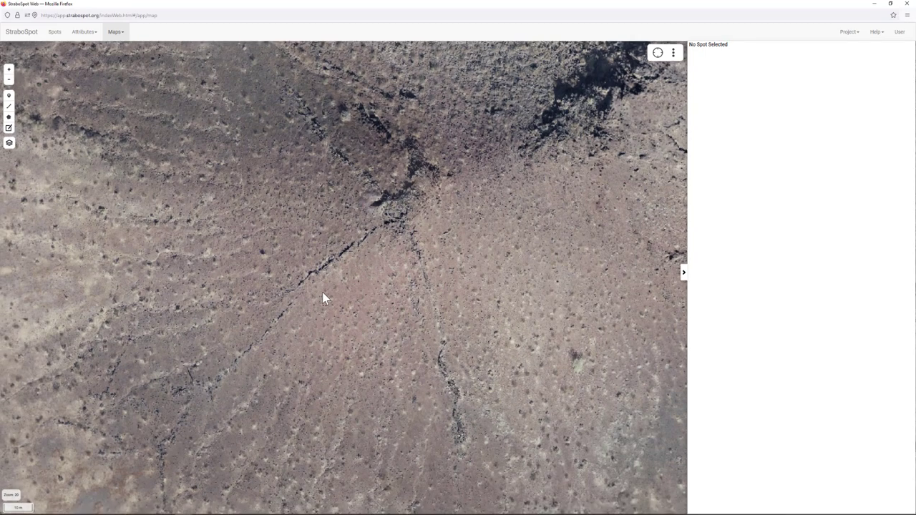
{"action": "scroll", "coordinate": [324, 296], "scroll_direction": "up", "scroll_amount": 1}
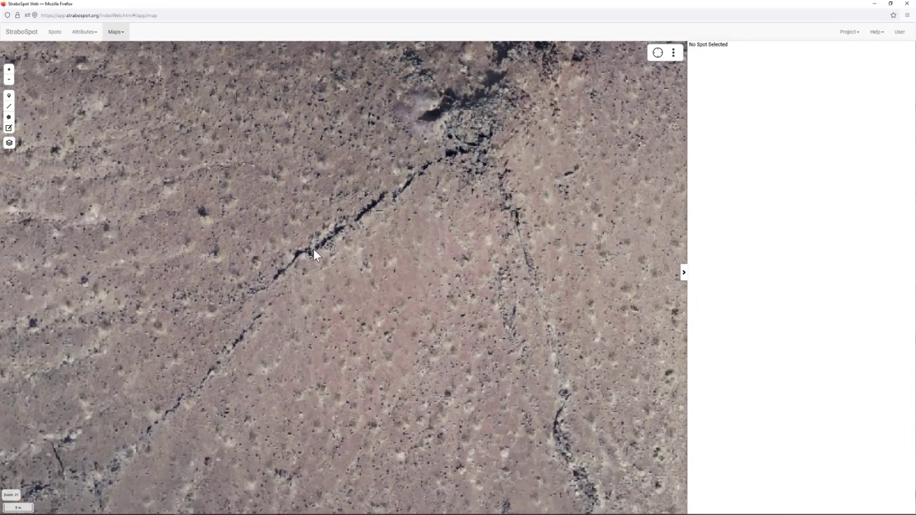
{"action": "left_click_drag", "start_coordinate": [409, 209], "coordinate": [360, 255]}
{"action": "scroll", "coordinate": [360, 256], "scroll_direction": "down", "scroll_amount": 1}
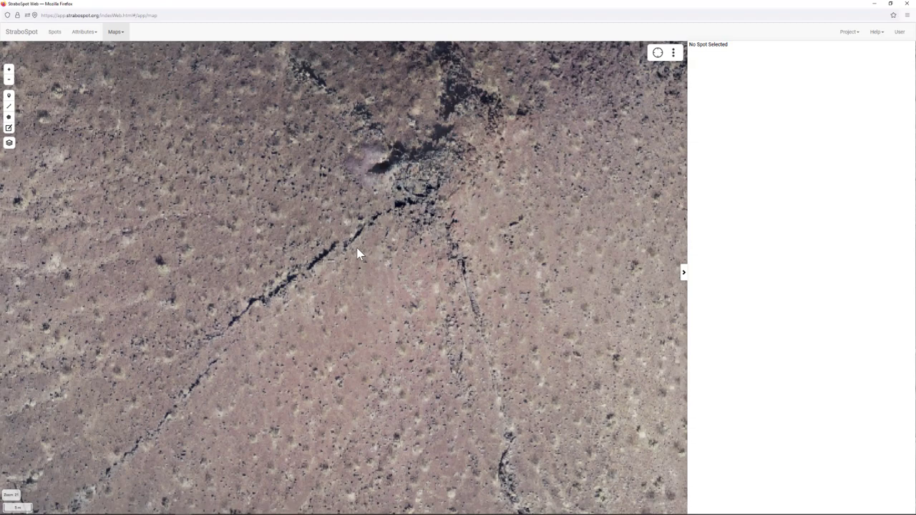
- Compare WRV ortho zoom with WRV ortho 0.2, keep WRV ortho zoom, and recenter zoomed out
{"action": "mouse_move", "coordinate": [10, 142]}
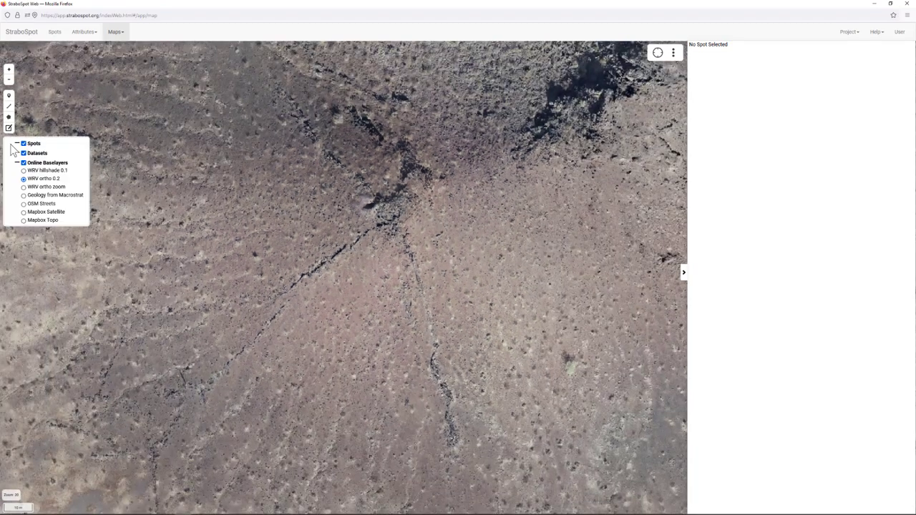
{"action": "left_click", "coordinate": [23, 186]}
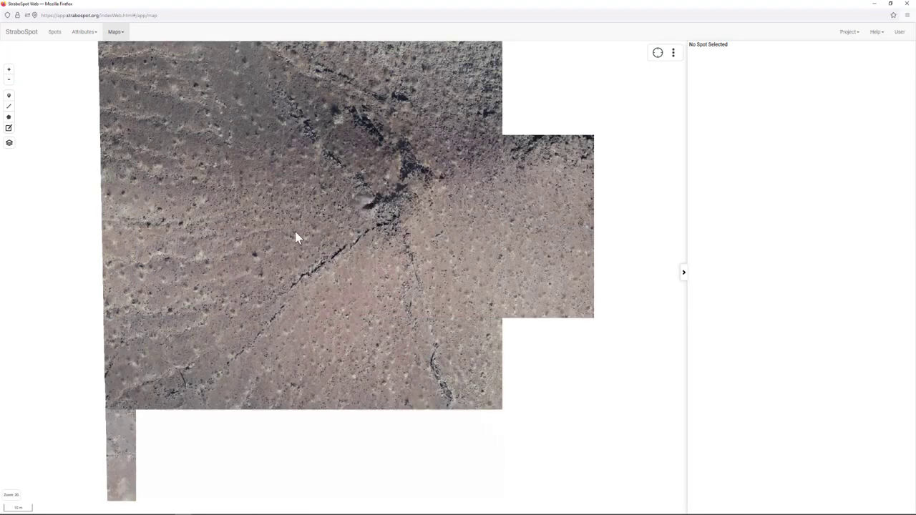
{"action": "scroll", "coordinate": [331, 256], "scroll_direction": "up", "scroll_amount": 5}
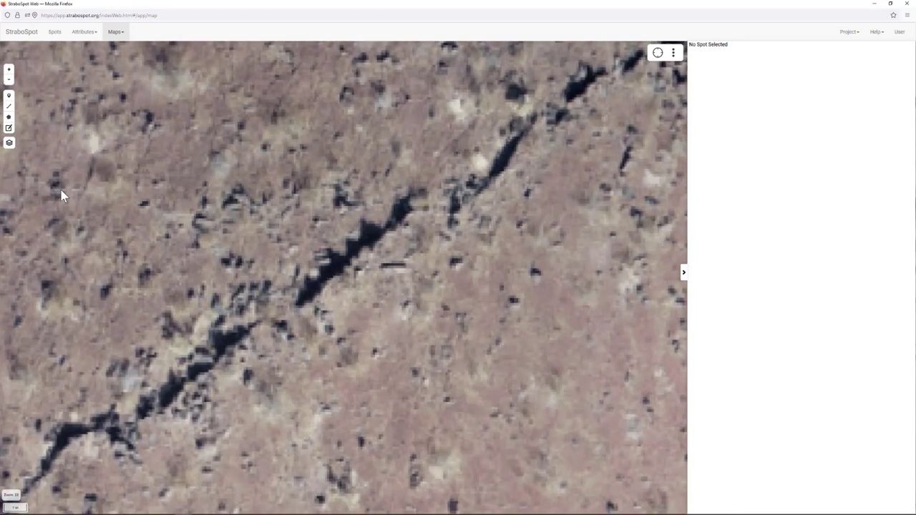
{"action": "mouse_move", "coordinate": [9, 145]}
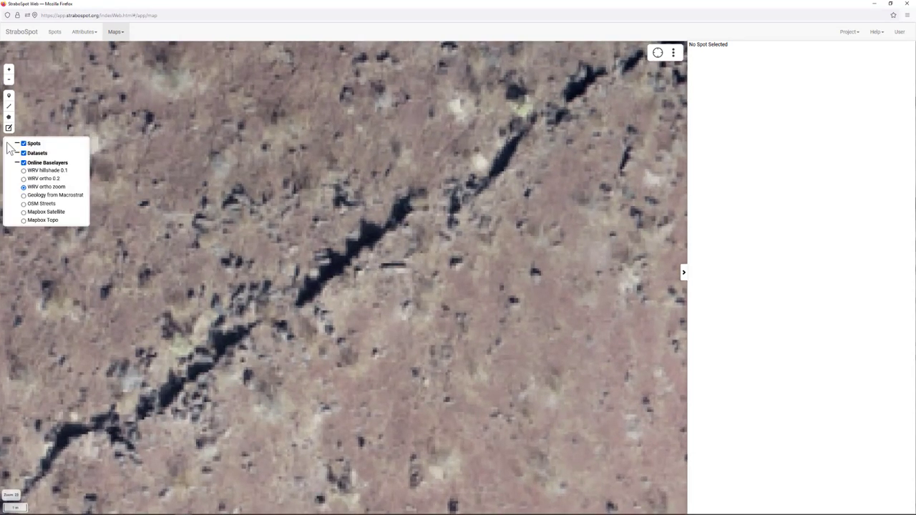
{"action": "left_click", "coordinate": [23, 178]}
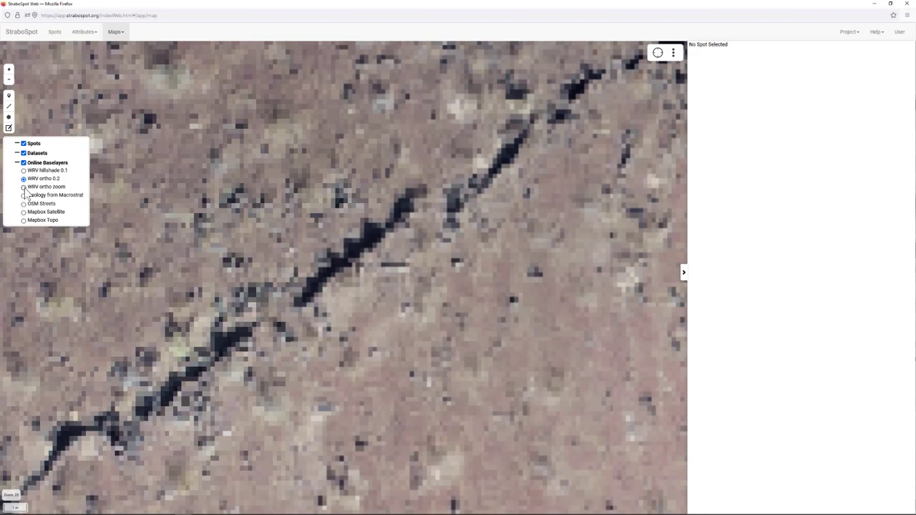
{"action": "left_click", "coordinate": [24, 188]}
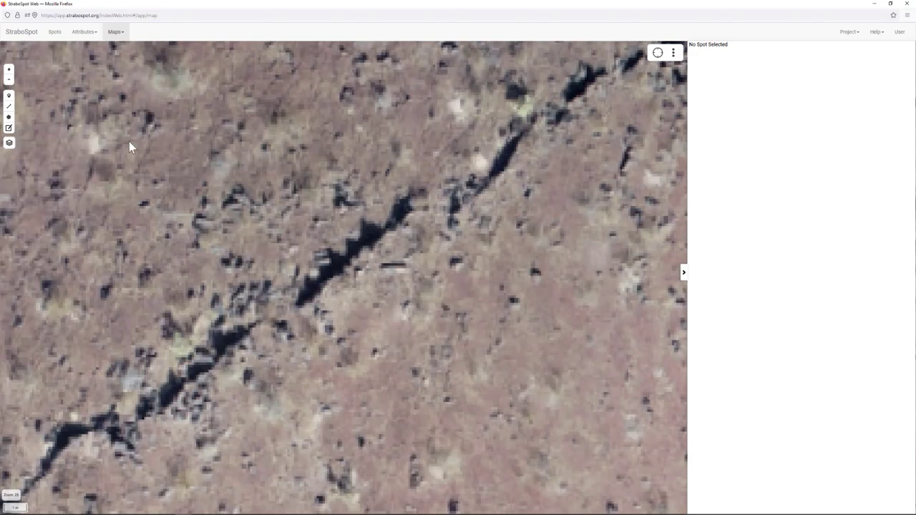
{"action": "scroll", "coordinate": [180, 177], "scroll_direction": "down", "scroll_amount": 3}
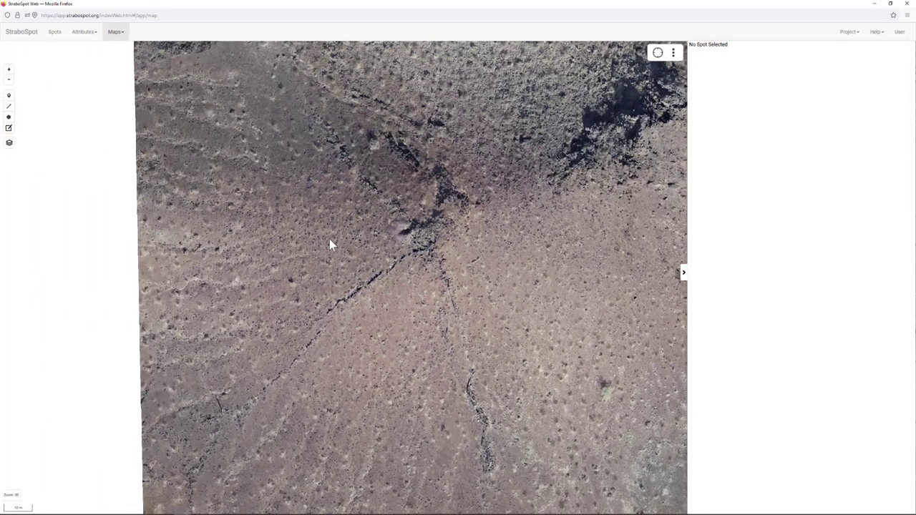
{"action": "scroll", "coordinate": [322, 242], "scroll_direction": "down", "scroll_amount": 2}
{"action": "left_click_drag", "start_coordinate": [378, 220], "coordinate": [334, 246]}
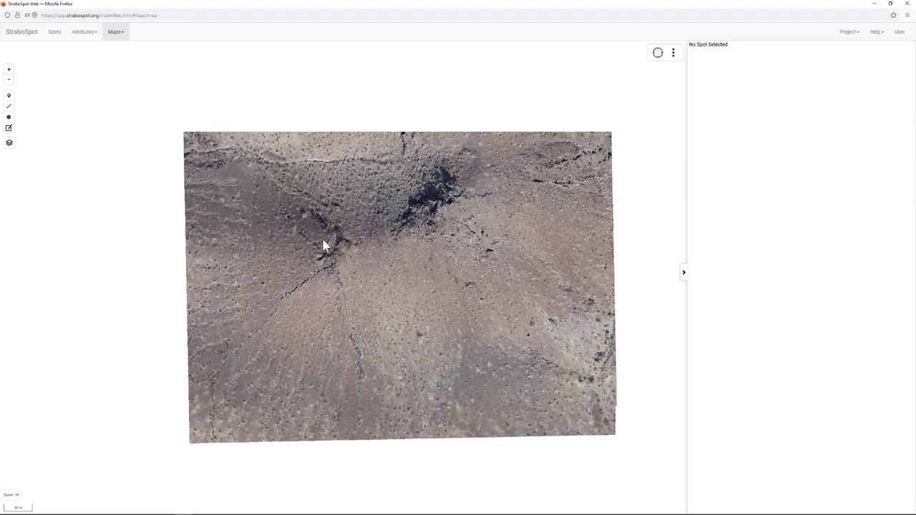
- Switch the basemap to WRV hillshade 0.1 and zoom out to the surrounding region
{"action": "mouse_move", "coordinate": [10, 143]}
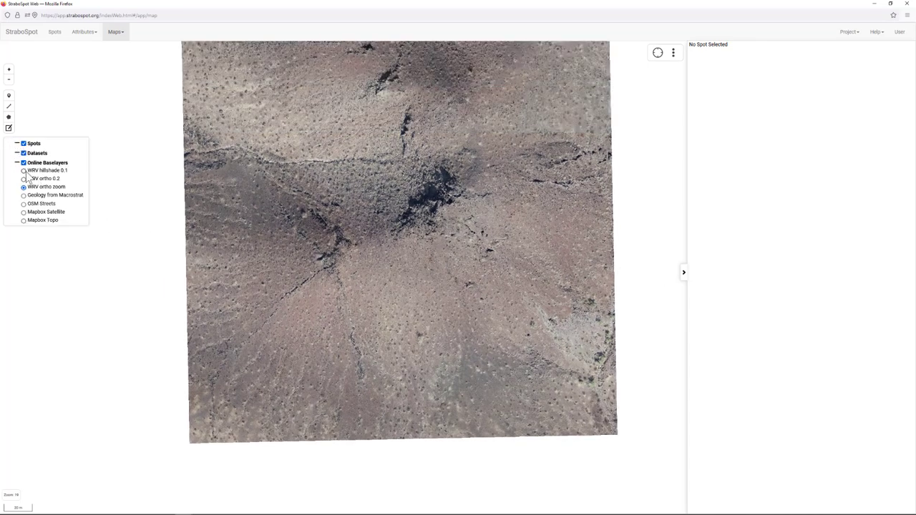
{"action": "left_click", "coordinate": [24, 172]}
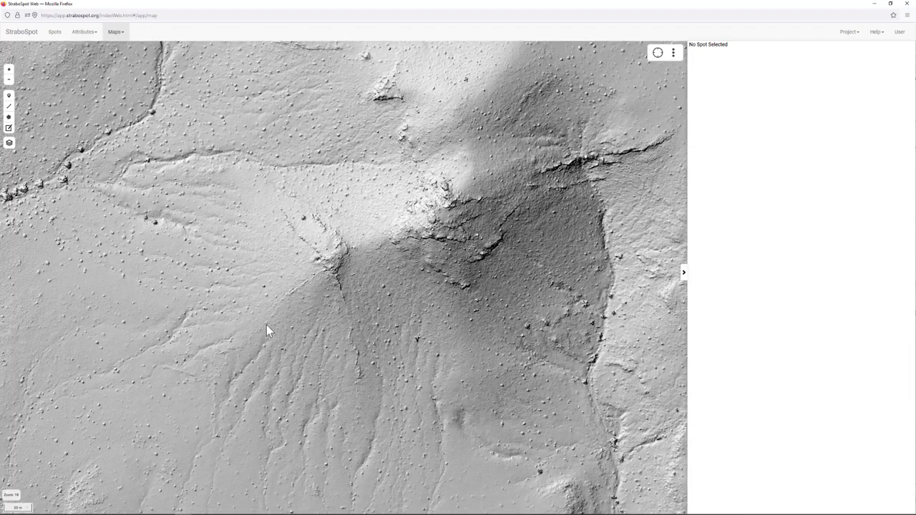
{"action": "scroll", "coordinate": [267, 325], "scroll_direction": "down", "scroll_amount": 1}
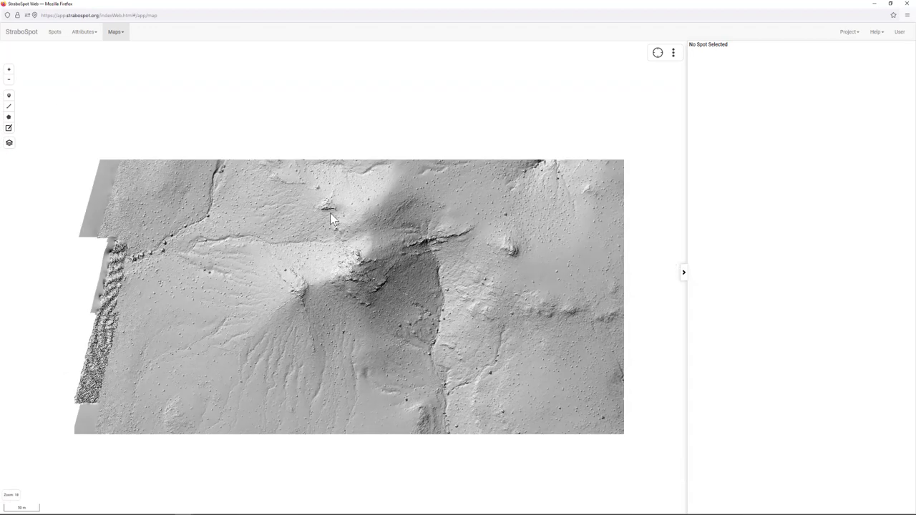
{"action": "scroll", "coordinate": [319, 213], "scroll_direction": "down", "scroll_amount": 1}
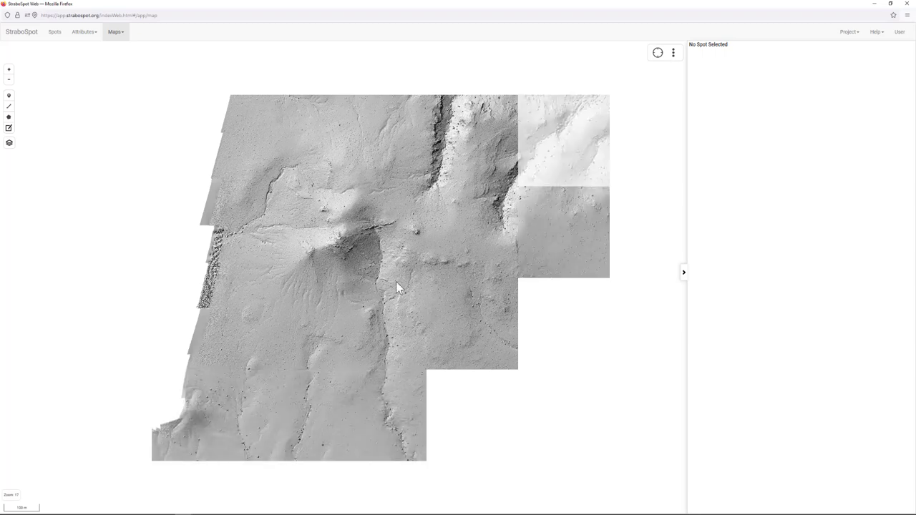
{"action": "scroll", "coordinate": [396, 281], "scroll_direction": "down", "scroll_amount": 1}
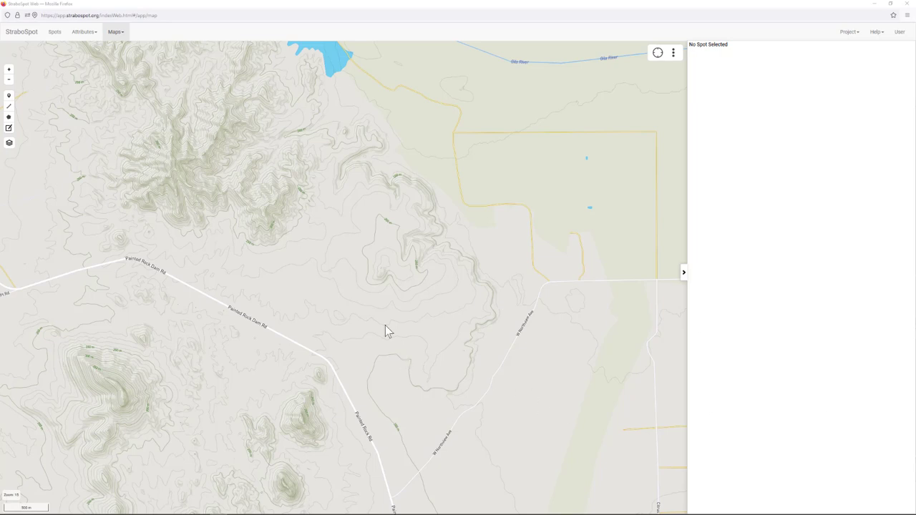
- Switch back to WRV ortho 0.2 and zoom in closely on the volcanic vent
{"action": "mouse_move", "coordinate": [7, 147]}
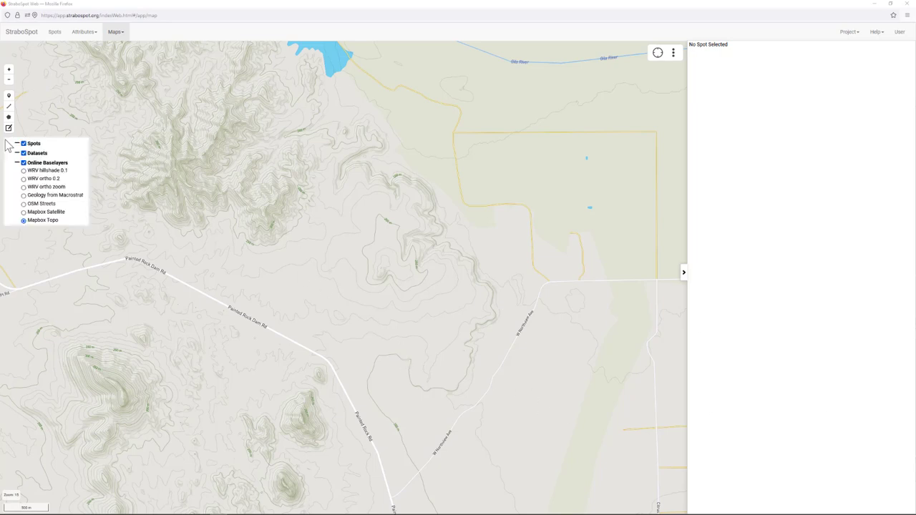
{"action": "left_click", "coordinate": [23, 179]}
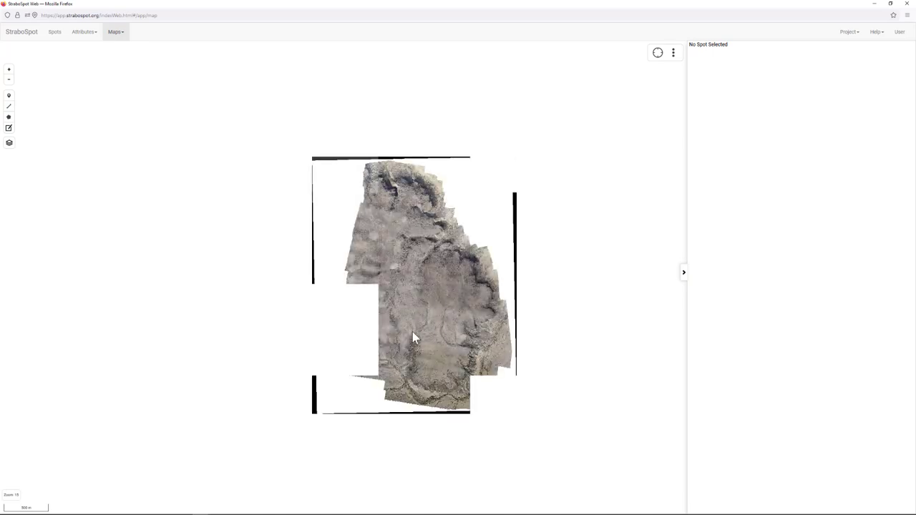
{"action": "scroll", "coordinate": [389, 304], "scroll_direction": "up", "scroll_amount": 2}
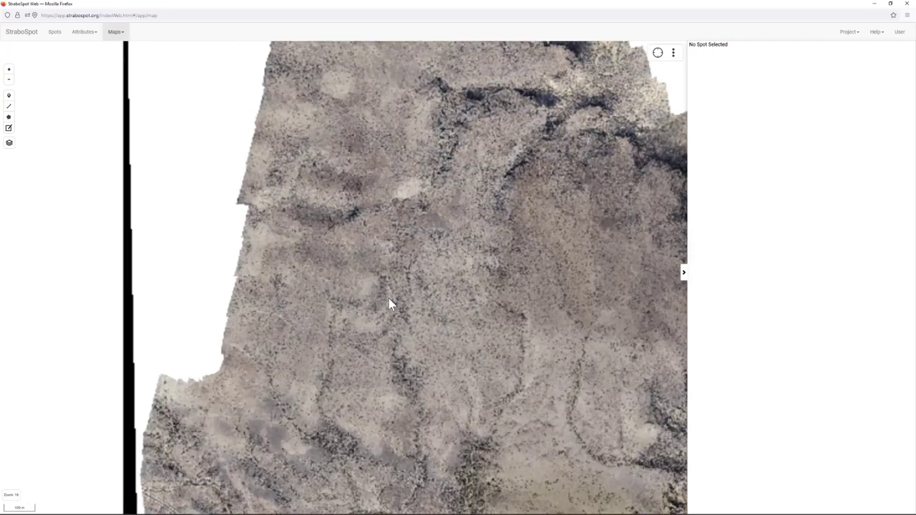
{"action": "scroll", "coordinate": [304, 219], "scroll_direction": "up", "scroll_amount": 2}
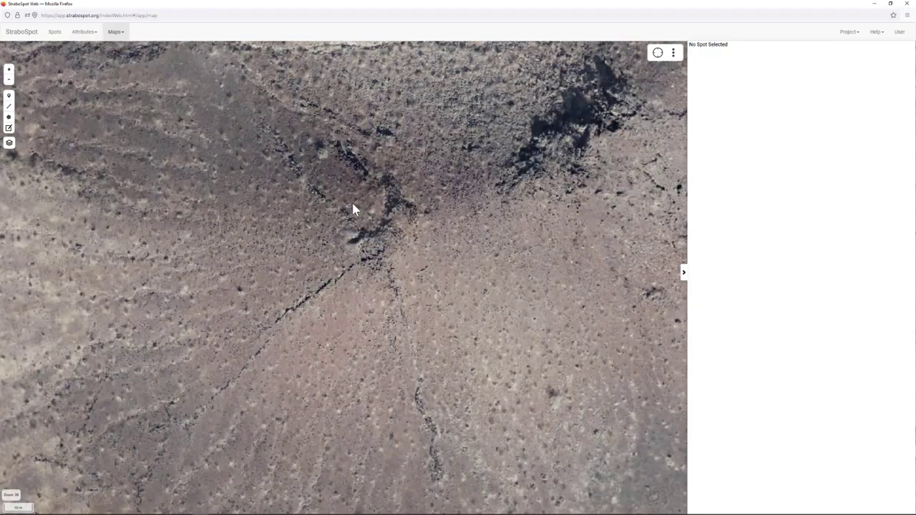
{"action": "scroll", "coordinate": [369, 223], "scroll_direction": "up", "scroll_amount": 1}
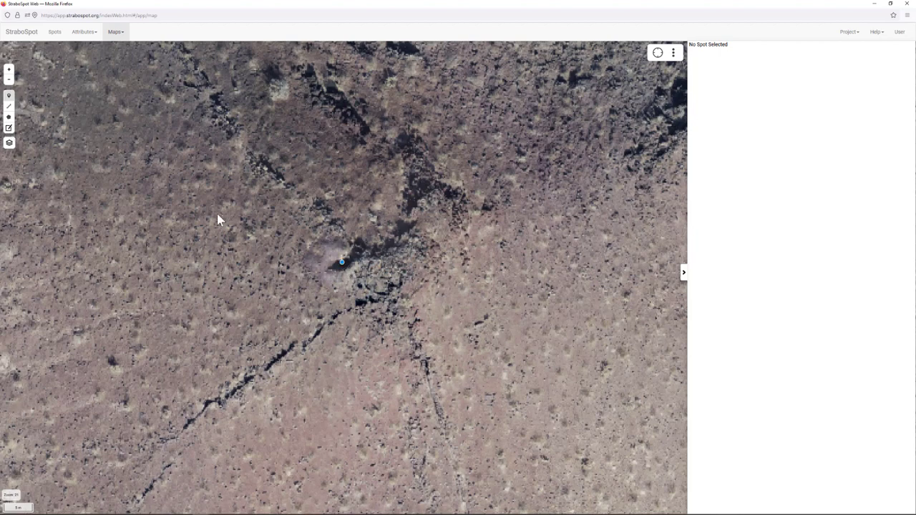
- Place a point spot on the vent named 'Mine test pit' with the note 'what are they doing here?'
{"action": "left_click", "coordinate": [346, 263]}
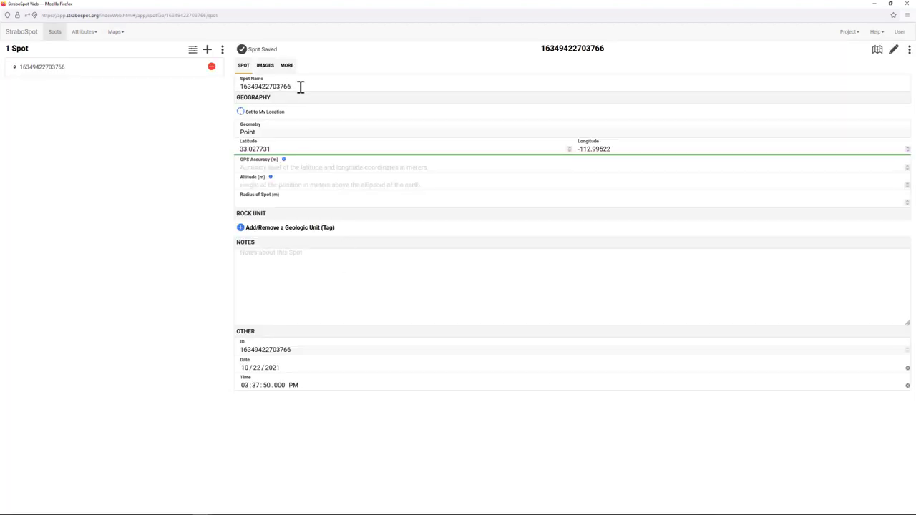
{"action": "left_click_drag", "start_coordinate": [301, 87], "coordinate": [240, 86]}
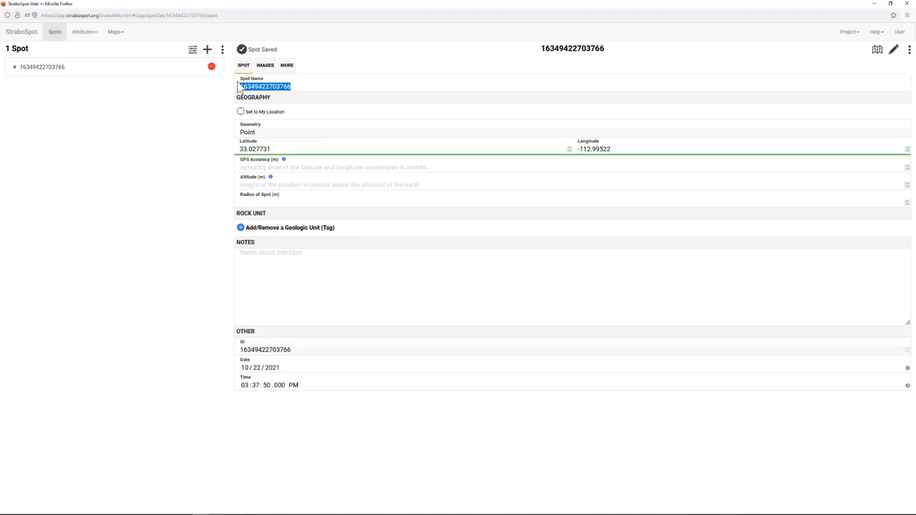
{"action": "key", "text": "BackSpace"}
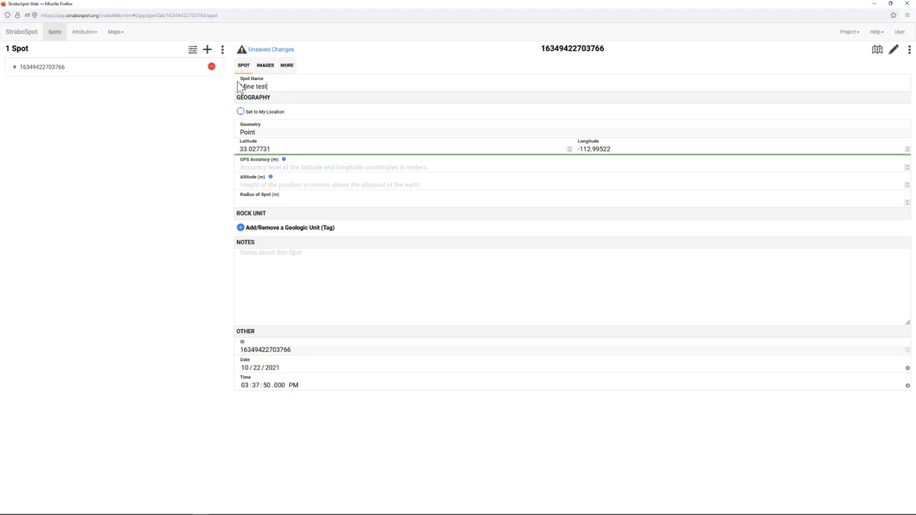
{"action": "left_click", "coordinate": [311, 259]}
{"action": "type", "text": "what are they doing here?"}
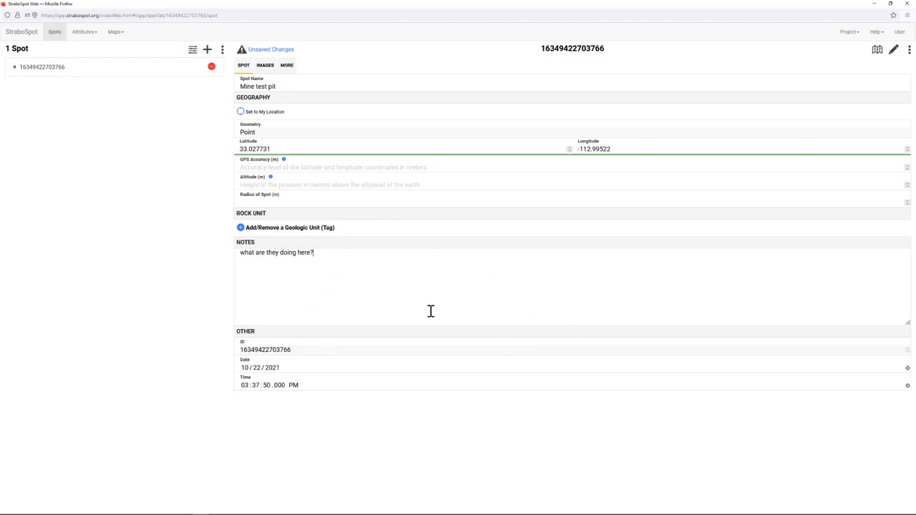
- Return to the Main Map and pan around the new spot toward the fissure
{"action": "left_click", "coordinate": [116, 32]}
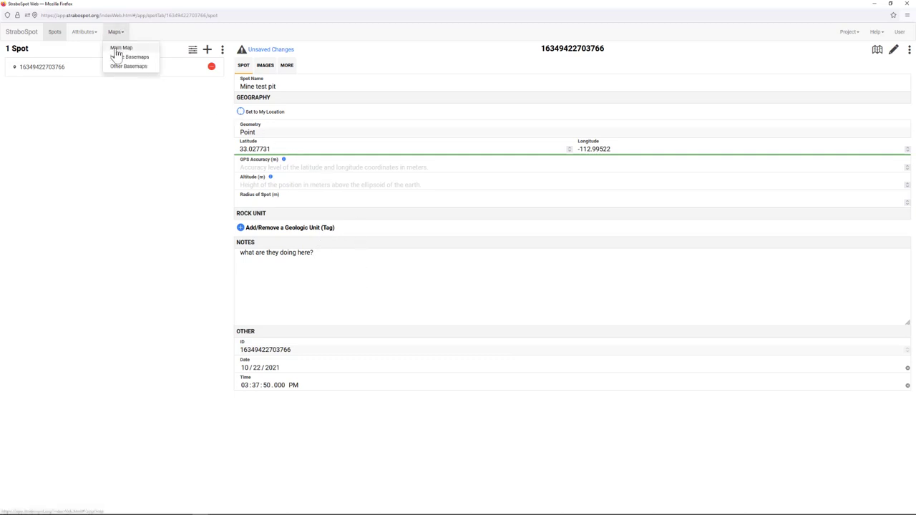
{"action": "left_click", "coordinate": [119, 48]}
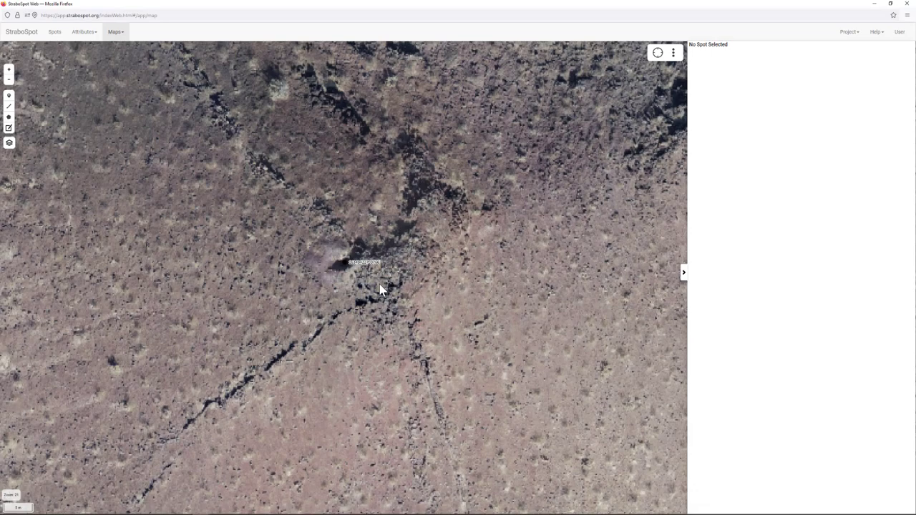
{"action": "scroll", "coordinate": [360, 312], "scroll_direction": "up", "scroll_amount": 5}
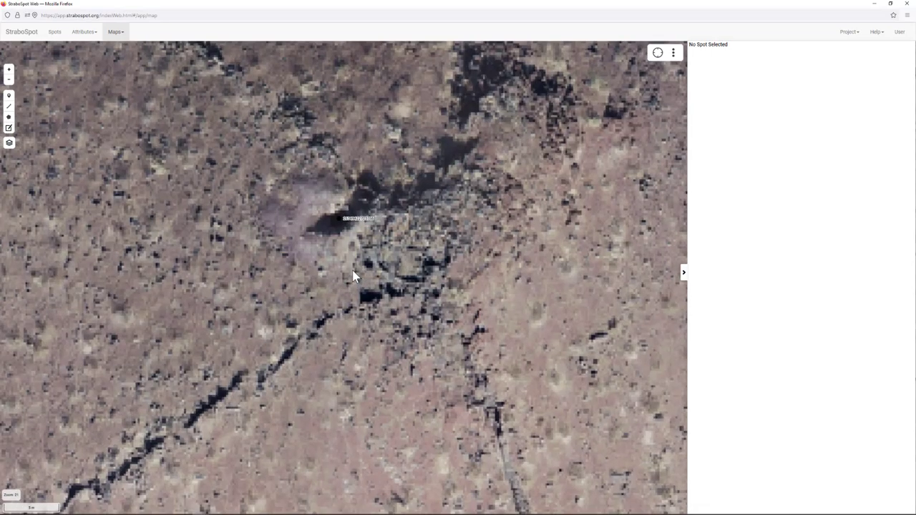
{"action": "scroll", "coordinate": [341, 215], "scroll_direction": "down", "scroll_amount": 2}
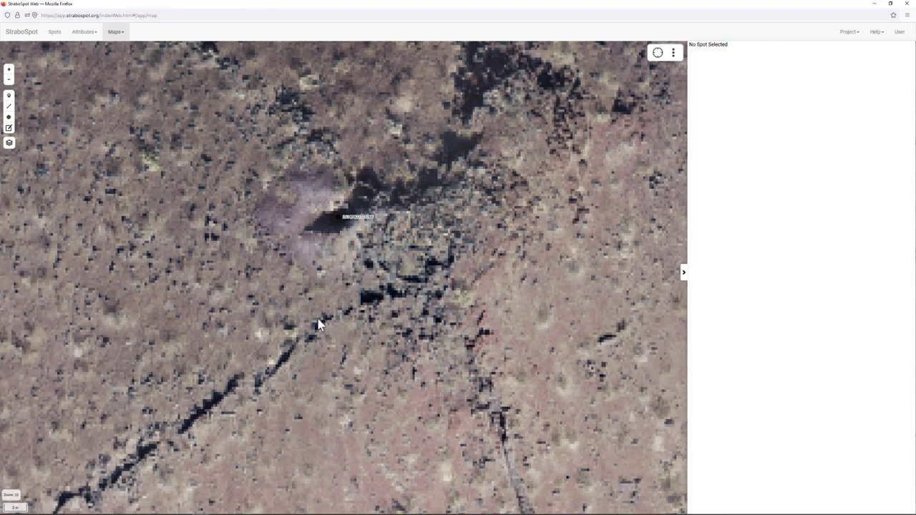
{"action": "left_click_drag", "start_coordinate": [317, 351], "coordinate": [489, 166]}
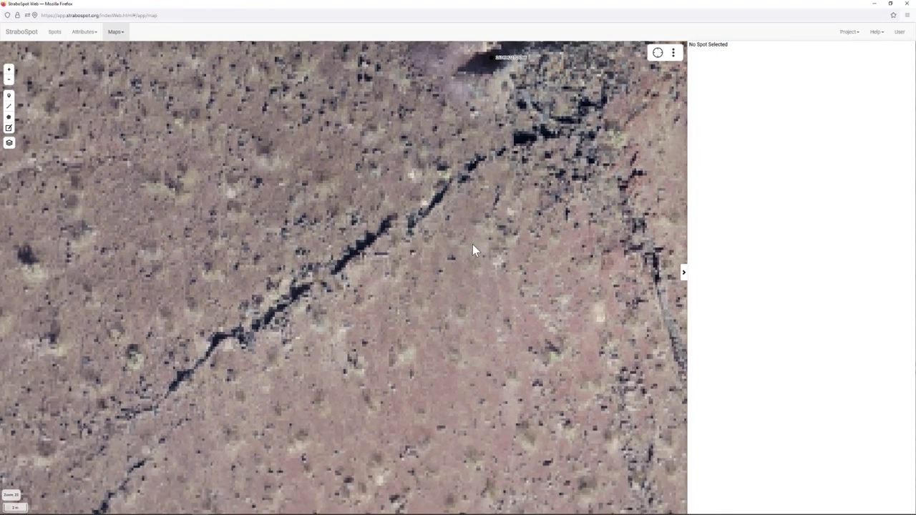
{"action": "left_click_drag", "start_coordinate": [473, 245], "coordinate": [445, 266]}
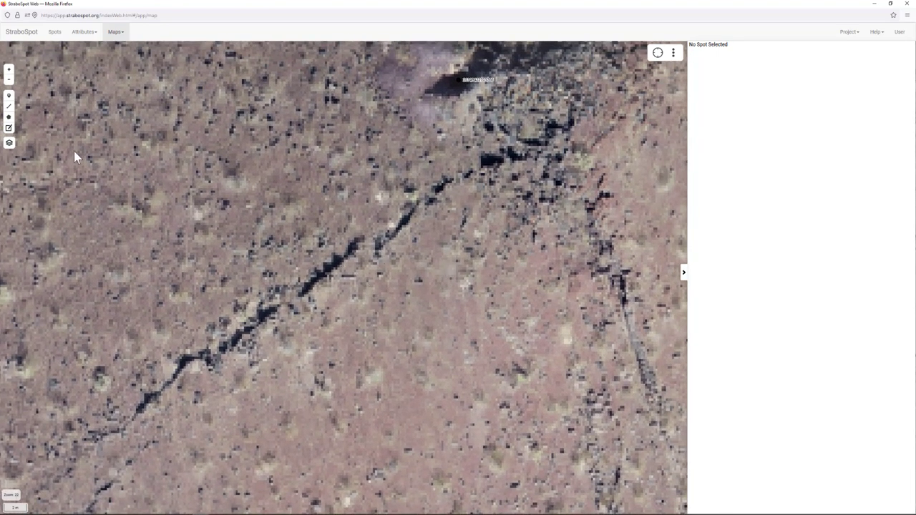
- Switch the baselayer to WRV ortho zoom and pan along the fissure
{"action": "mouse_move", "coordinate": [10, 144]}
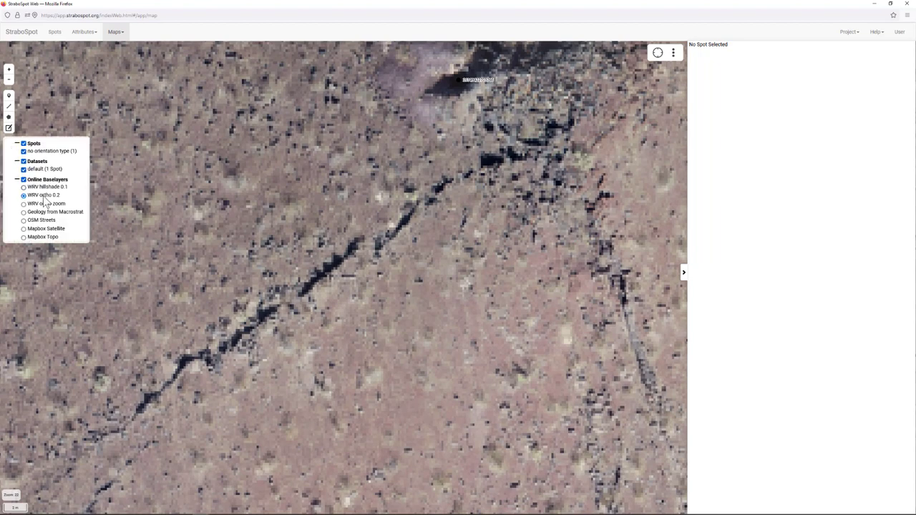
{"action": "left_click", "coordinate": [24, 204]}
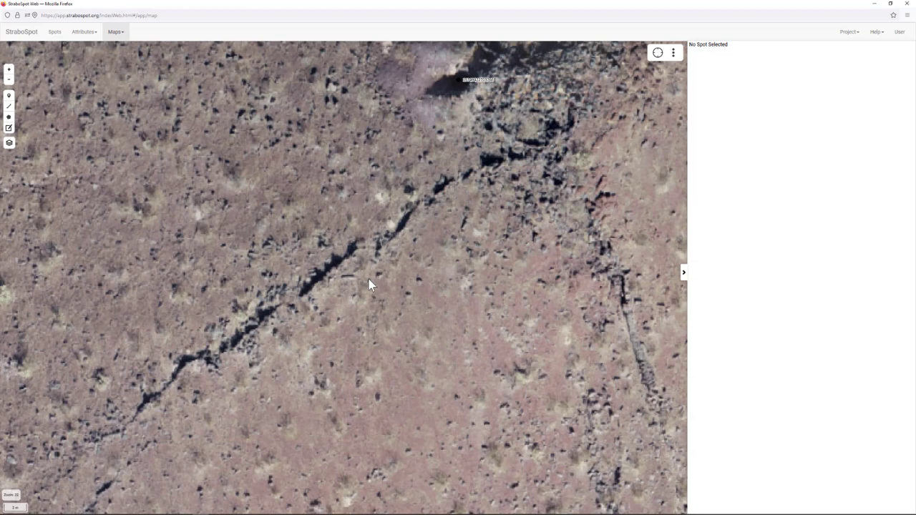
{"action": "left_click_drag", "start_coordinate": [368, 279], "coordinate": [378, 242]}
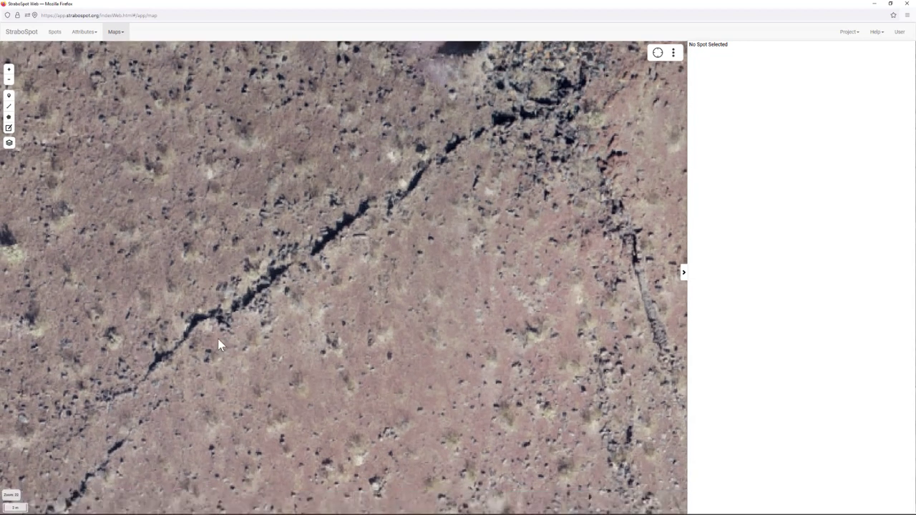
- Frame the dark crack and trace a line spot along it with the Line tool
{"action": "left_click_drag", "start_coordinate": [351, 263], "coordinate": [382, 294]}
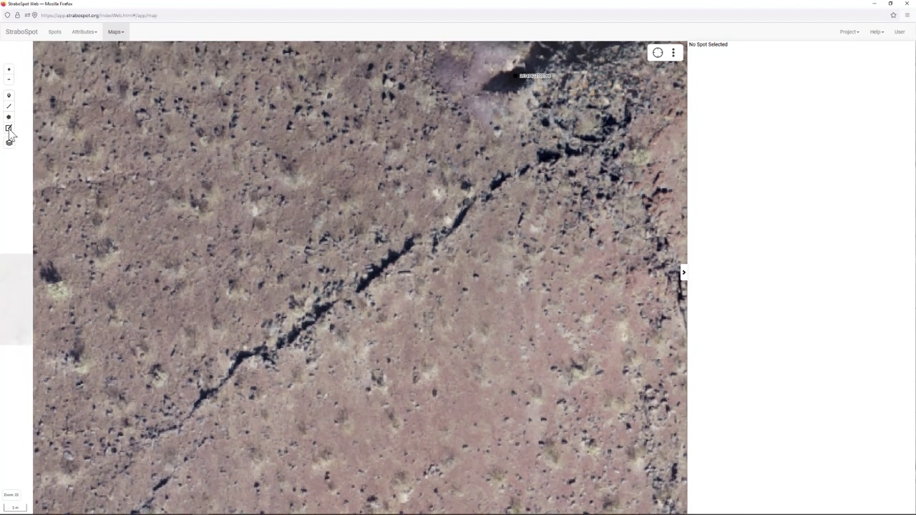
{"action": "scroll", "coordinate": [286, 329], "scroll_direction": "up", "scroll_amount": 2}
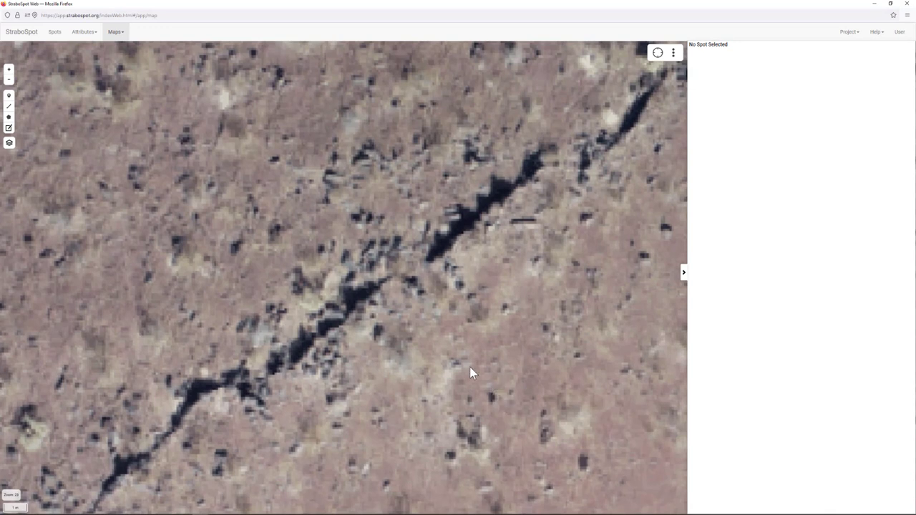
{"action": "left_click_drag", "start_coordinate": [470, 367], "coordinate": [444, 349]}
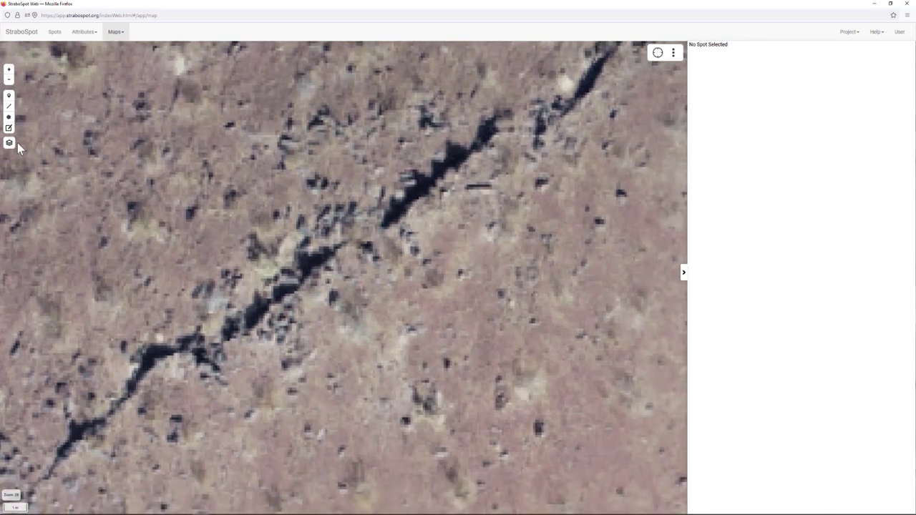
{"action": "left_click", "coordinate": [8, 105]}
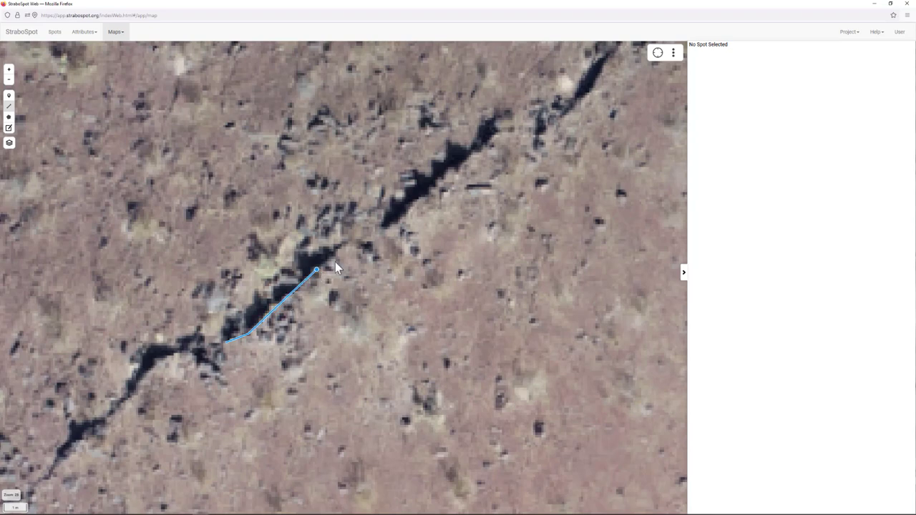
{"action": "double_click", "coordinate": [354, 244]}
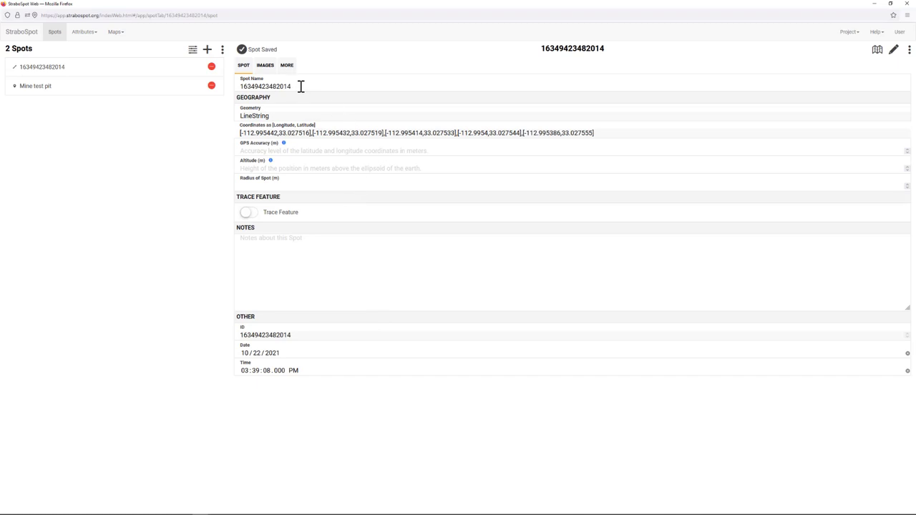
- Name the line spot 'Feature 1' and mark it a trace feature of known quality
{"action": "left_click_drag", "start_coordinate": [300, 85], "coordinate": [234, 84]}
{"action": "type", "text": "Feature 1"}
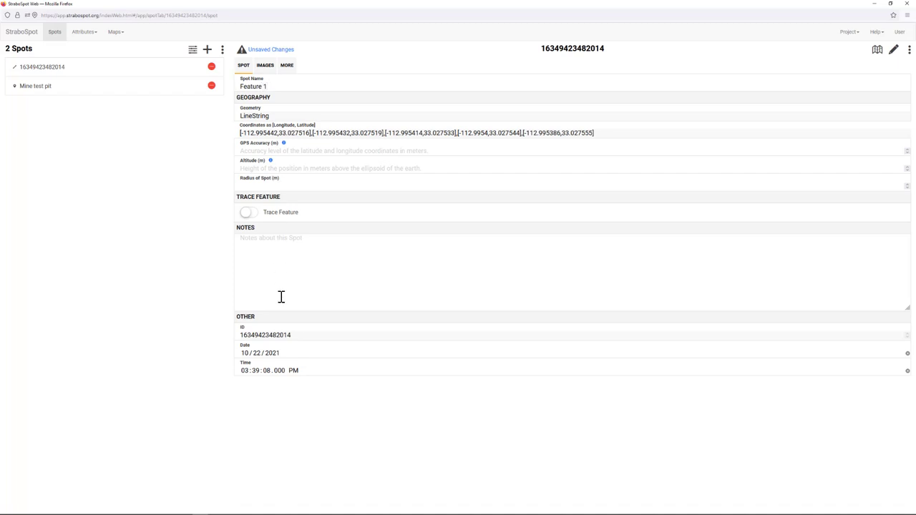
{"action": "left_click", "coordinate": [251, 213]}
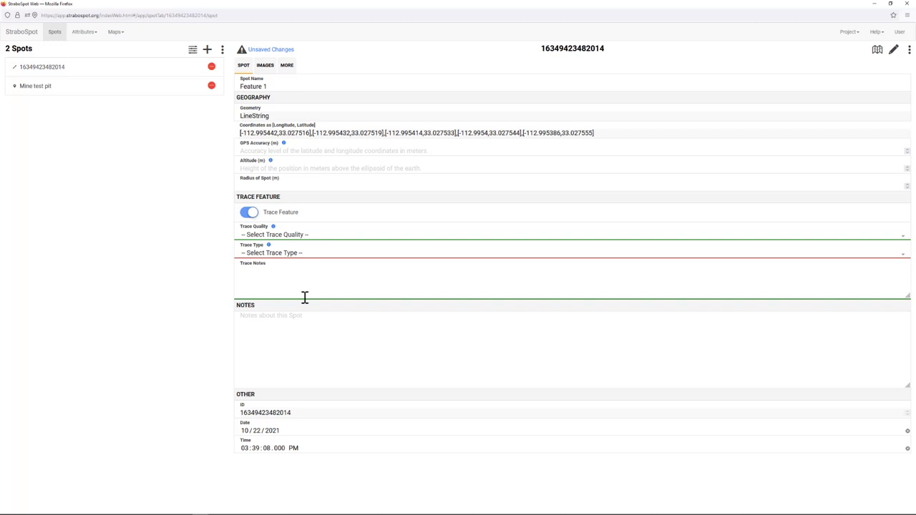
{"action": "left_click", "coordinate": [275, 238]}
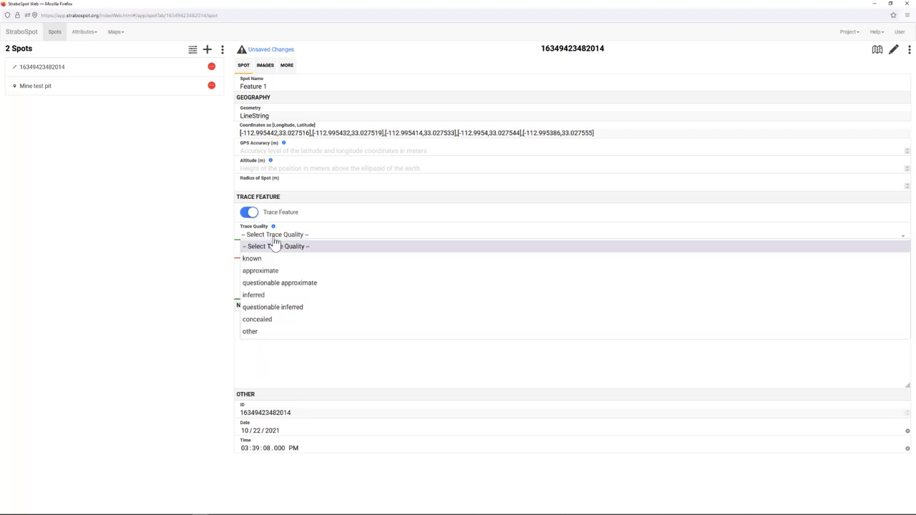
{"action": "left_click", "coordinate": [254, 262]}
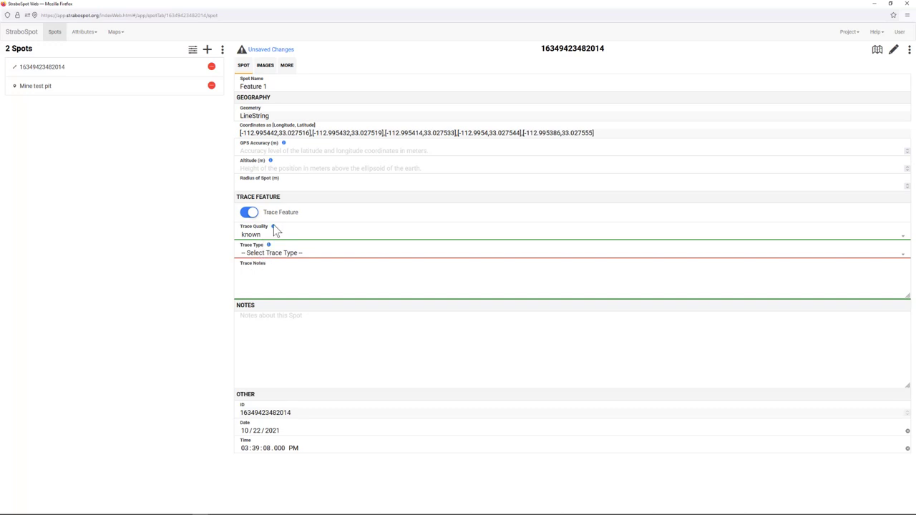
- Set trace type to geologic structure, structure type other structural zone, zone other
{"action": "left_click", "coordinate": [266, 255]}
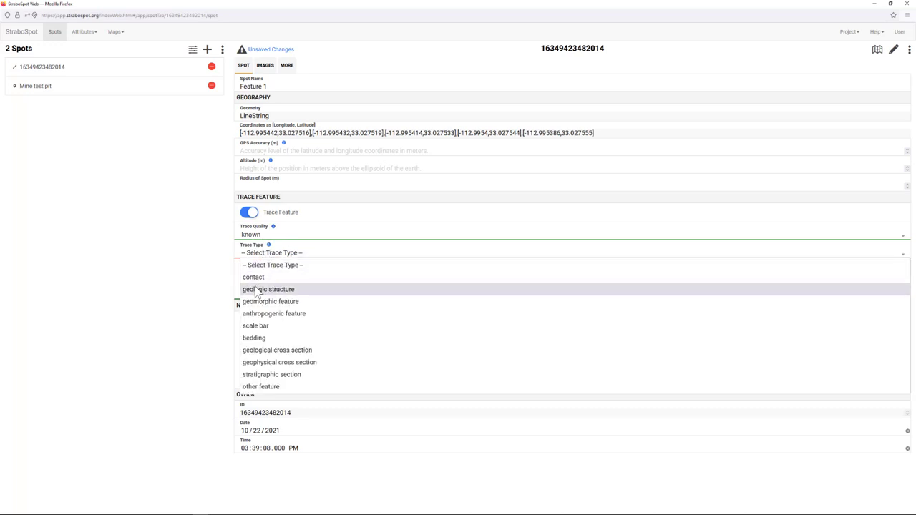
{"action": "left_click", "coordinate": [258, 292]}
{"action": "left_click", "coordinate": [290, 274]}
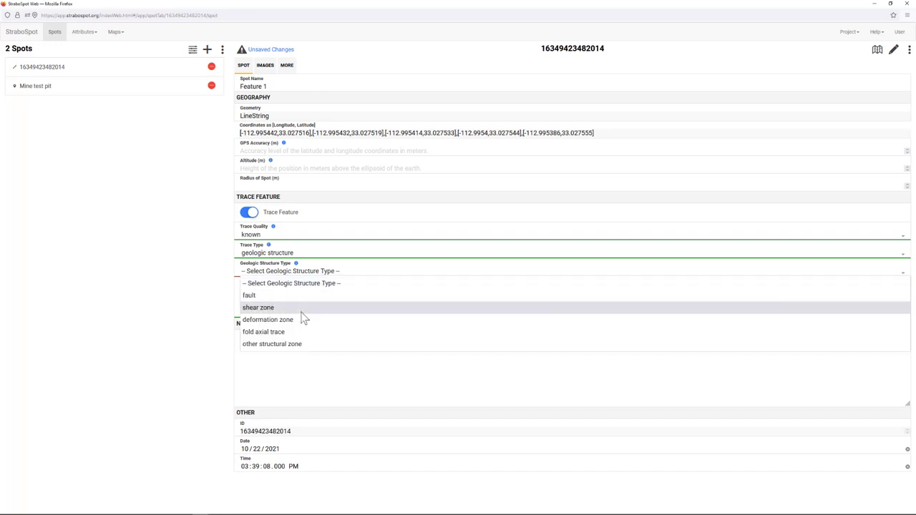
{"action": "left_click", "coordinate": [293, 345]}
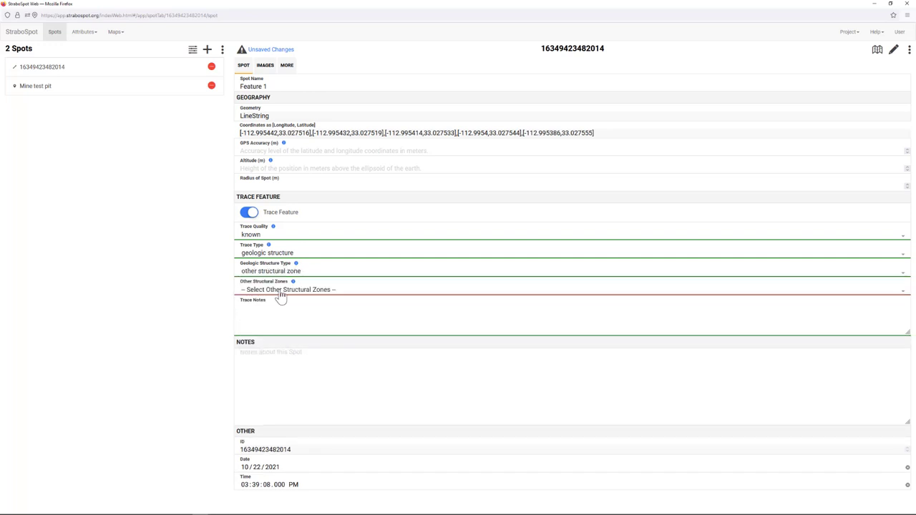
{"action": "left_click", "coordinate": [281, 296]}
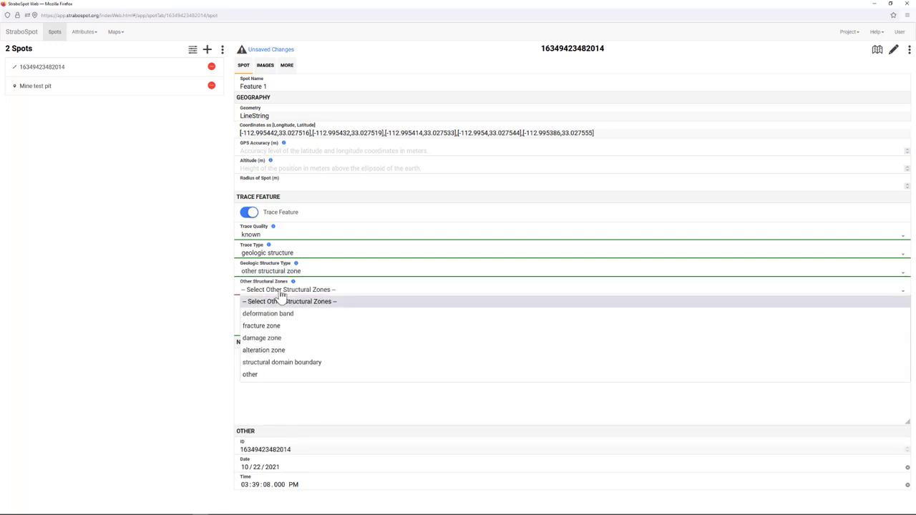
{"action": "left_click", "coordinate": [258, 374]}
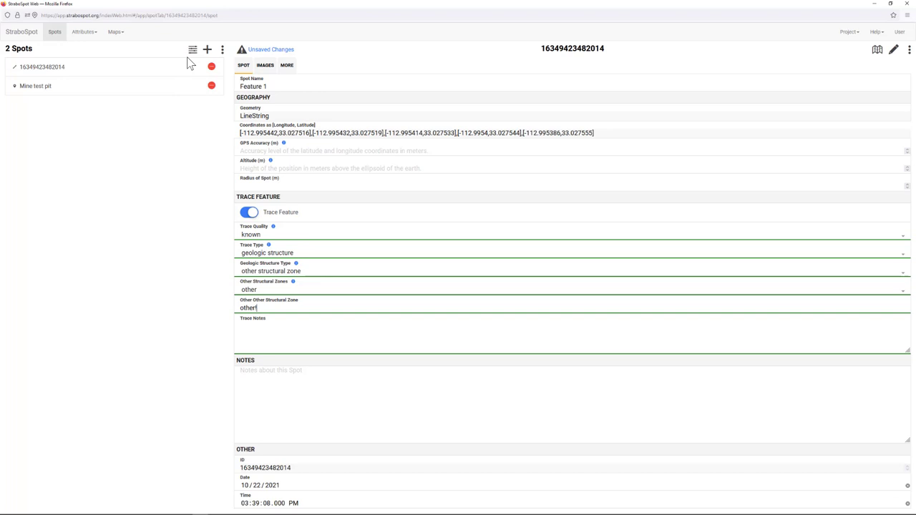
- Freehand-draw a polygon spot outlining the dark crack on the satellite map
{"action": "left_click", "coordinate": [117, 33]}
{"action": "left_click", "coordinate": [170, 368]}
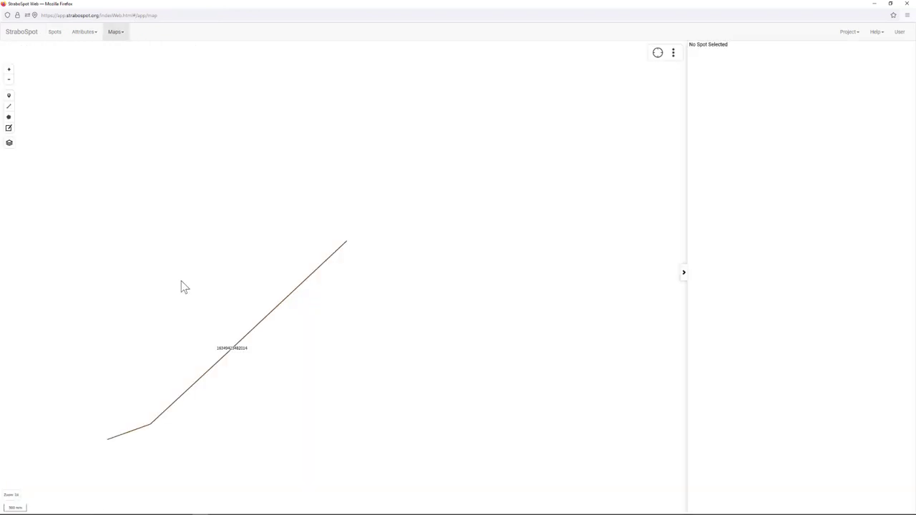
{"action": "left_click_drag", "start_coordinate": [333, 333], "coordinate": [370, 325]}
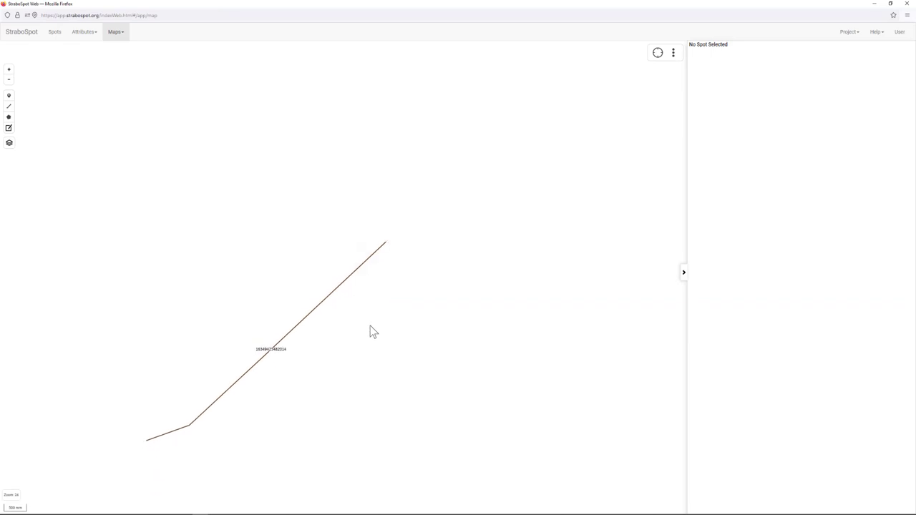
{"action": "scroll", "coordinate": [370, 326], "scroll_direction": "down", "scroll_amount": 1}
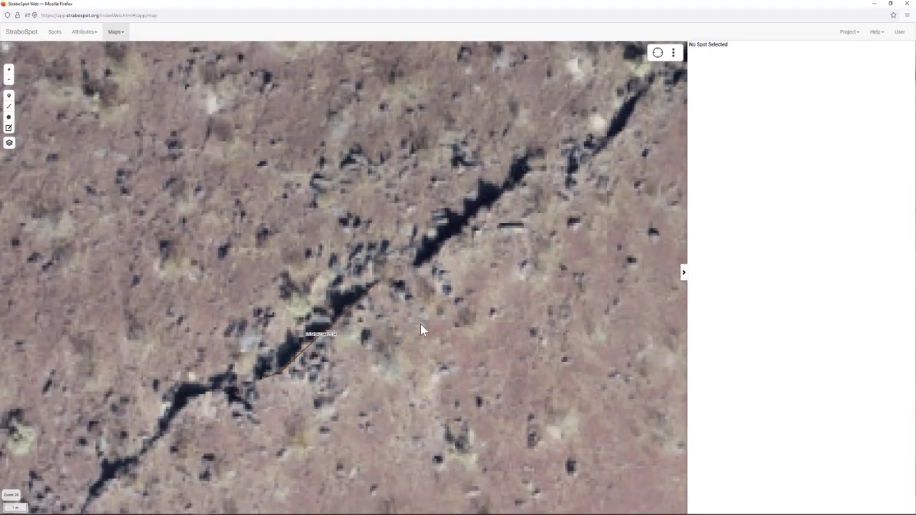
{"action": "left_click_drag", "start_coordinate": [421, 330], "coordinate": [307, 333]}
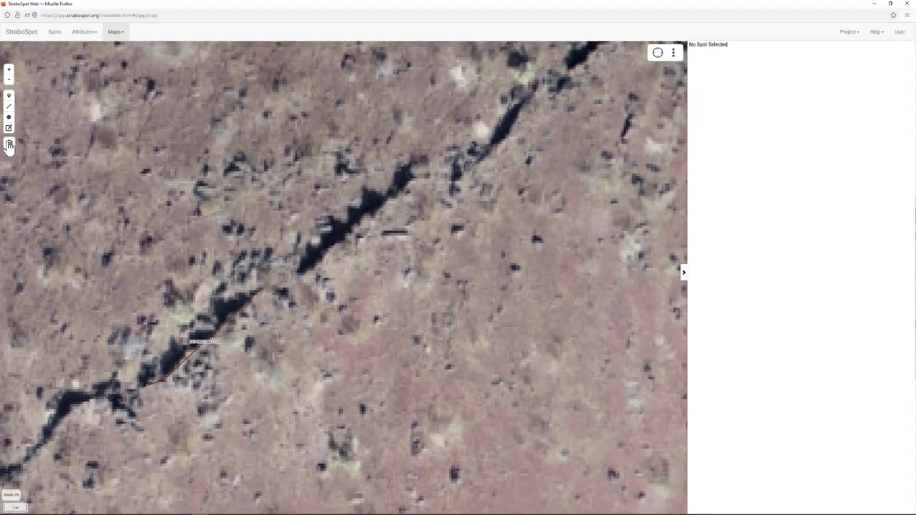
{"action": "scroll", "coordinate": [365, 196], "scroll_direction": "up", "scroll_amount": 1}
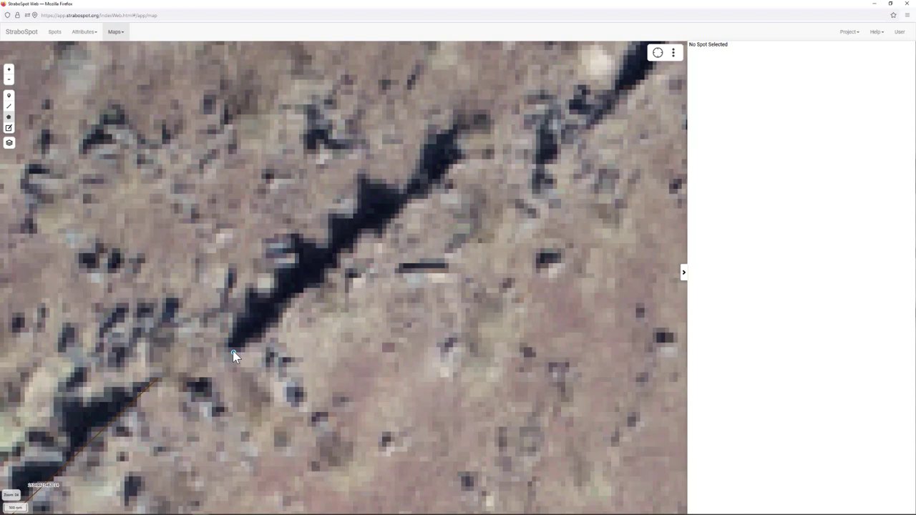
{"action": "mouse_move", "coordinate": [234, 349]}
{"action": "left_mouse_down"}
{"action": "mouse_move", "coordinate": [323, 282]}
{"action": "mouse_move", "coordinate": [317, 266]}
{"action": "mouse_move", "coordinate": [327, 260]}
{"action": "left_mouse_up"}
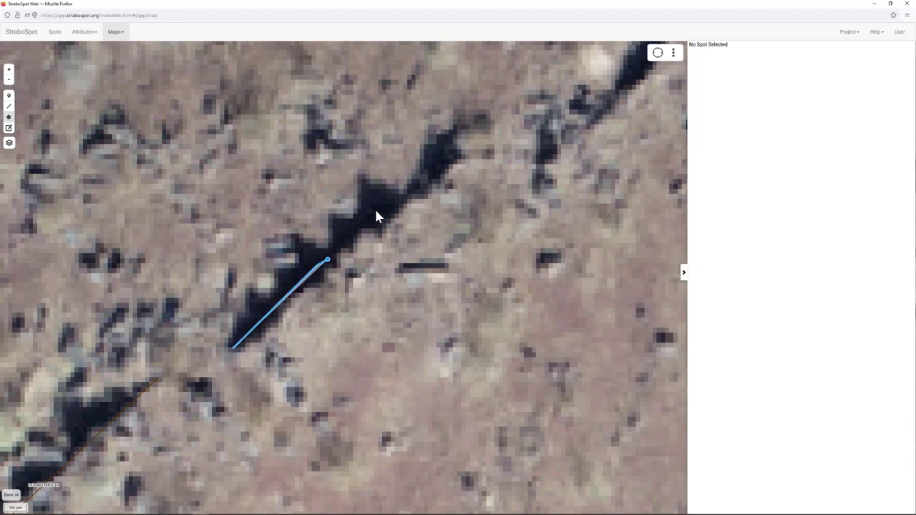
{"action": "mouse_move", "coordinate": [376, 212]}
{"action": "left_mouse_down"}
{"action": "mouse_move", "coordinate": [416, 193]}
{"action": "mouse_move", "coordinate": [441, 151]}
{"action": "mouse_move", "coordinate": [468, 139]}
{"action": "mouse_move", "coordinate": [465, 164]}
{"action": "mouse_move", "coordinate": [385, 231]}
{"action": "left_mouse_up"}
{"action": "left_click_drag", "start_coordinate": [339, 272], "coordinate": [322, 287]}
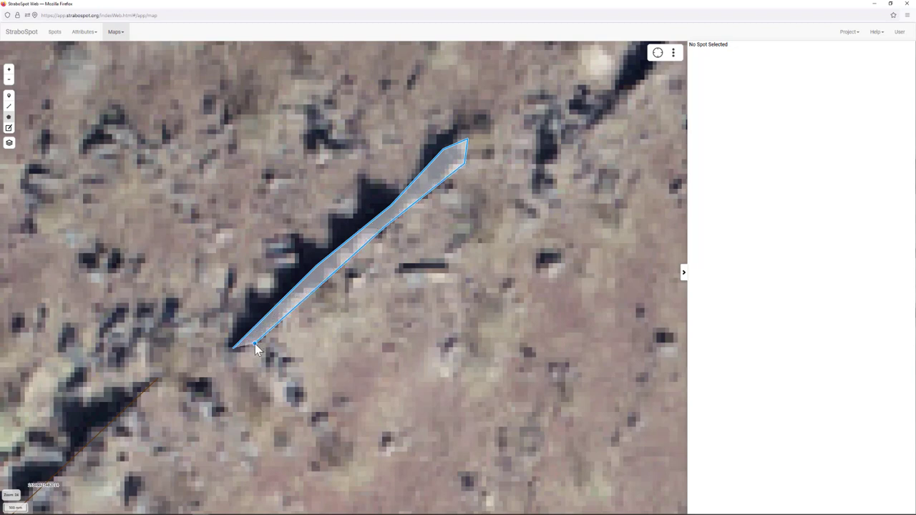
{"action": "left_click_drag", "start_coordinate": [255, 343], "coordinate": [236, 351]}
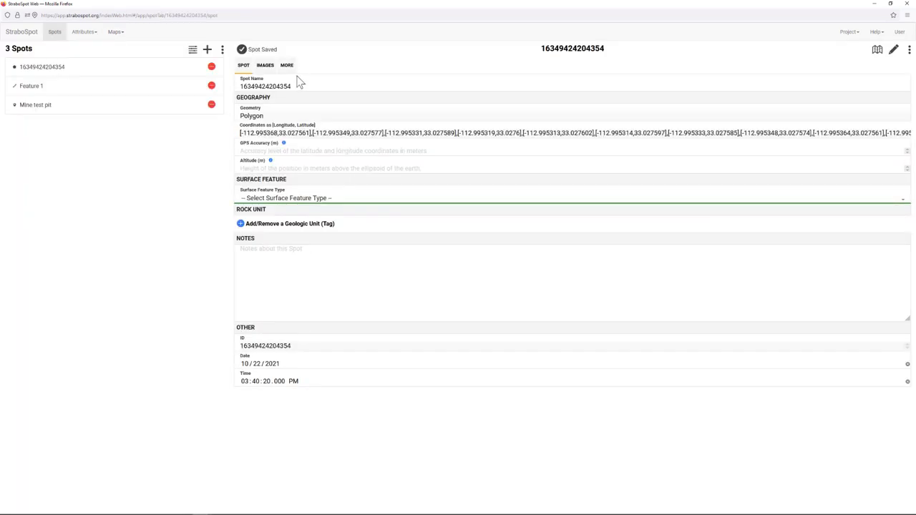
- Rename the polygon spot 'Feature 2' and turn on Ig/Met in project preferences
{"action": "left_click_drag", "start_coordinate": [288, 86], "coordinate": [224, 97]}
{"action": "type", "text": "Feature 2"}
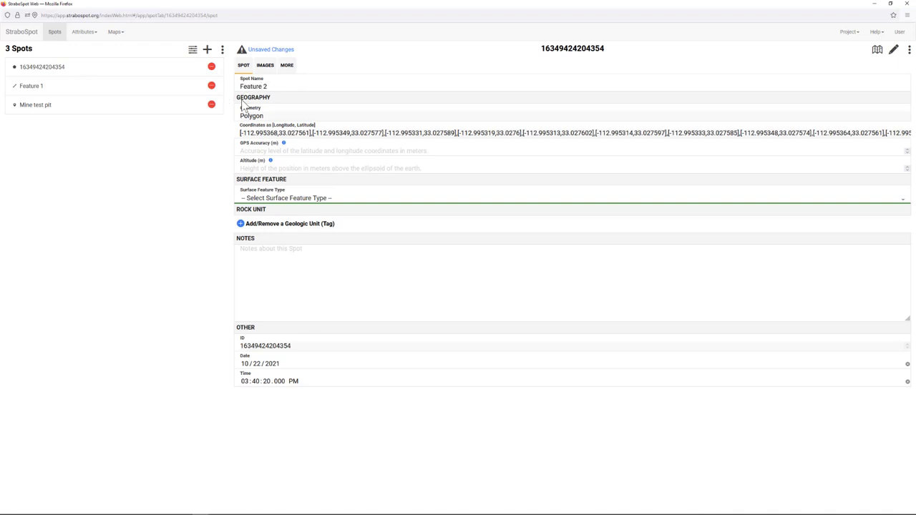
{"action": "left_click", "coordinate": [287, 66]}
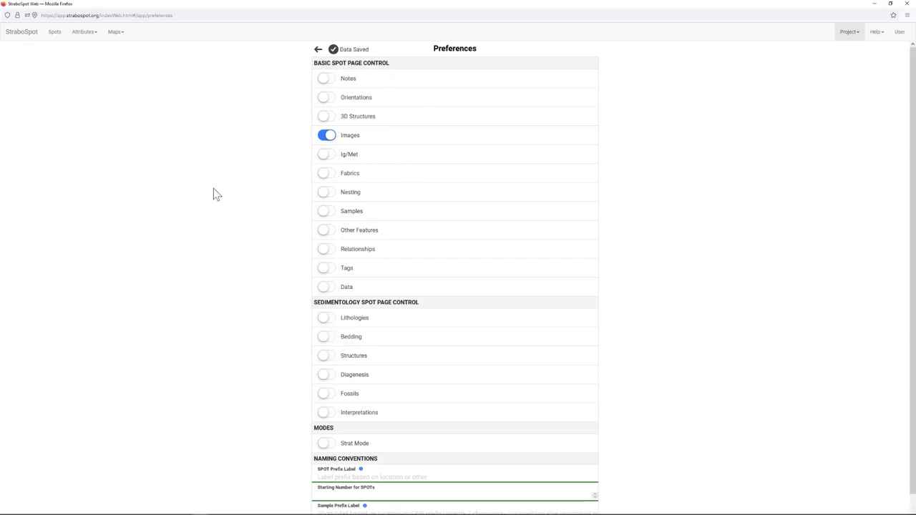
{"action": "left_click", "coordinate": [327, 155]}
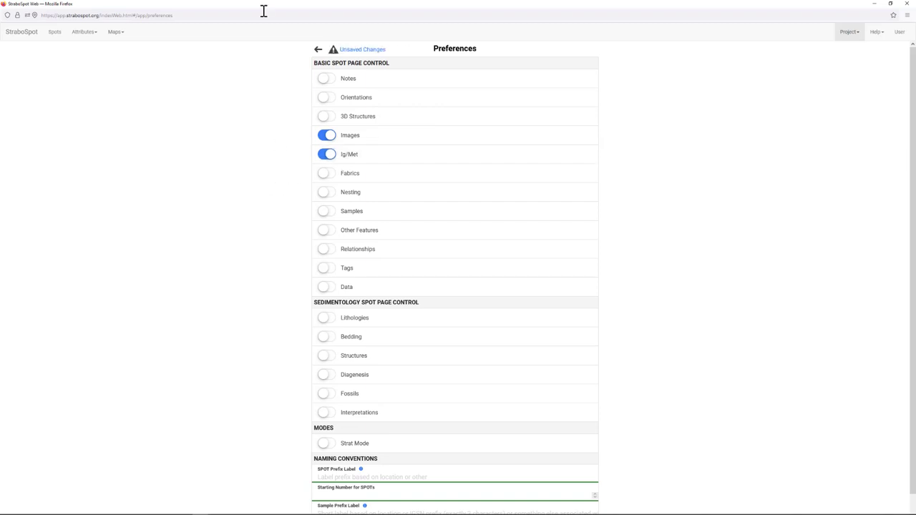
{"action": "left_click", "coordinate": [319, 49]}
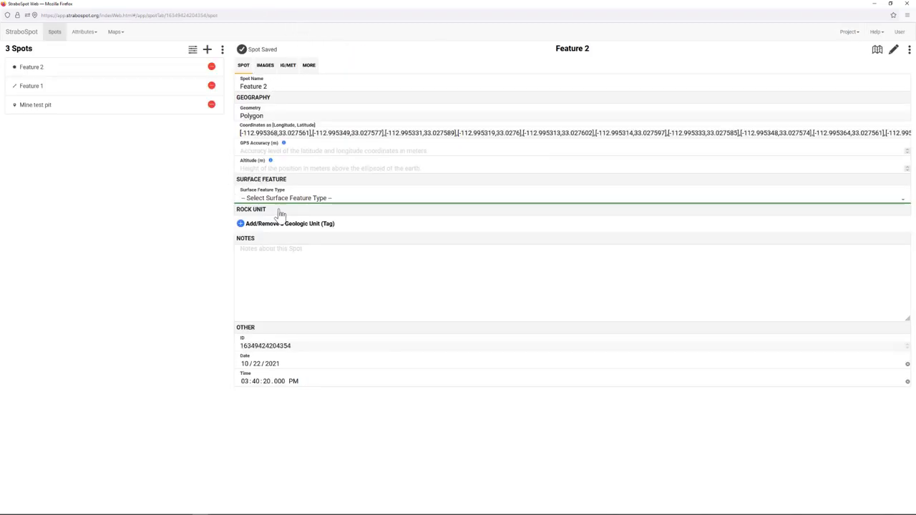
- Record Feature 2's Ig/Met rock type as igneous, volcanic, basalt
{"action": "left_click", "coordinate": [287, 66]}
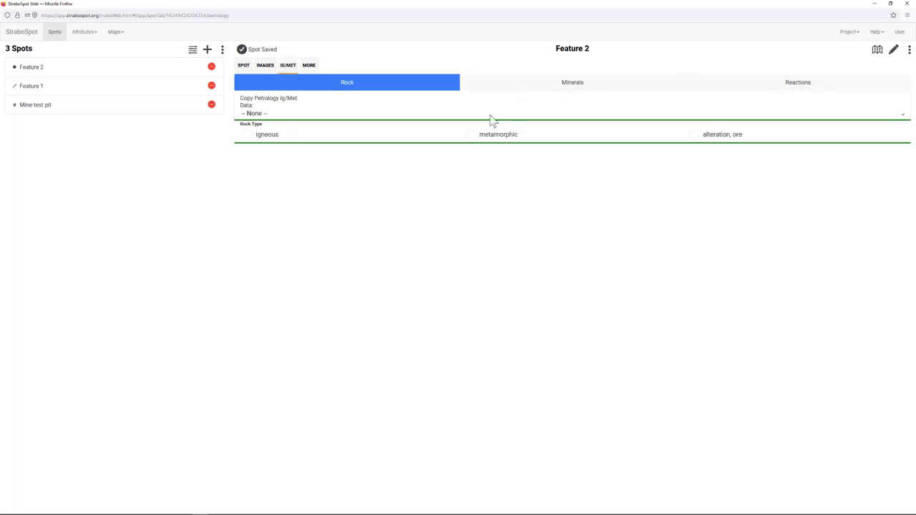
{"action": "left_click", "coordinate": [246, 140]}
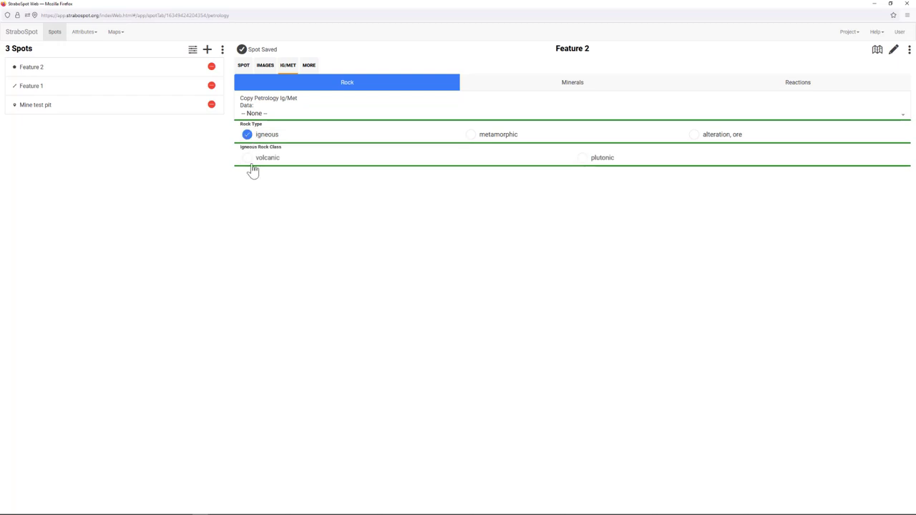
{"action": "left_click", "coordinate": [248, 162]}
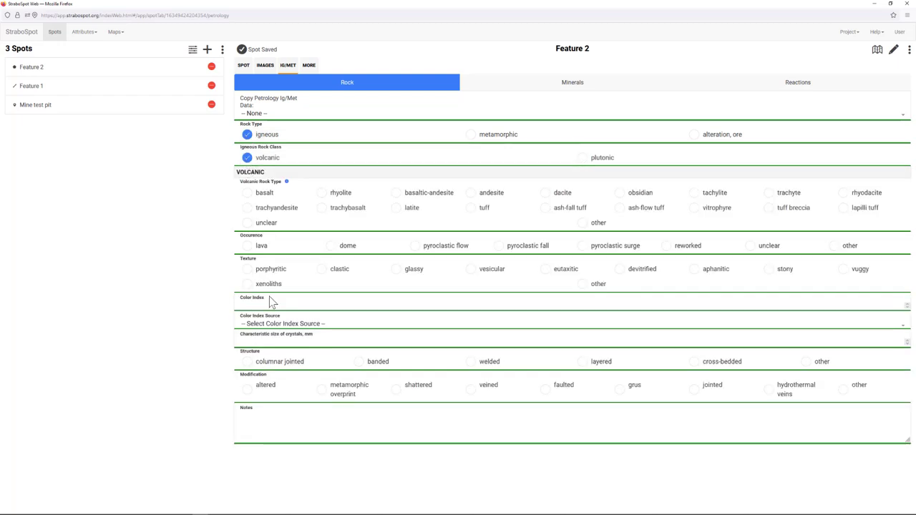
{"action": "left_click", "coordinate": [248, 195]}
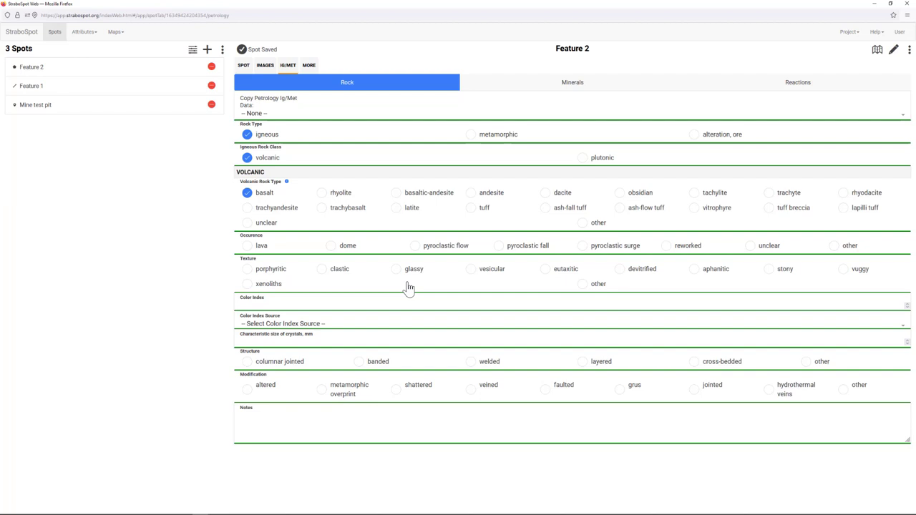
- Mark the texture vuggy and add an other modification described as 'interesting textures'
{"action": "left_click", "coordinate": [842, 273]}
{"action": "left_click", "coordinate": [842, 391]}
{"action": "left_click", "coordinate": [261, 418]}
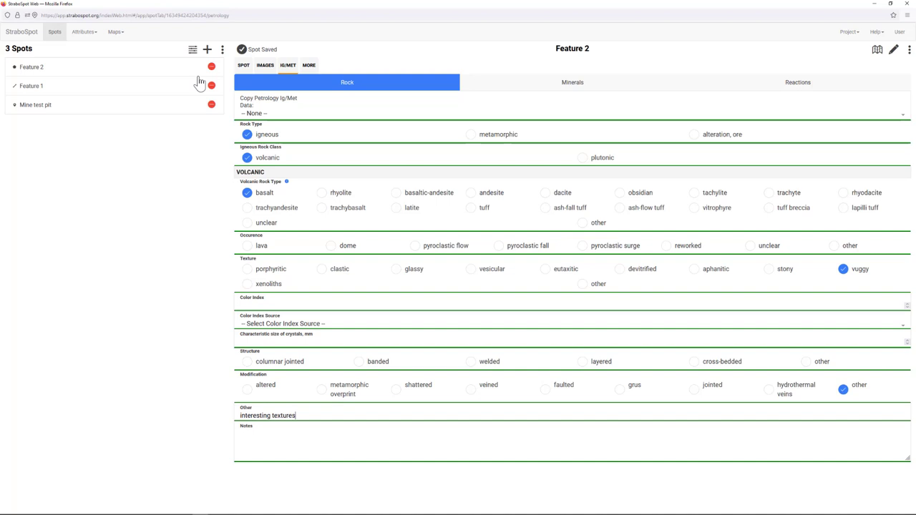
{"action": "left_click", "coordinate": [113, 34]}
{"action": "left_click", "coordinate": [65, 463]}
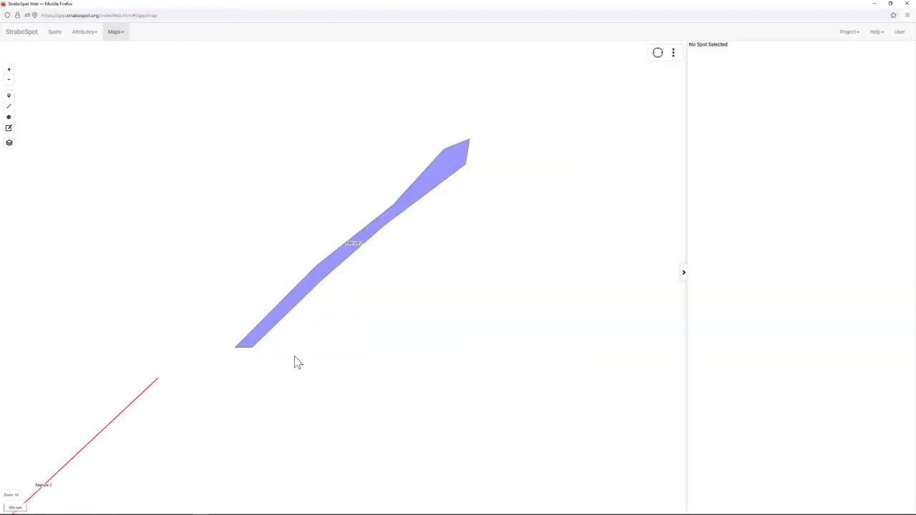
- Zoom out and pan the map to the wider area around the Mine test pit
{"action": "scroll", "coordinate": [326, 313], "scroll_direction": "down", "scroll_amount": 1}
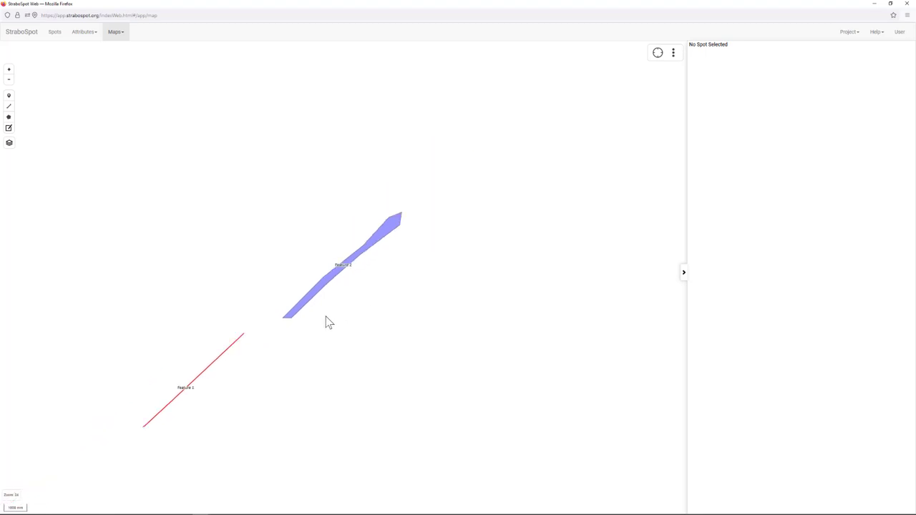
{"action": "scroll", "coordinate": [325, 317], "scroll_direction": "down", "scroll_amount": 1}
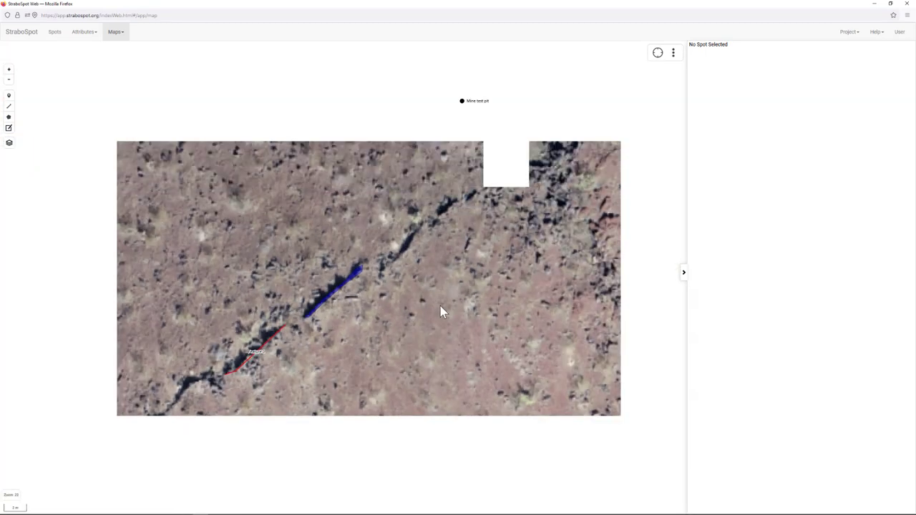
{"action": "left_click_drag", "start_coordinate": [441, 312], "coordinate": [309, 307]}
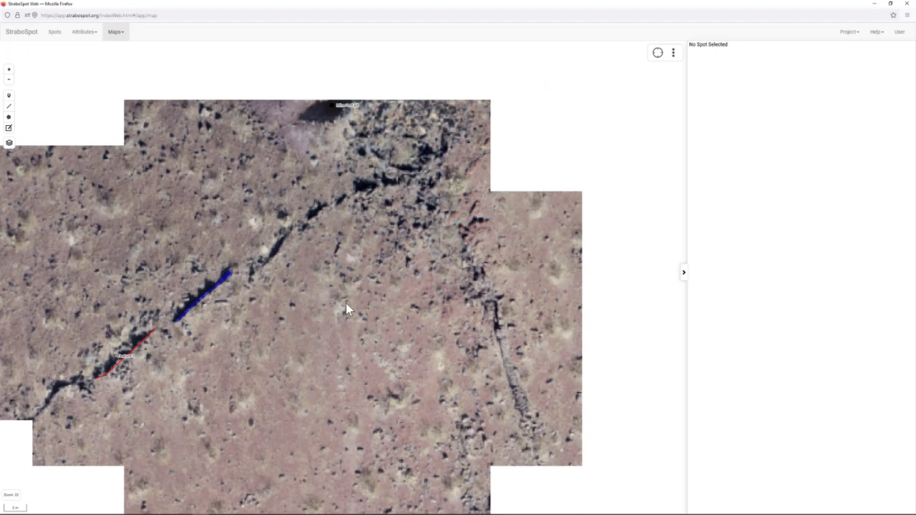
{"action": "left_click_drag", "start_coordinate": [385, 303], "coordinate": [242, 242]}
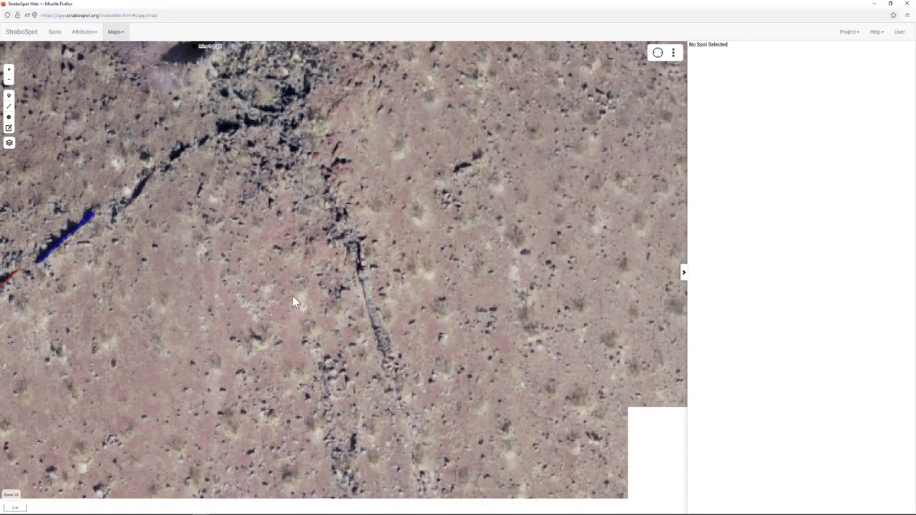
{"action": "scroll", "coordinate": [288, 318], "scroll_direction": "down", "scroll_amount": 2}
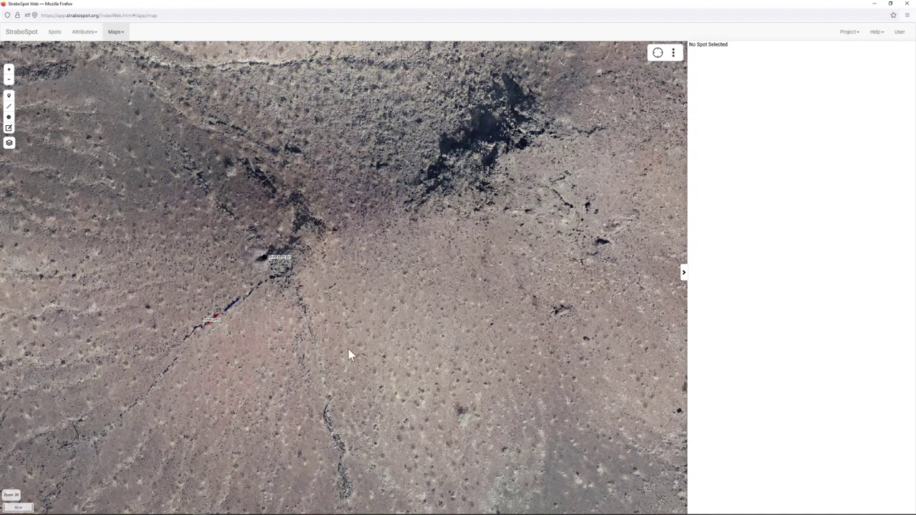
{"action": "scroll", "coordinate": [348, 355], "scroll_direction": "down", "scroll_amount": 1}
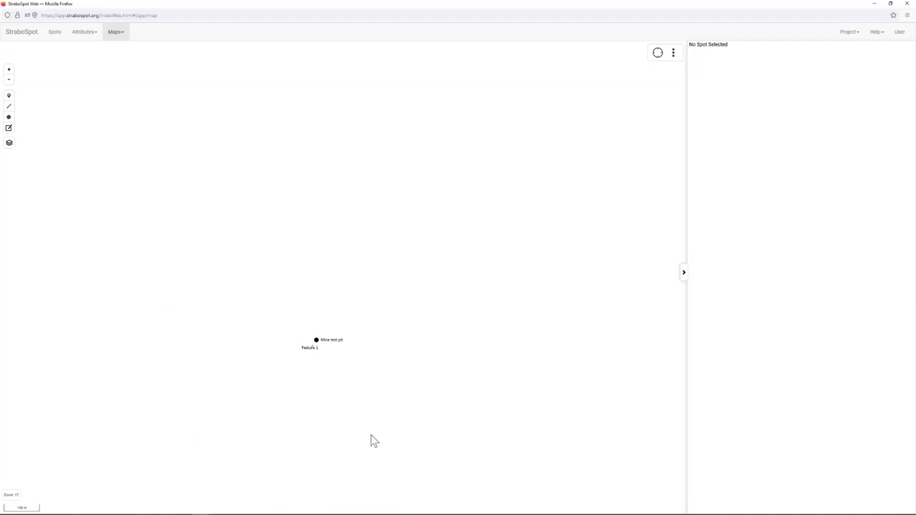
{"action": "left_click_drag", "start_coordinate": [382, 415], "coordinate": [340, 248]}
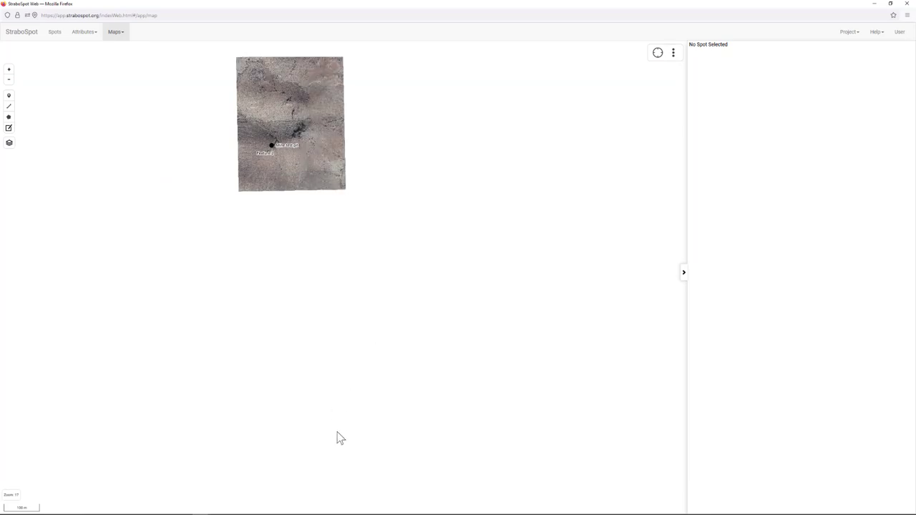
- Switch the basemap to the broader WRV orthomosaic and zoom in on the dark flow margin
{"action": "mouse_move", "coordinate": [9, 144]}
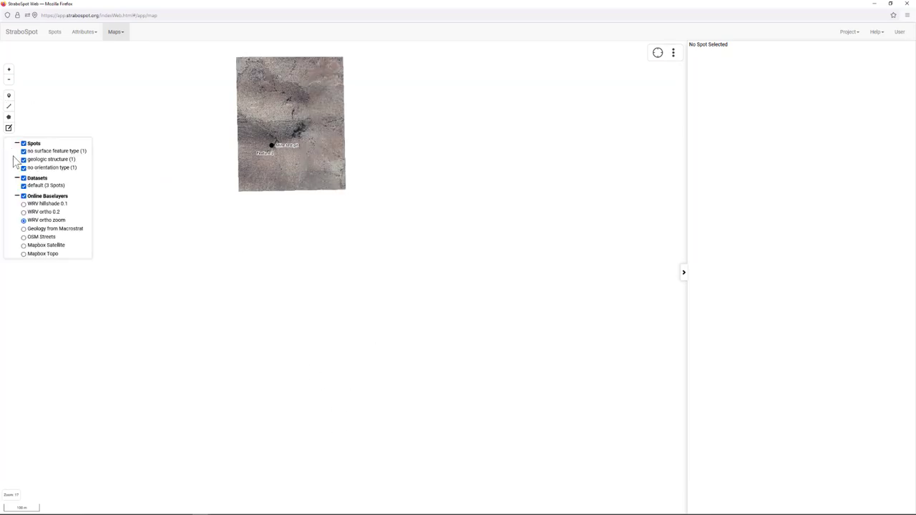
{"action": "left_click", "coordinate": [23, 212]}
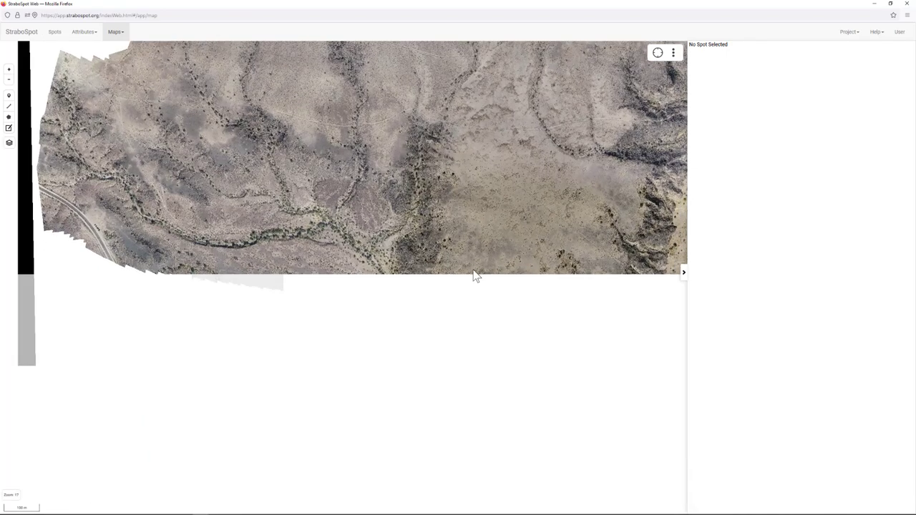
{"action": "scroll", "coordinate": [467, 332], "scroll_direction": "up", "scroll_amount": 1}
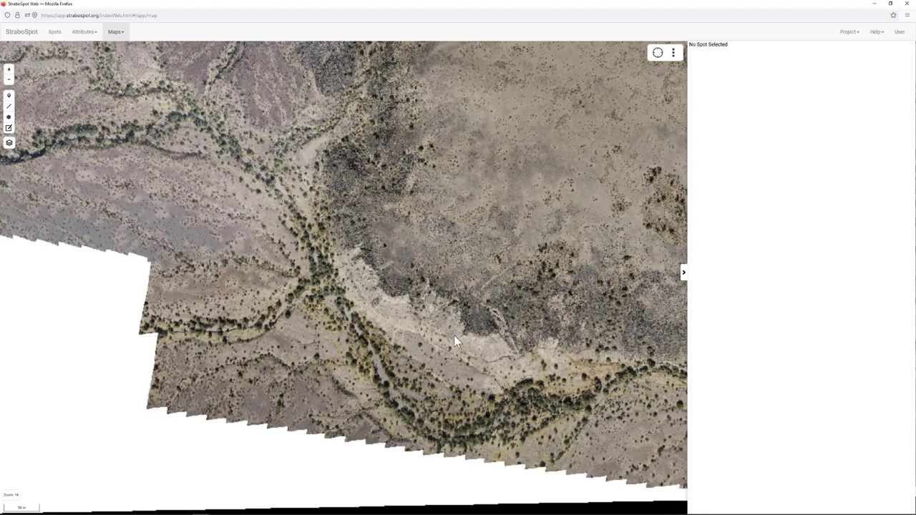
{"action": "scroll", "coordinate": [454, 335], "scroll_direction": "up", "scroll_amount": 2}
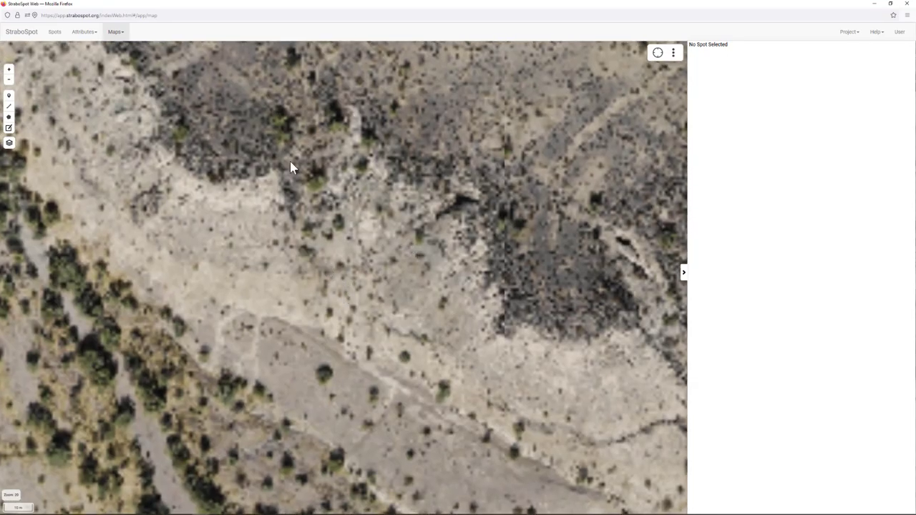
{"action": "left_click_drag", "start_coordinate": [269, 142], "coordinate": [319, 223]}
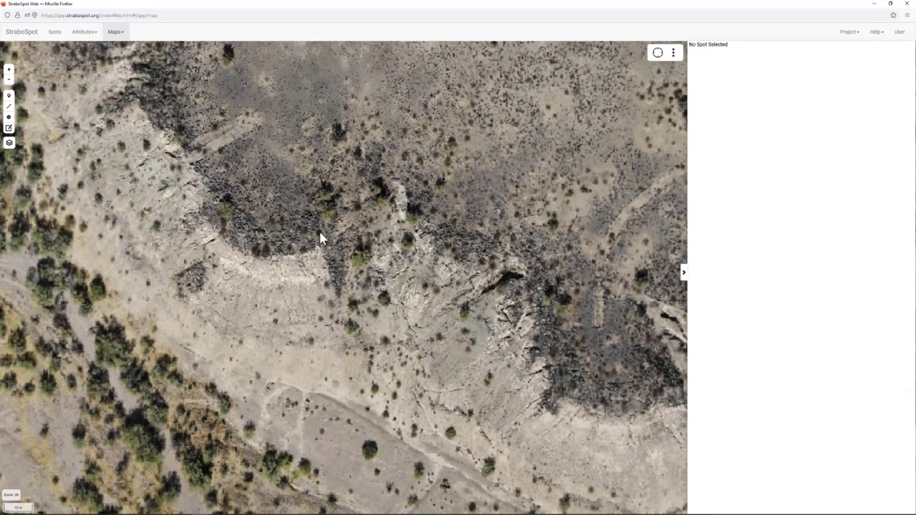
{"action": "left_click_drag", "start_coordinate": [432, 329], "coordinate": [247, 233]}
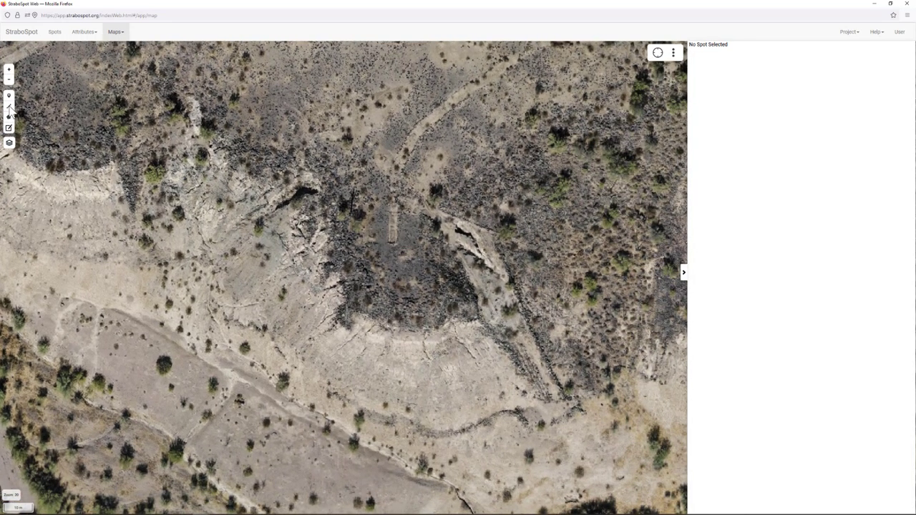
- Trace a line spot along the base of the flow and name it 'Base of flow'
{"action": "left_click", "coordinate": [9, 106]}
{"action": "left_click_drag", "start_coordinate": [408, 330], "coordinate": [367, 321]}
{"action": "mouse_move", "coordinate": [350, 333]}
{"action": "left_mouse_down"}
{"action": "mouse_move", "coordinate": [338, 323]}
{"action": "mouse_move", "coordinate": [344, 305]}
{"action": "mouse_move", "coordinate": [331, 274]}
{"action": "left_mouse_up"}
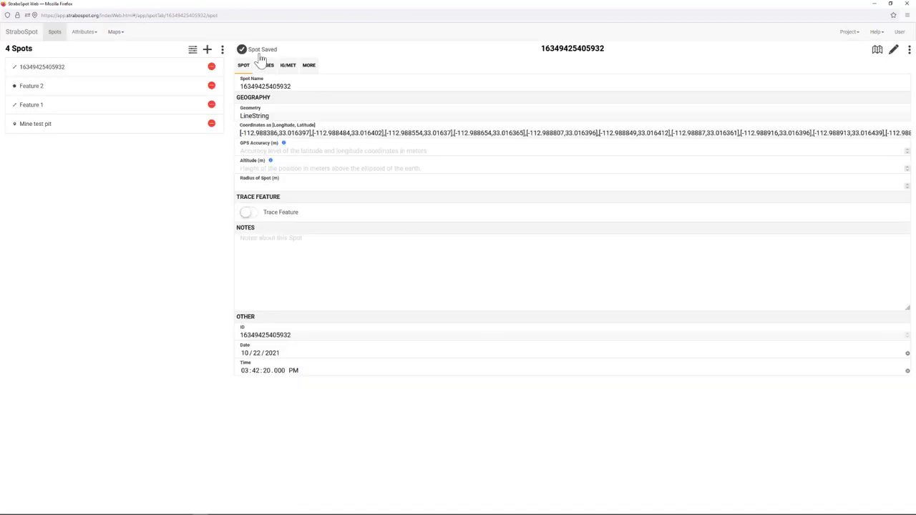
{"action": "left_click_drag", "start_coordinate": [299, 83], "coordinate": [229, 83]}
{"action": "key", "text": "BackSpace"}
{"action": "type", "text": "Base of flow"}
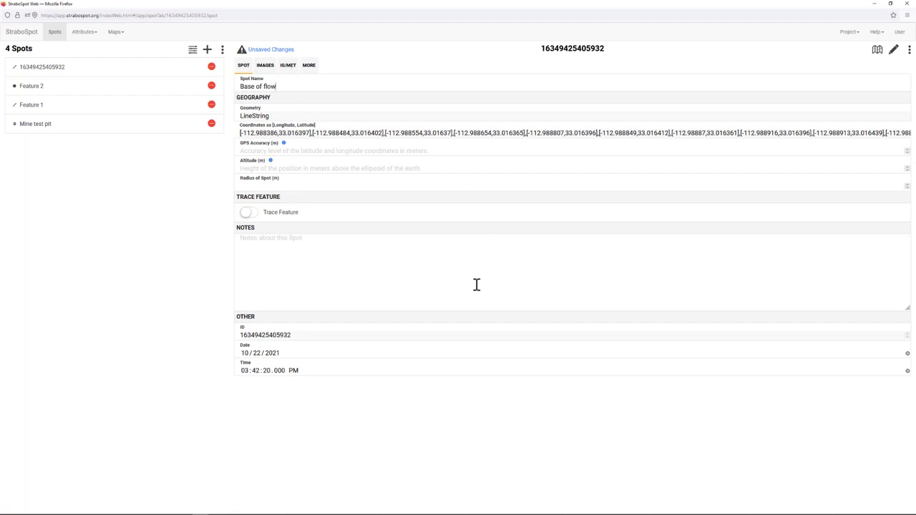
- Mark it a trace feature of known quality, trace type contact, contact type depositional
{"action": "left_click", "coordinate": [255, 212]}
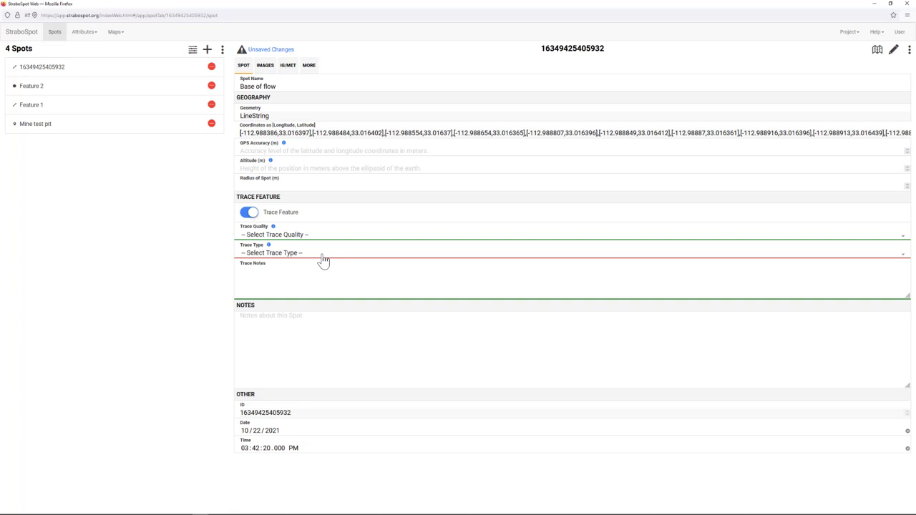
{"action": "left_click", "coordinate": [272, 237]}
{"action": "left_click", "coordinate": [255, 258]}
{"action": "left_click", "coordinate": [259, 254]}
{"action": "left_click", "coordinate": [254, 277]}
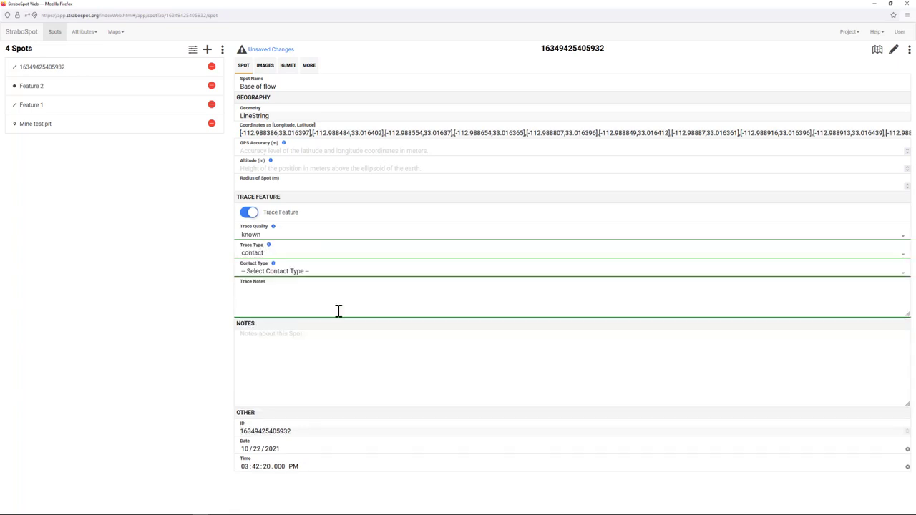
{"action": "left_click", "coordinate": [284, 274]}
{"action": "left_click", "coordinate": [285, 295]}
- Set the depositional contact type to volcanic and the trace character to sharp
{"action": "left_click", "coordinate": [283, 290]}
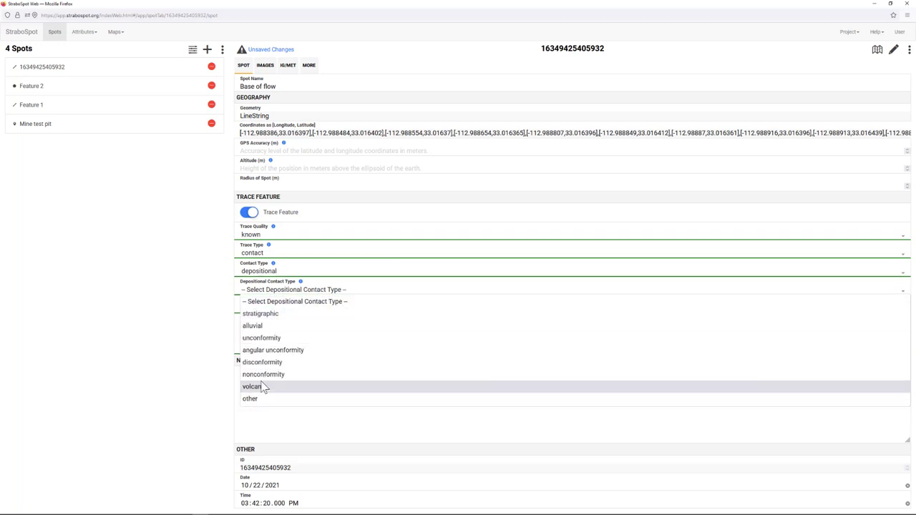
{"action": "left_click", "coordinate": [260, 387]}
{"action": "left_click", "coordinate": [273, 313]}
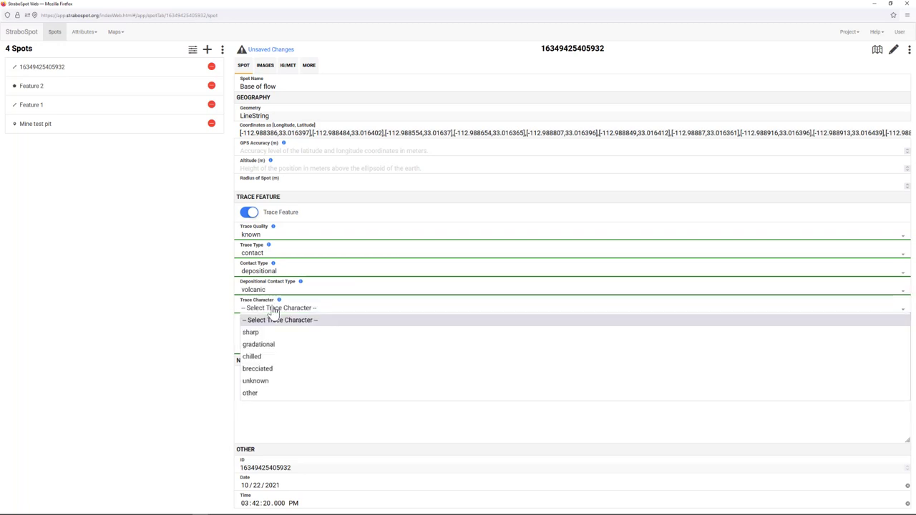
{"action": "left_click", "coordinate": [261, 357]}
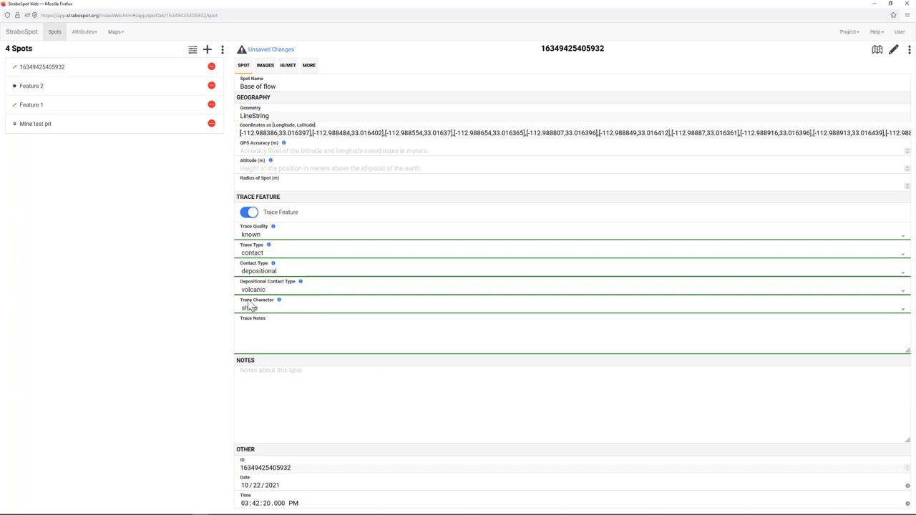
{"action": "left_click", "coordinate": [113, 34]}
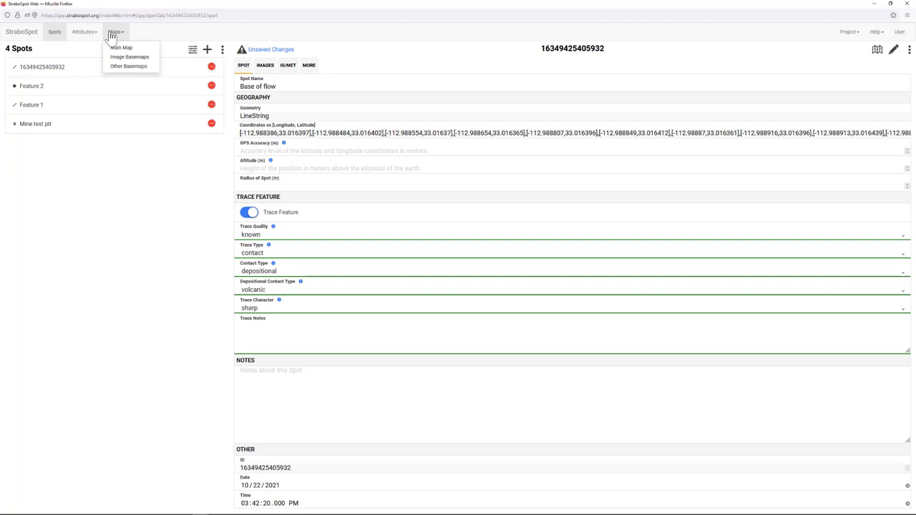
{"action": "left_click", "coordinate": [161, 196]}
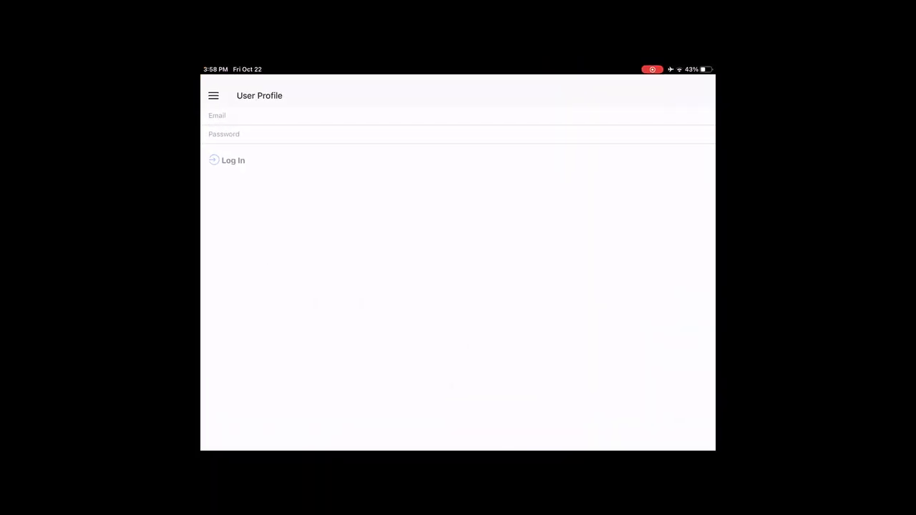
- Sign in to StraboSpot with the account e-mail and password, then bring up the navigation menu
{"action": "left_click", "coordinate": [210, 115]}
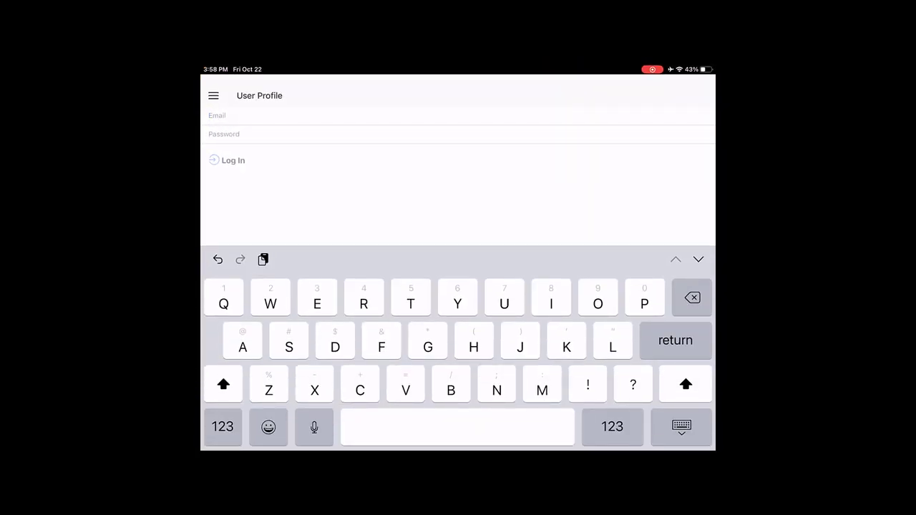
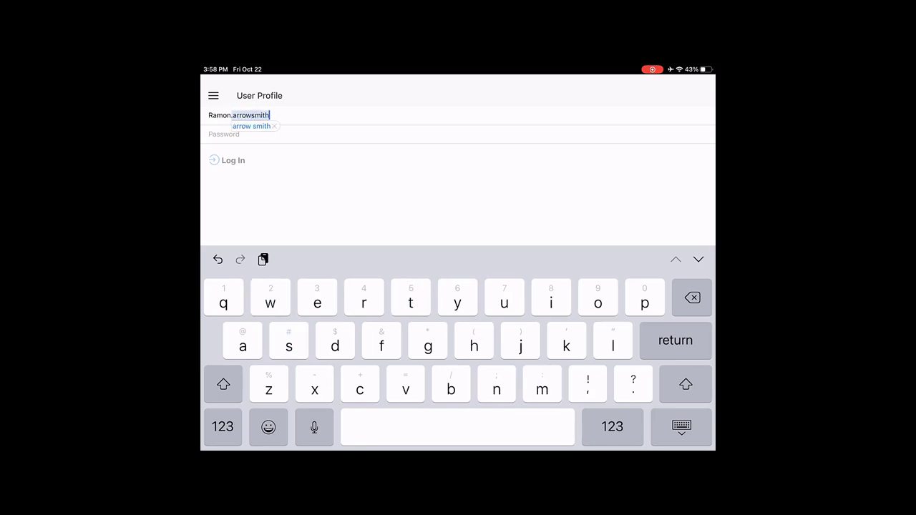
{"action": "left_click", "coordinate": [612, 427]}
{"action": "type", "text": "@asu.edu"}
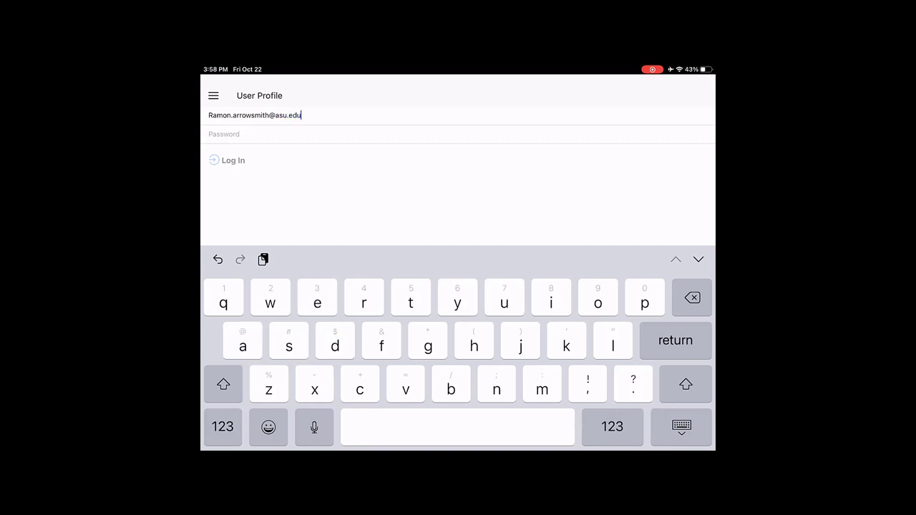
{"action": "key", "text": "Return"}
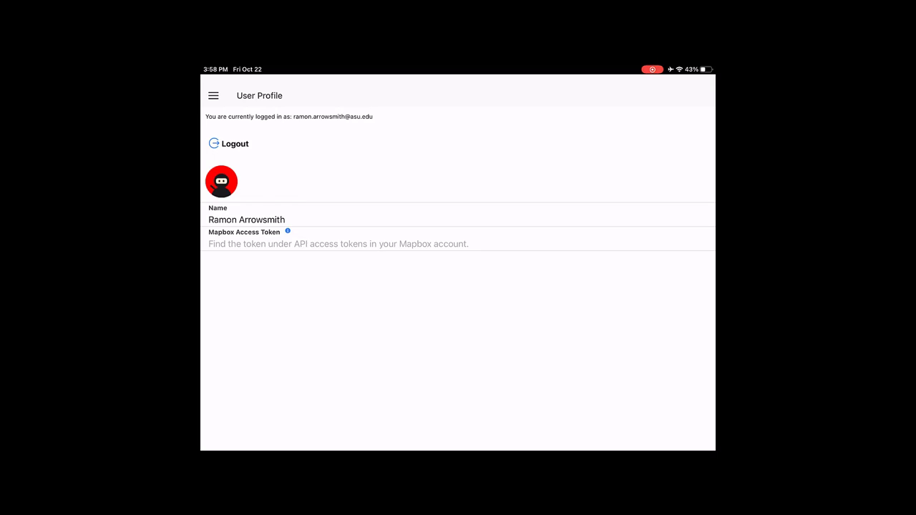
{"action": "left_click", "coordinate": [213, 95]}
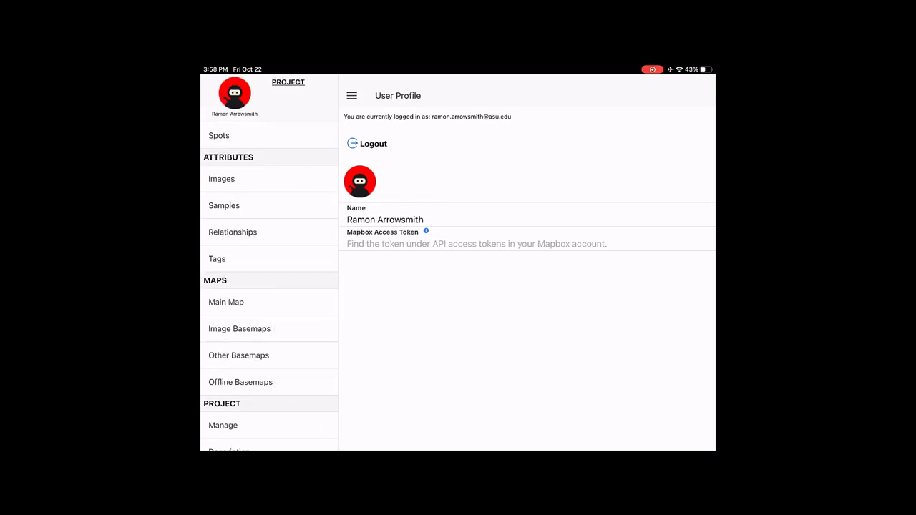
- Open the existing Warford Ranch Volcano project, download its default dataset, and go to Main Map
{"action": "scroll", "coordinate": [269, 355], "scroll_direction": "down", "scroll_amount": 3}
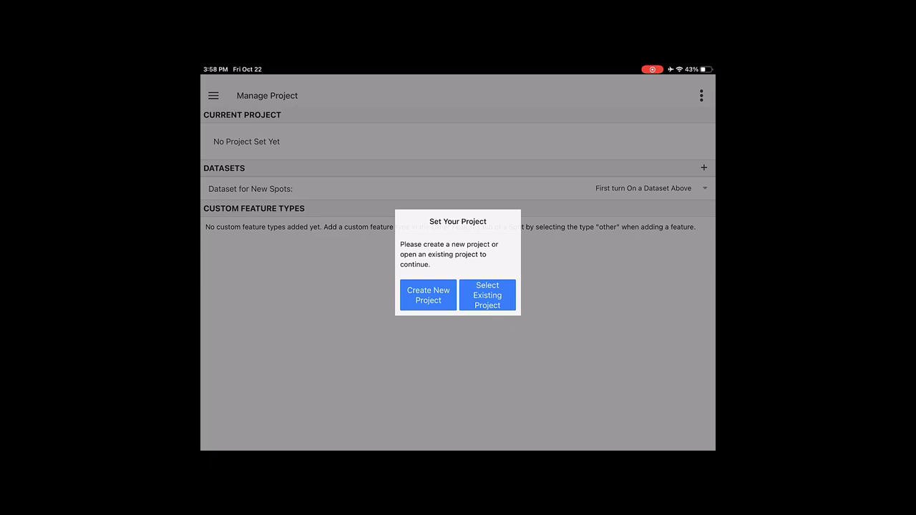
{"action": "left_click", "coordinate": [488, 295]}
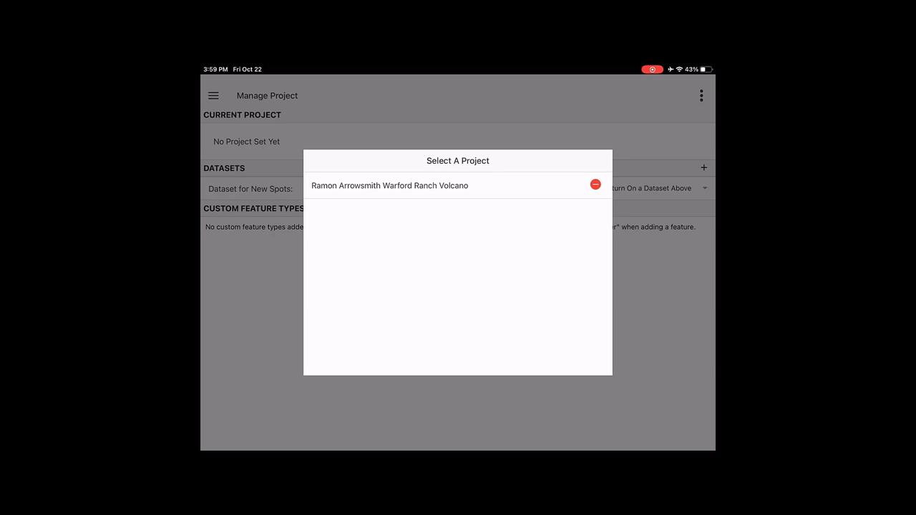
{"action": "left_click", "coordinate": [390, 186]}
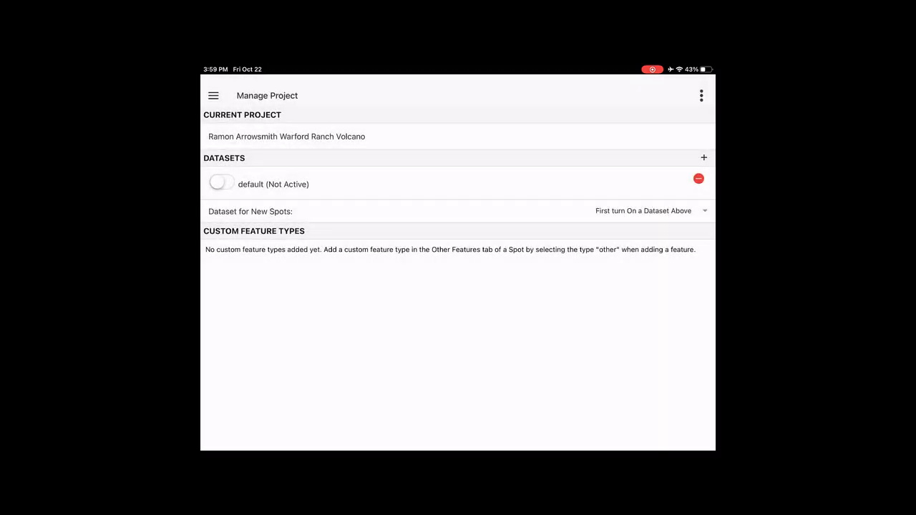
{"action": "left_click", "coordinate": [222, 184]}
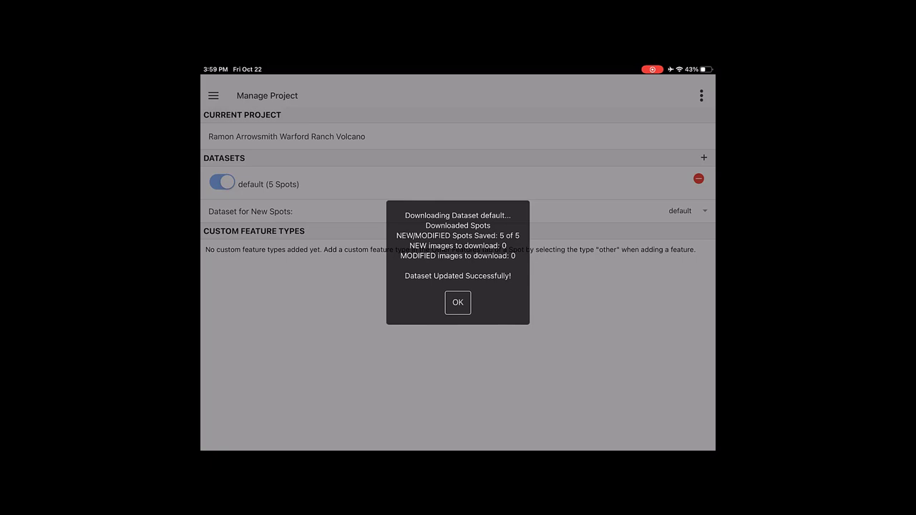
{"action": "left_click", "coordinate": [458, 302]}
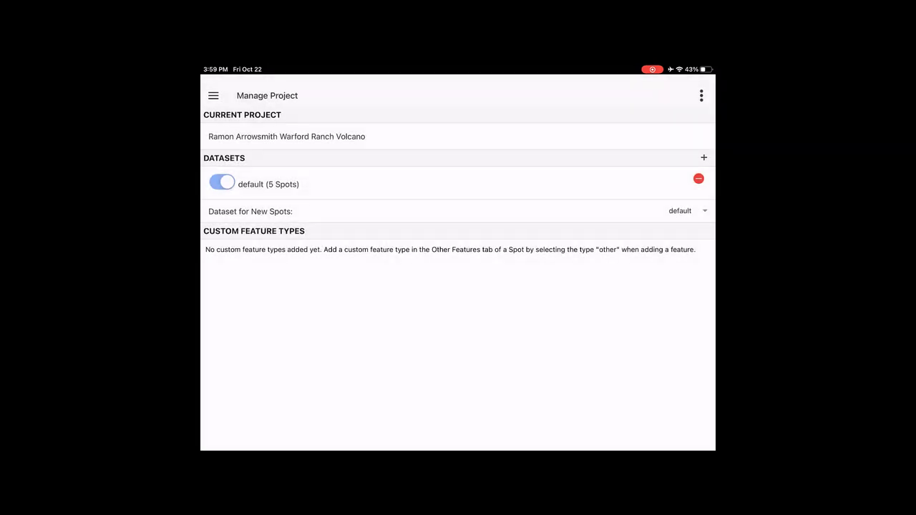
{"action": "left_click", "coordinate": [213, 95]}
{"action": "left_click", "coordinate": [227, 202]}
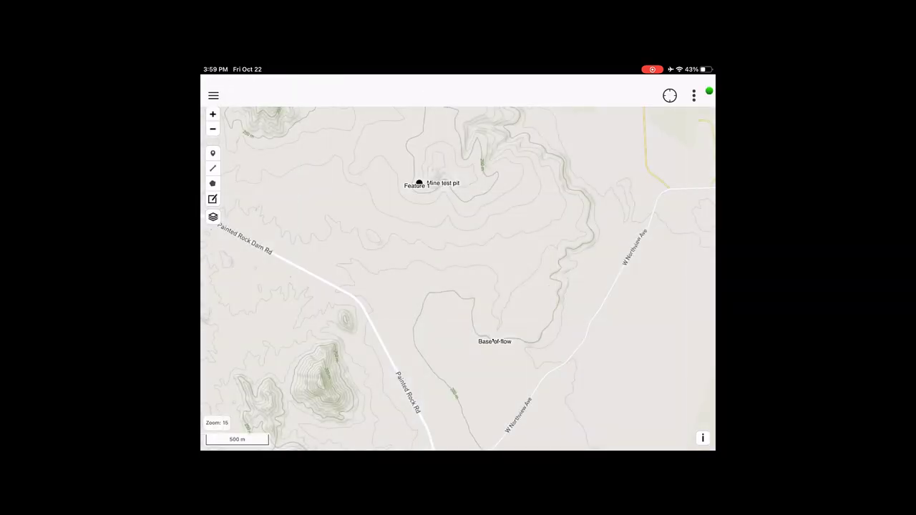
- Switch the base map to WRV hillshade 0.1 and frame the whole survey area
{"action": "scroll", "coordinate": [458, 286], "scroll_direction": "up", "scroll_amount": 5}
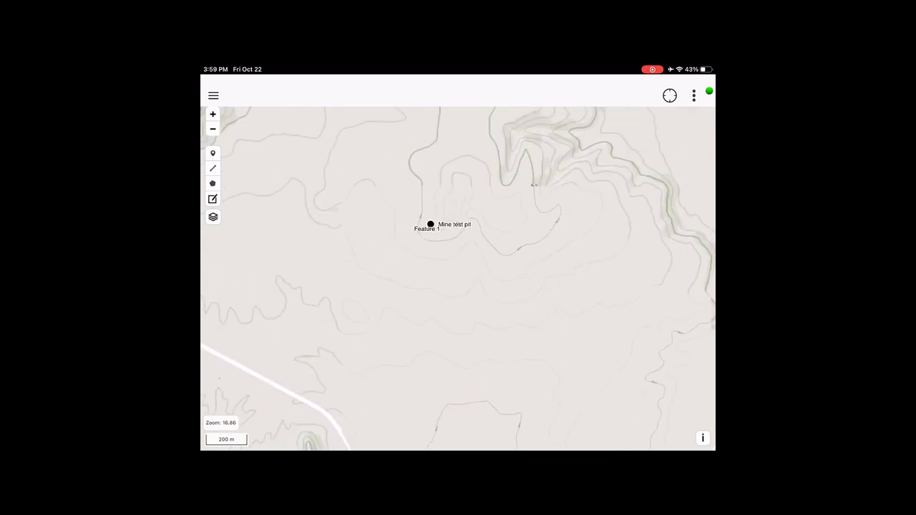
{"action": "left_click", "coordinate": [213, 216]}
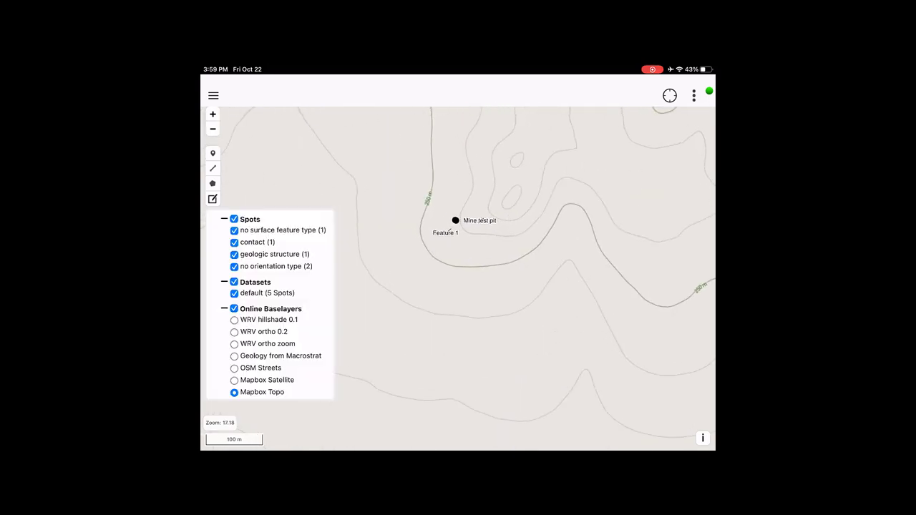
{"action": "left_click", "coordinate": [234, 319]}
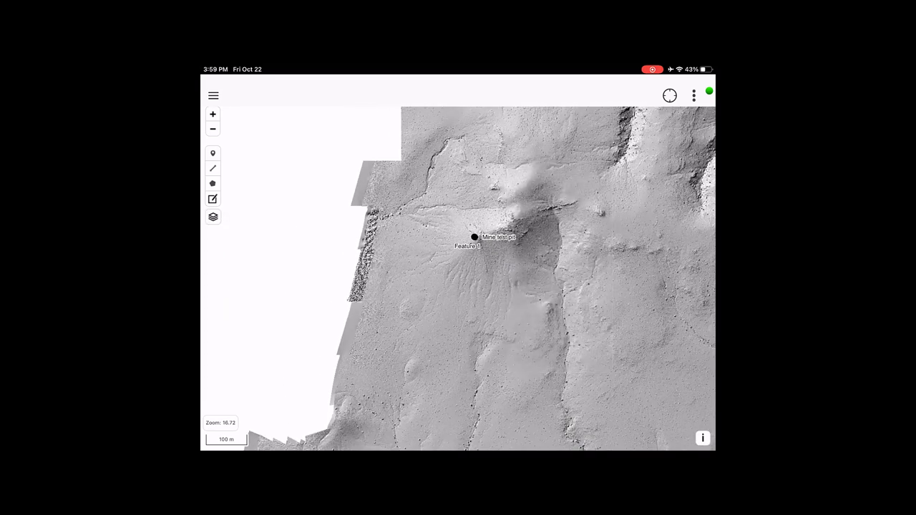
{"action": "scroll", "coordinate": [458, 280], "scroll_direction": "down", "scroll_amount": 3}
{"action": "scroll", "coordinate": [458, 279], "scroll_direction": "down", "scroll_amount": 2}
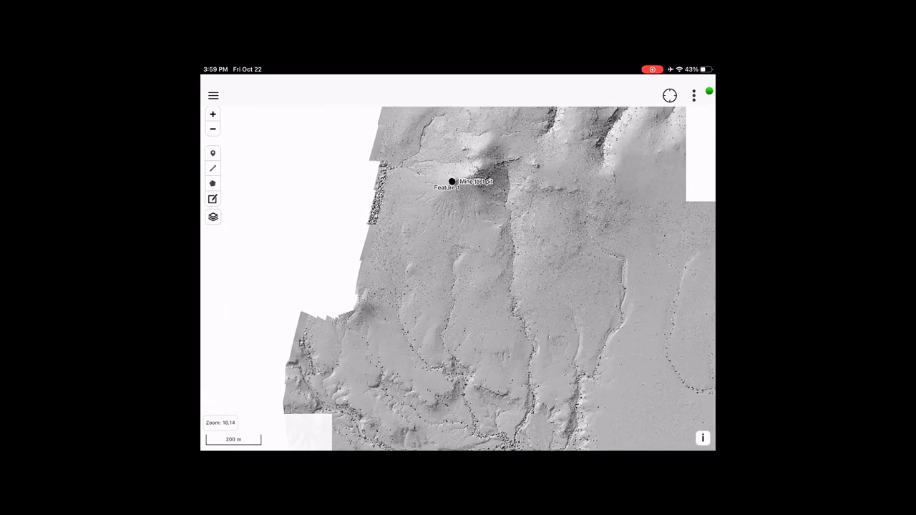
{"action": "left_click_drag", "start_coordinate": [458, 336], "coordinate": [614, 359]}
{"action": "scroll", "coordinate": [459, 279], "scroll_direction": "down", "scroll_amount": 4}
{"action": "left_click_drag", "start_coordinate": [444, 287], "coordinate": [428, 298]}
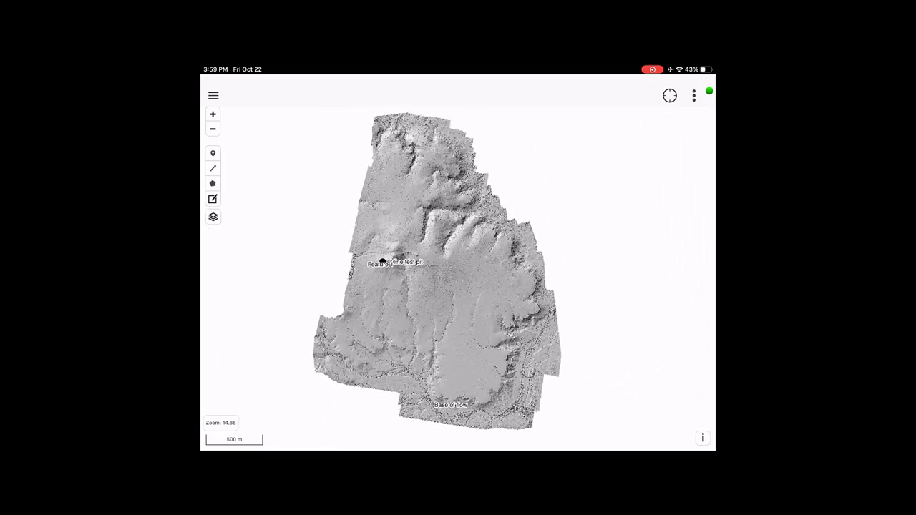
{"action": "scroll", "coordinate": [462, 262], "scroll_direction": "up", "scroll_amount": 2}
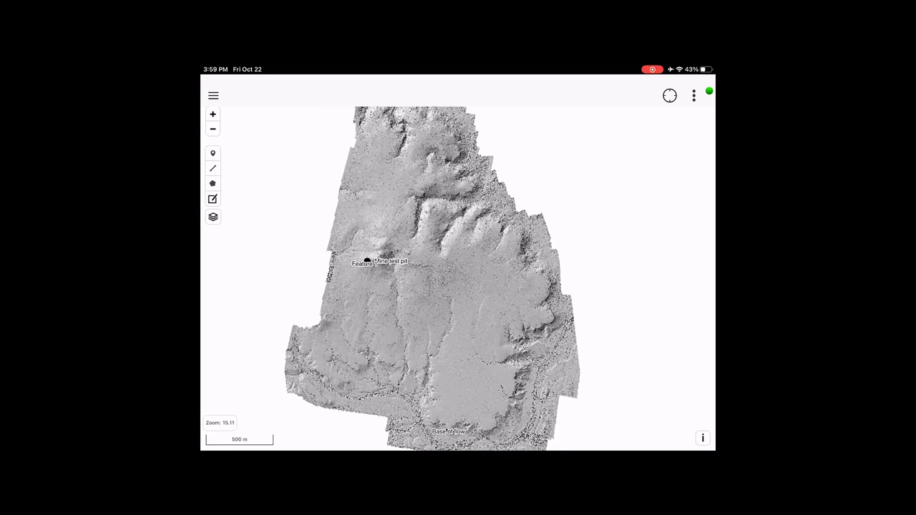
{"action": "left_click", "coordinate": [213, 216]}
- Choose Save Map for Offline Use for the WRV hillshade 0.1 base map
{"action": "left_click", "coordinate": [693, 96]}
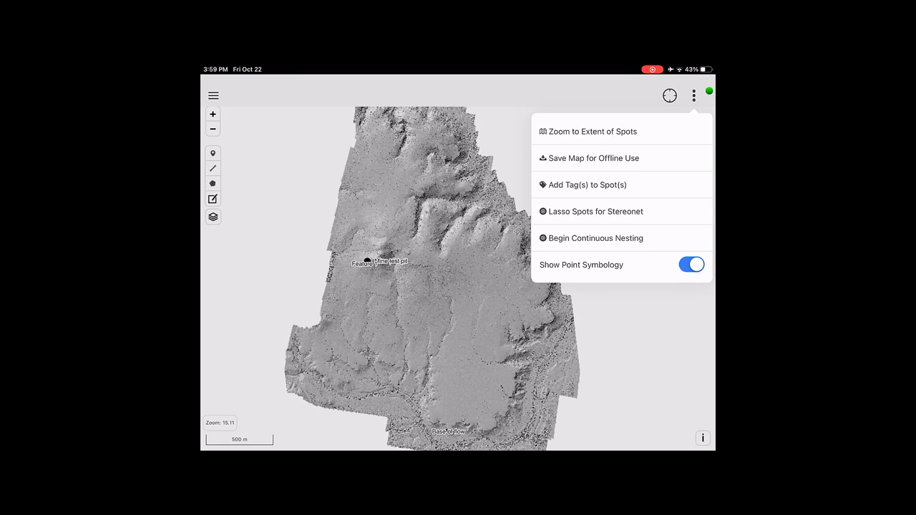
{"action": "left_click", "coordinate": [593, 158]}
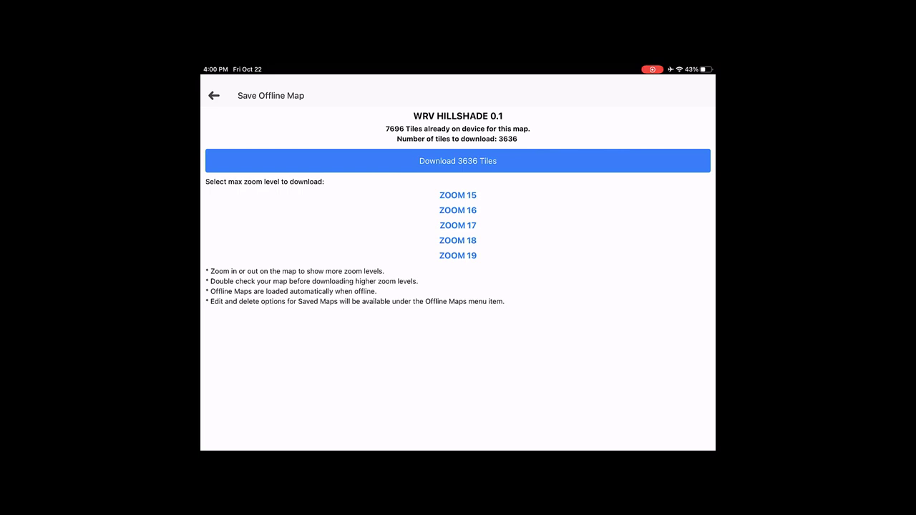
- Download the 3636 WRV hillshade 0.1 tiles and acknowledge the Map Download Complete alert
{"action": "left_click", "coordinate": [458, 160]}
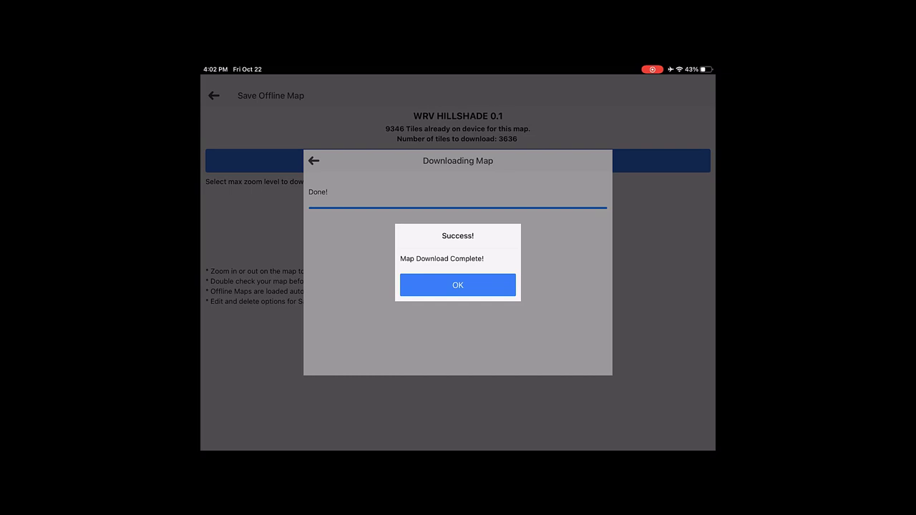
{"action": "left_click", "coordinate": [458, 285]}
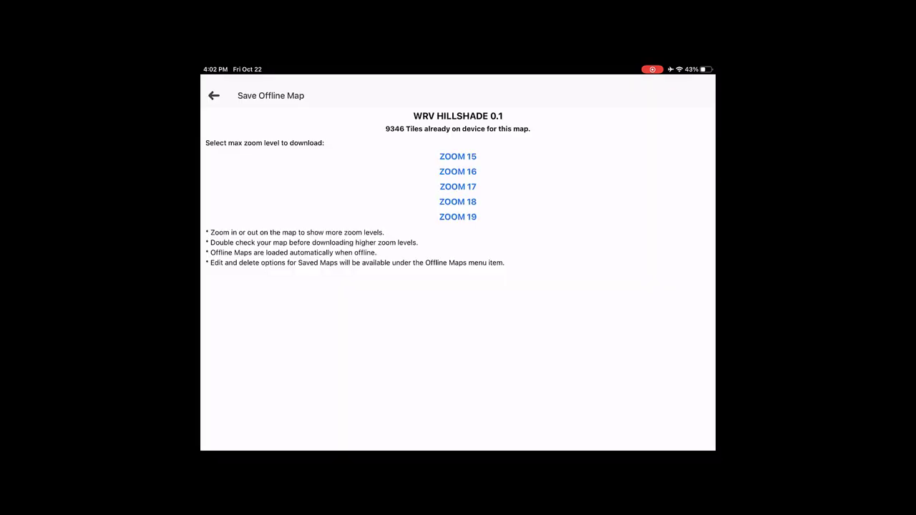
- Try WRV ortho 0.2, WRV ortho zoom and Mapbox Satellite, setting up Satellite for offline saving
{"action": "left_click", "coordinate": [214, 95]}
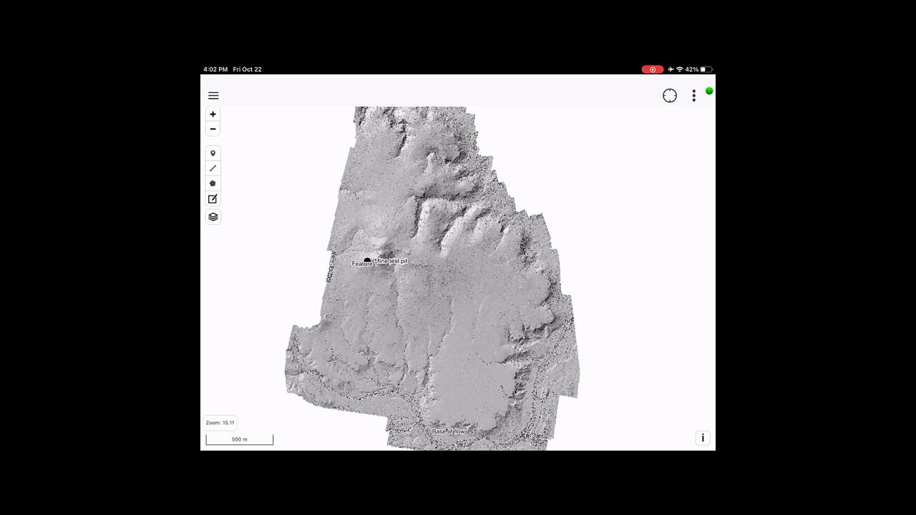
{"action": "left_click", "coordinate": [212, 216]}
{"action": "left_click", "coordinate": [234, 332]}
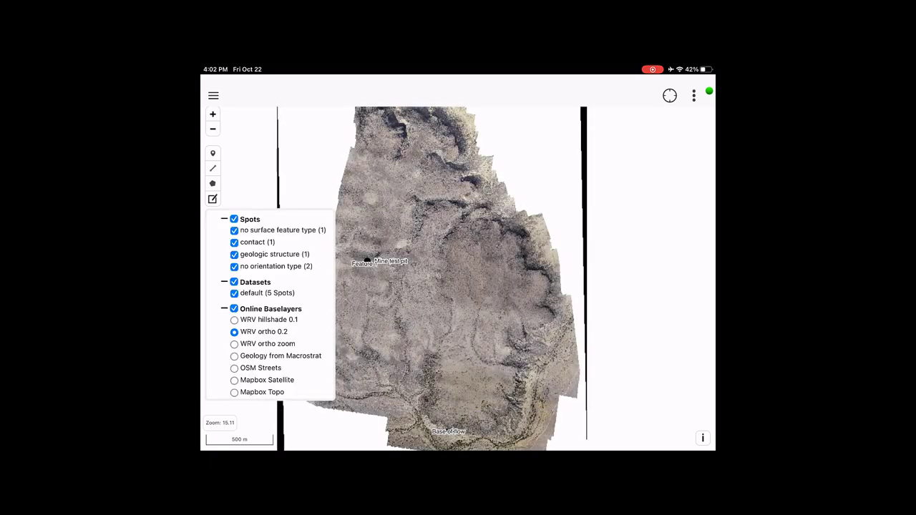
{"action": "left_click", "coordinate": [234, 344]}
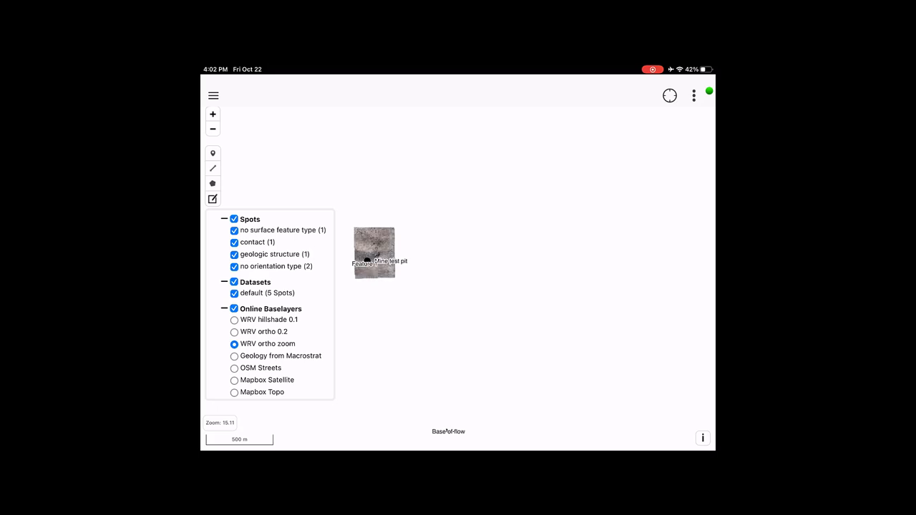
{"action": "left_click", "coordinate": [234, 380]}
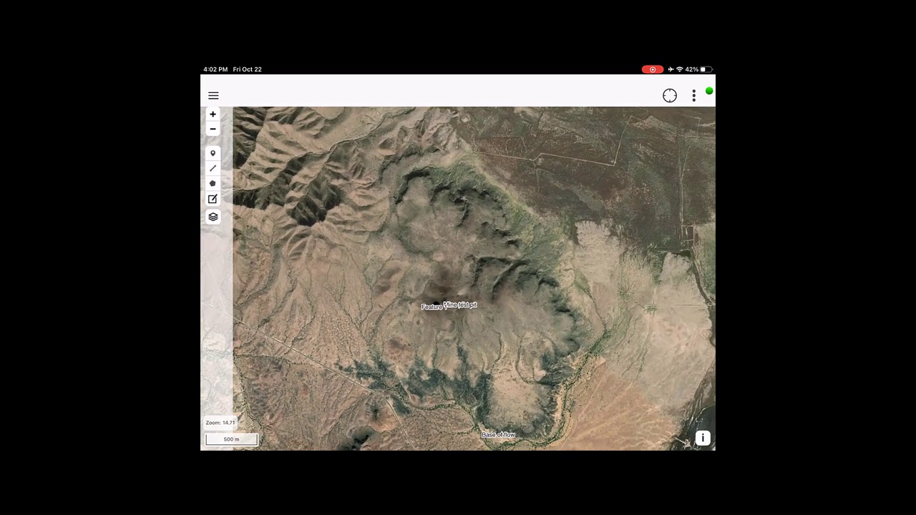
{"action": "left_click", "coordinate": [694, 95]}
{"action": "left_click", "coordinate": [593, 158]}
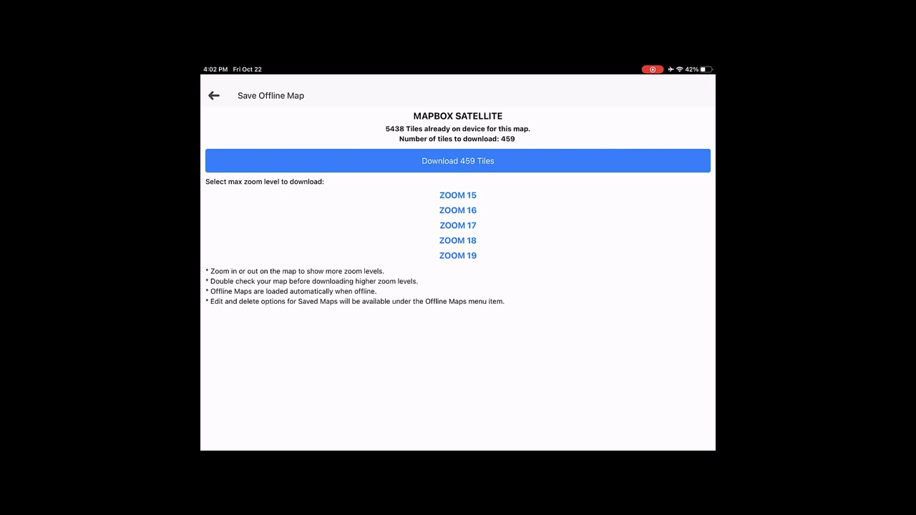
- Switch the base map to Mapbox Topo and set it up for offline saving
{"action": "left_click", "coordinate": [213, 95]}
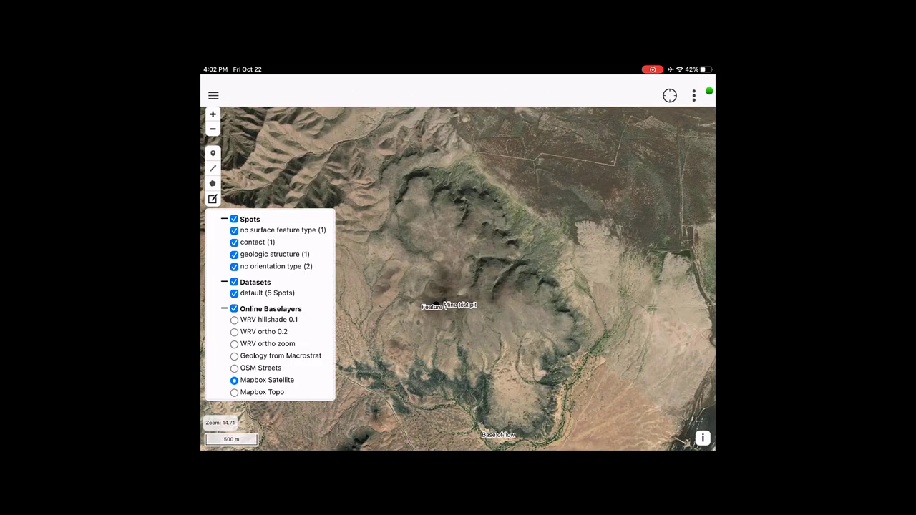
{"action": "left_click", "coordinate": [262, 393]}
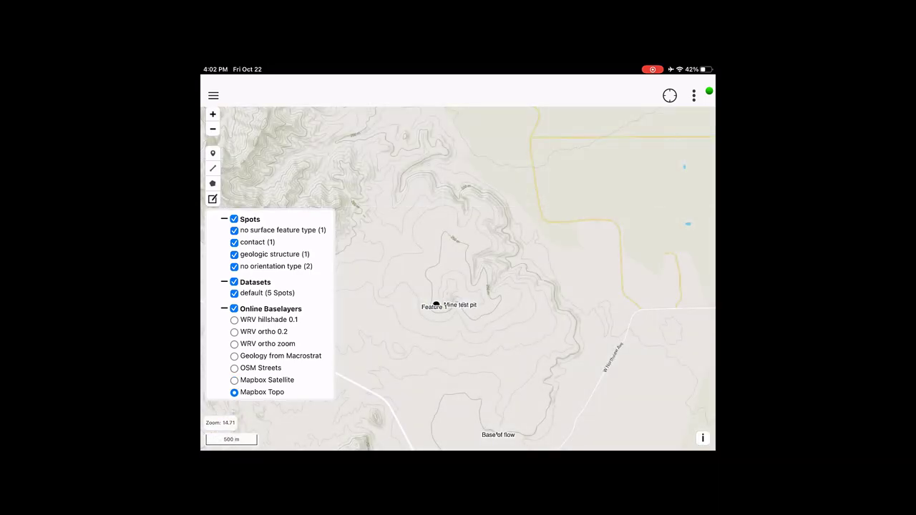
{"action": "left_click", "coordinate": [693, 96]}
{"action": "left_click", "coordinate": [587, 158]}
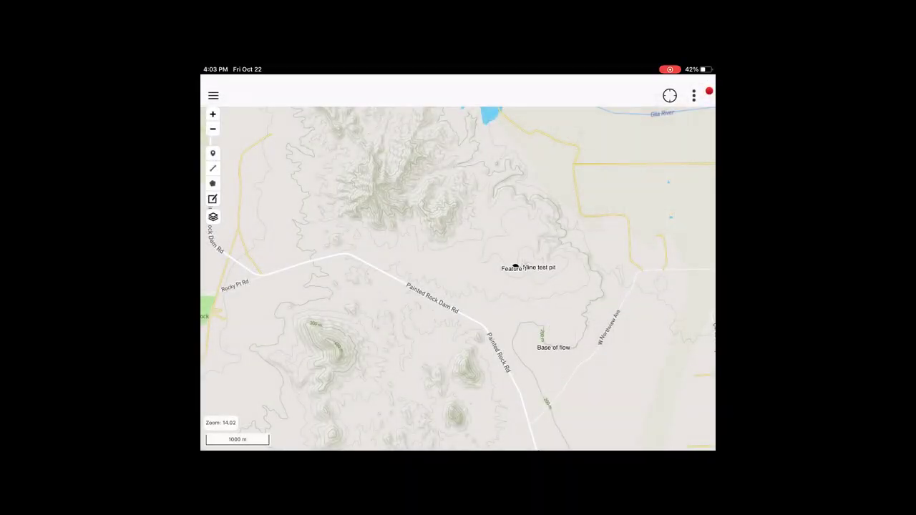
- Switch to the offline WRV hillshade 0.1 base map and zoom in and out to check detail
{"action": "left_click", "coordinate": [213, 217]}
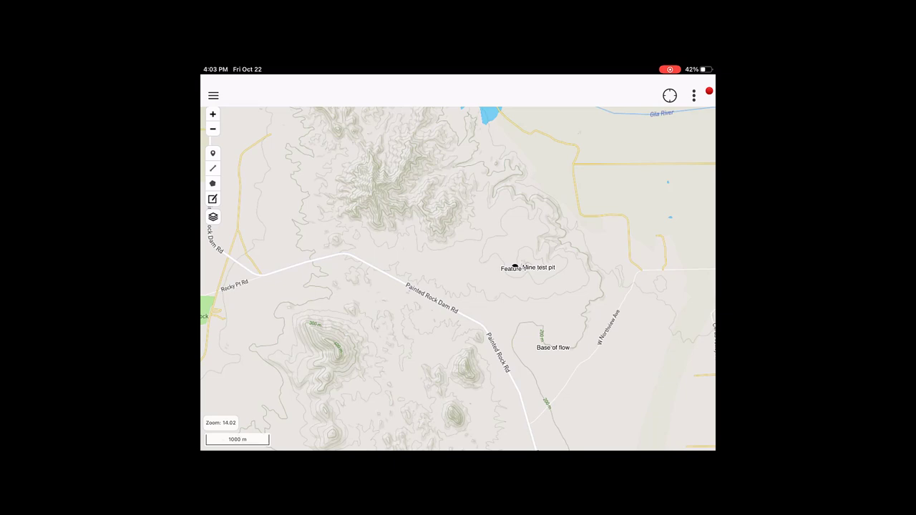
{"action": "left_click", "coordinate": [213, 216]}
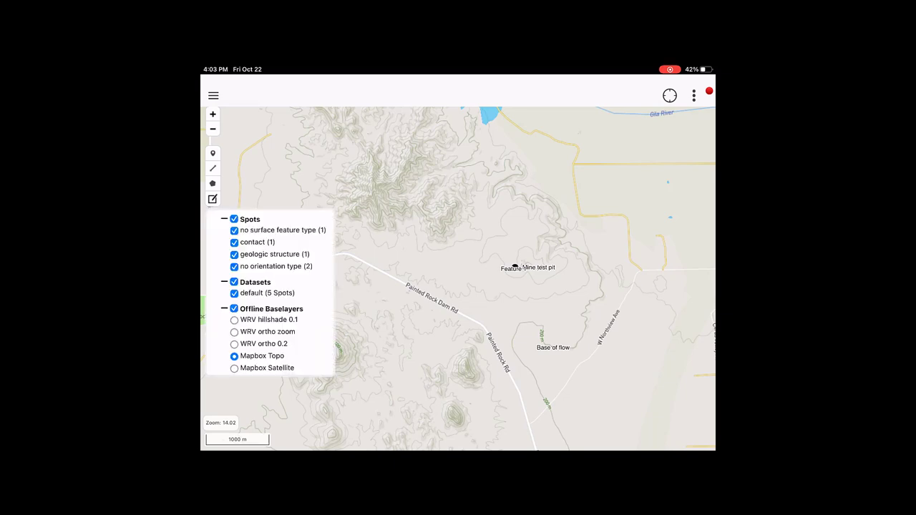
{"action": "left_click", "coordinate": [234, 319]}
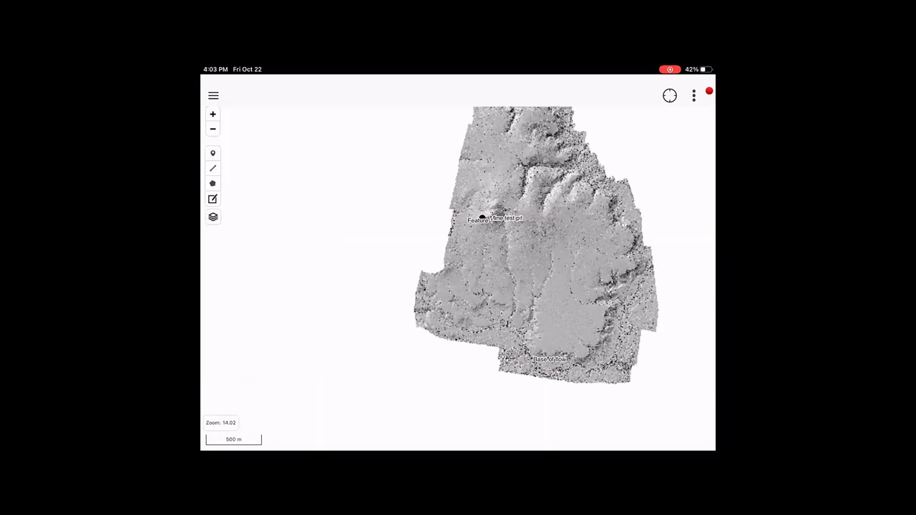
{"action": "scroll", "coordinate": [459, 279], "scroll_direction": "up", "scroll_amount": 5}
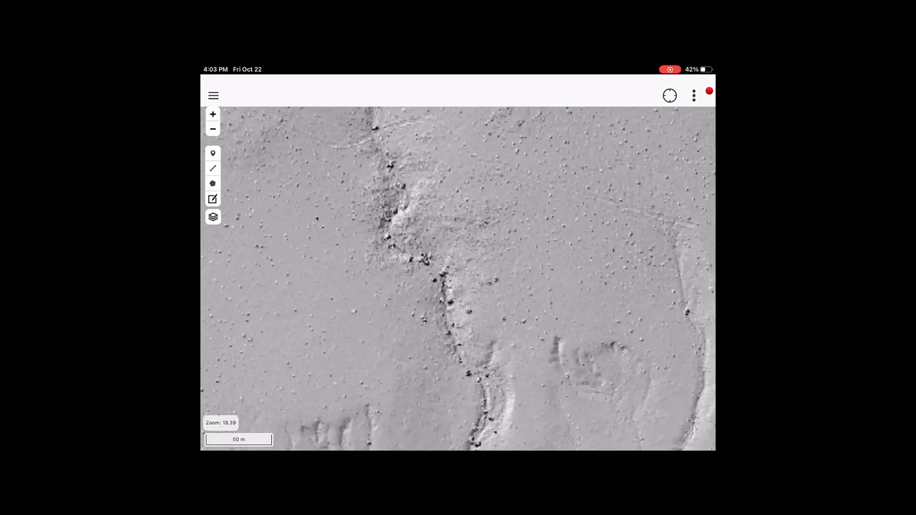
{"action": "scroll", "coordinate": [307, 279], "scroll_direction": "up", "scroll_amount": 3}
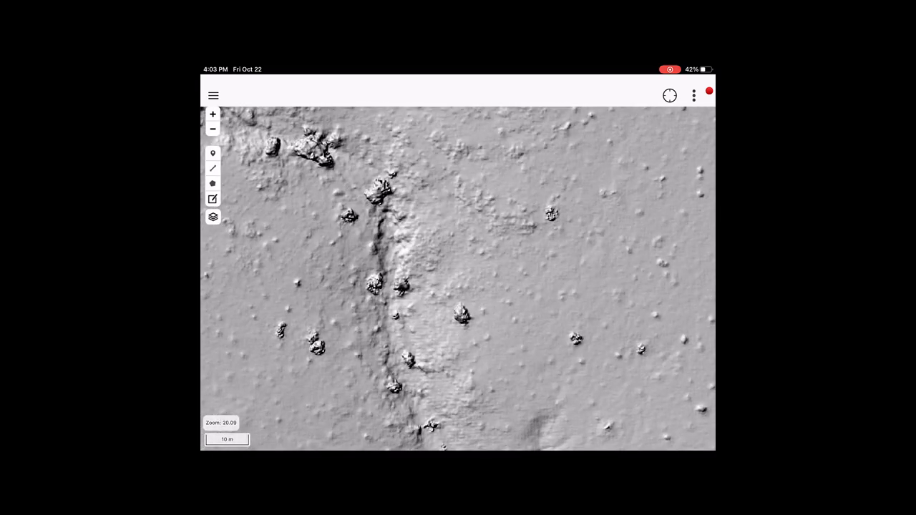
{"action": "scroll", "coordinate": [459, 279], "scroll_direction": "down", "scroll_amount": 7}
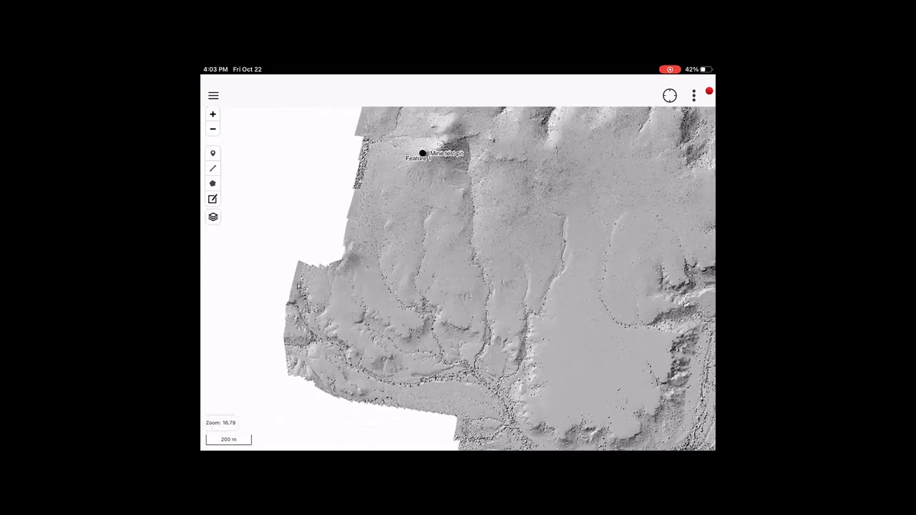
{"action": "scroll", "coordinate": [458, 280], "scroll_direction": "down", "scroll_amount": 4}
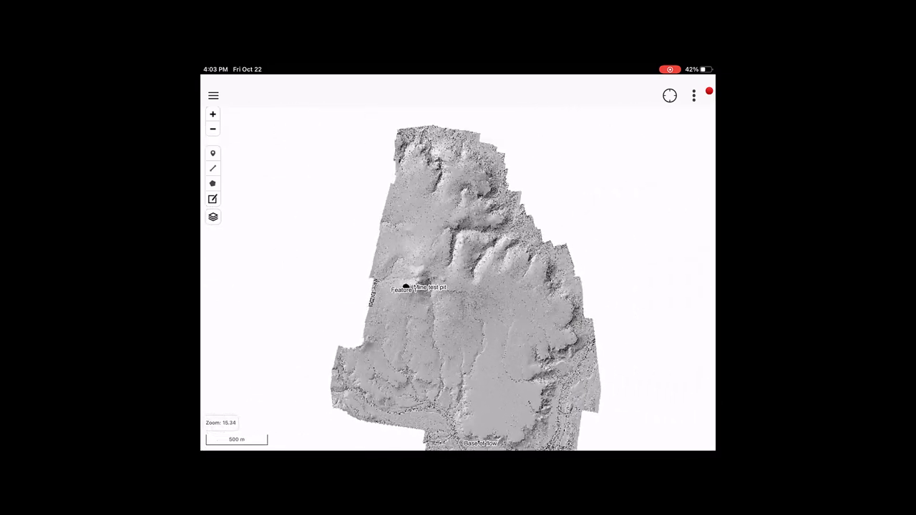
{"action": "scroll", "coordinate": [458, 279], "scroll_direction": "up", "scroll_amount": 1}
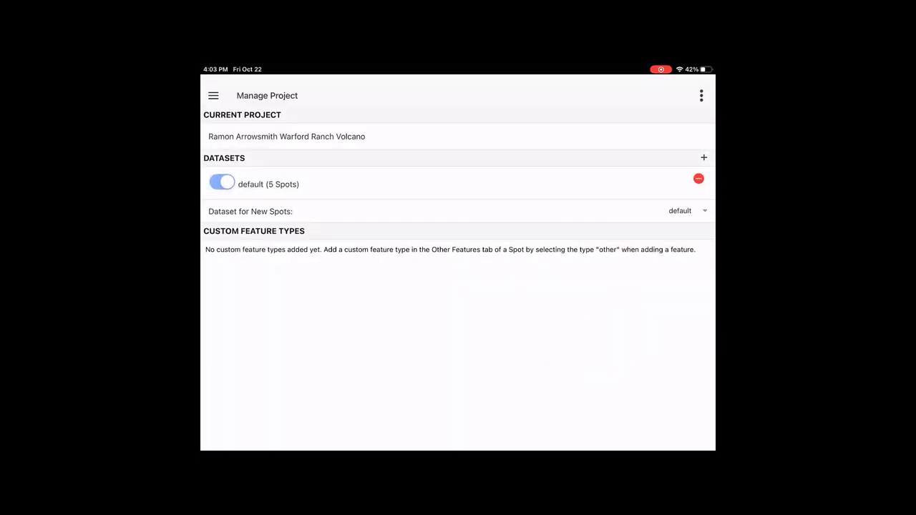
- Upload the Warford Ranch Volcano project from the project actions menu, confirming the server overwrite
{"action": "left_click", "coordinate": [702, 95]}
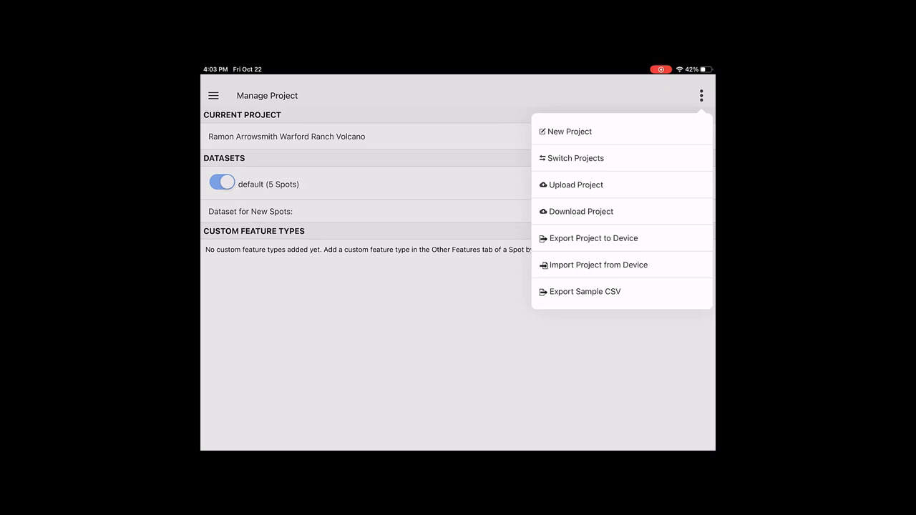
{"action": "left_click", "coordinate": [577, 185]}
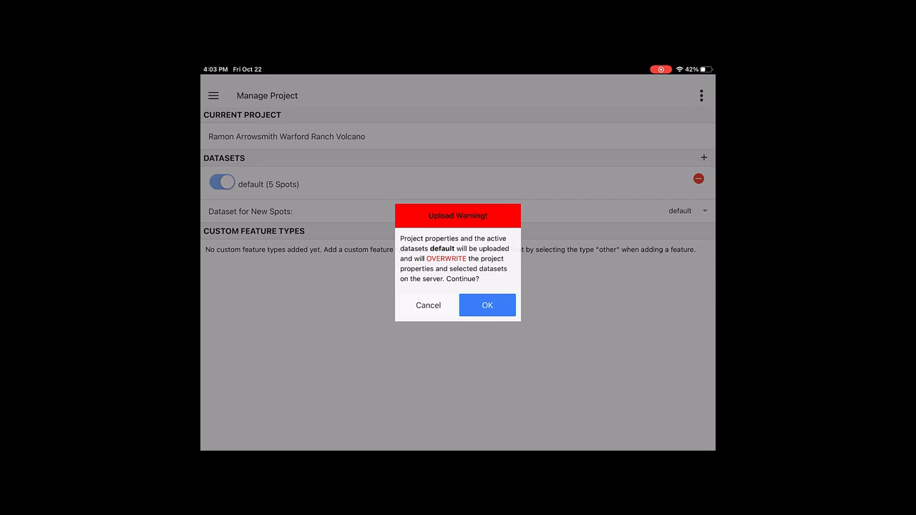
{"action": "left_click", "coordinate": [487, 305]}
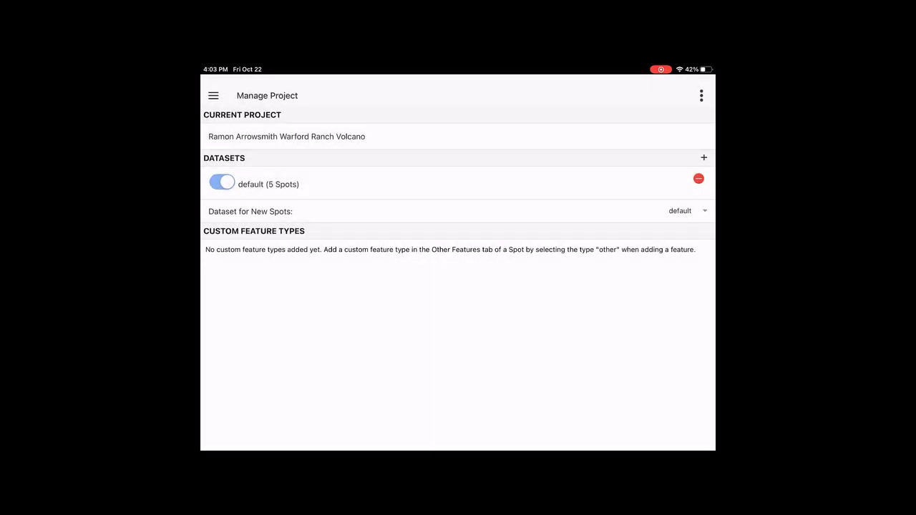